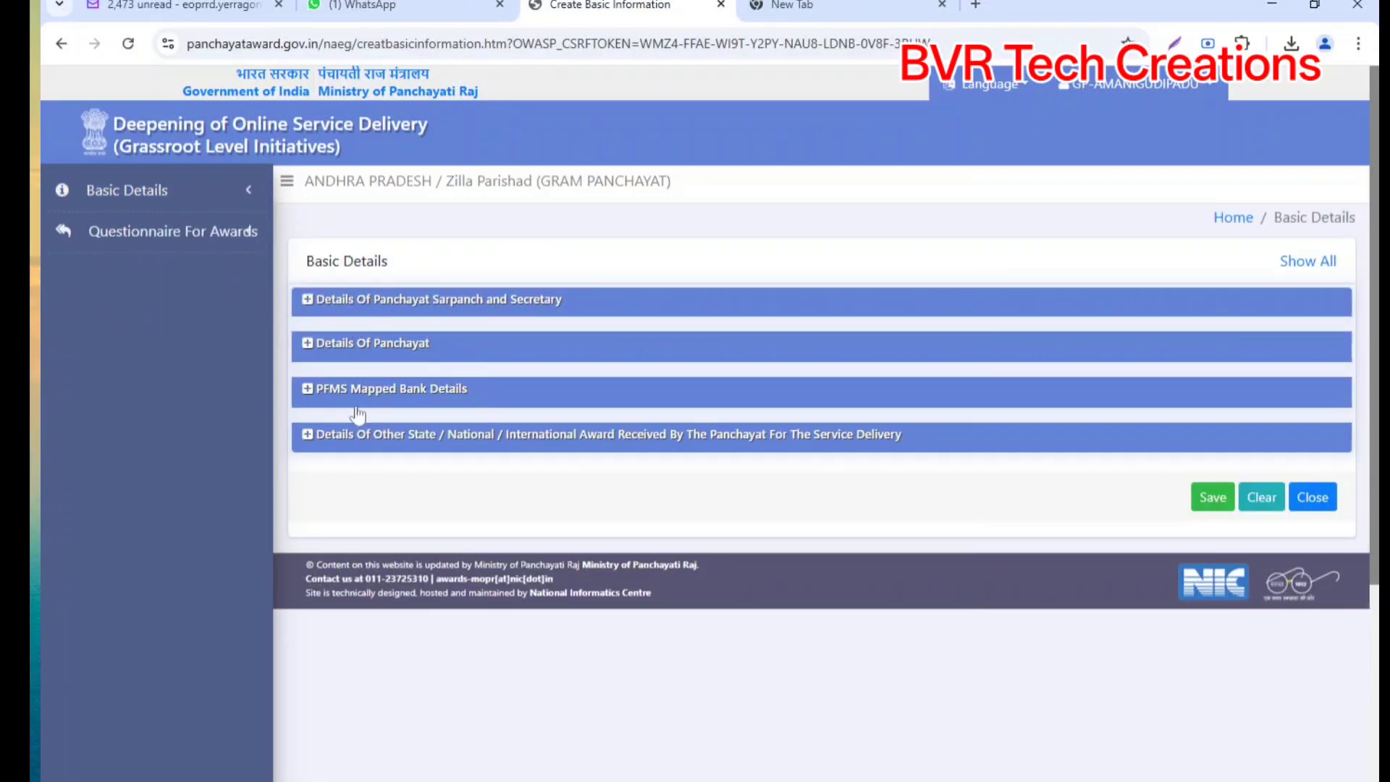
Step: Expand the 'Details Of Panchayat Sarpanch and Secretary' section of the Basic Details form
{"action": "left_click", "coordinate": [318, 299]}
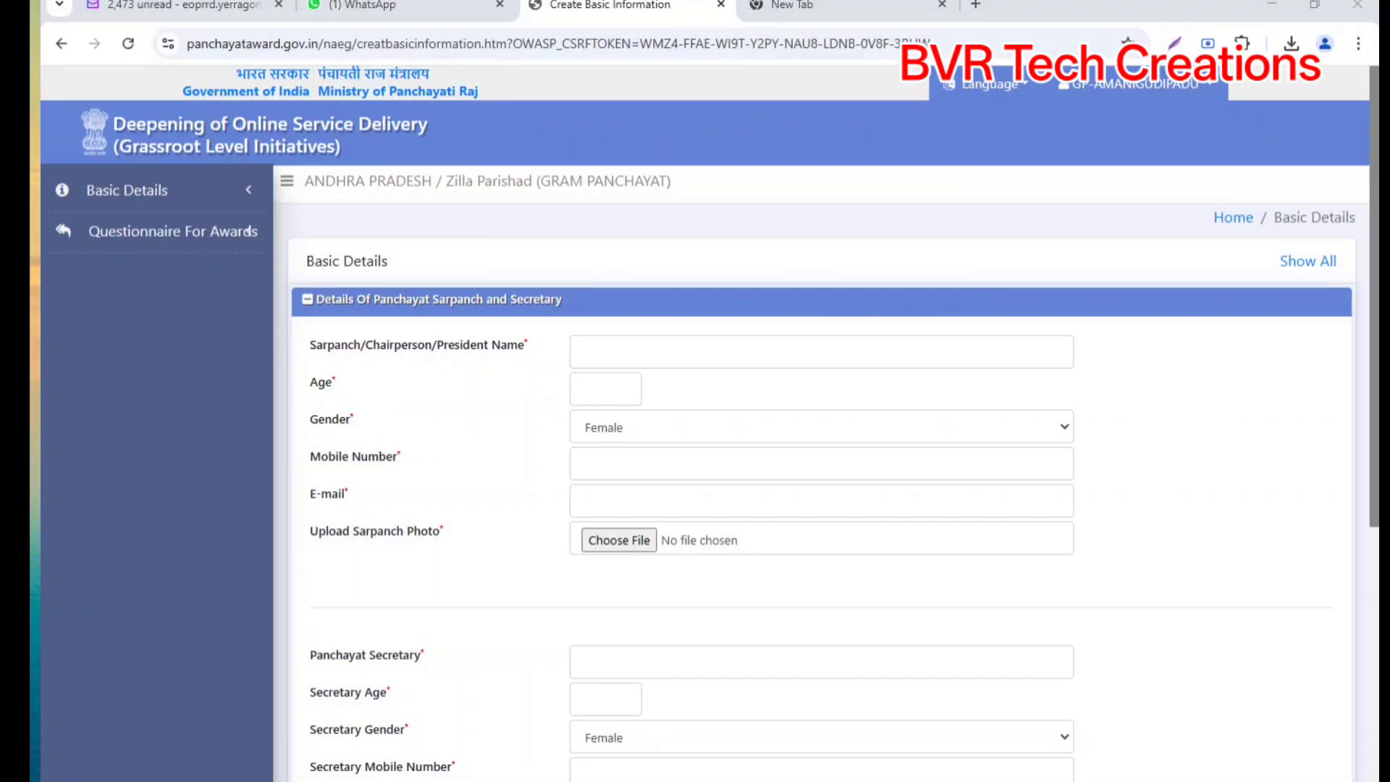
Step: Enter the sarpanch's full name and age 35
{"action": "left_click", "coordinate": [601, 352]}
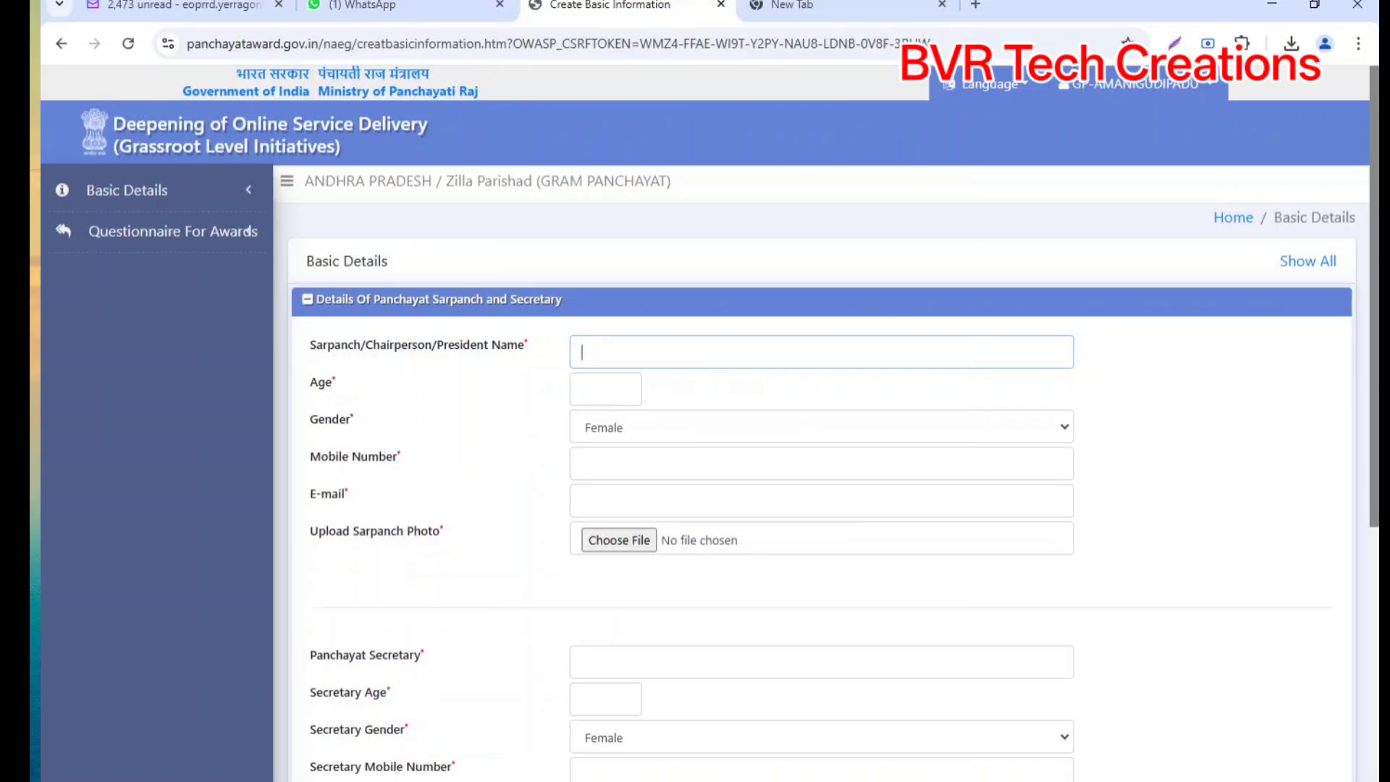
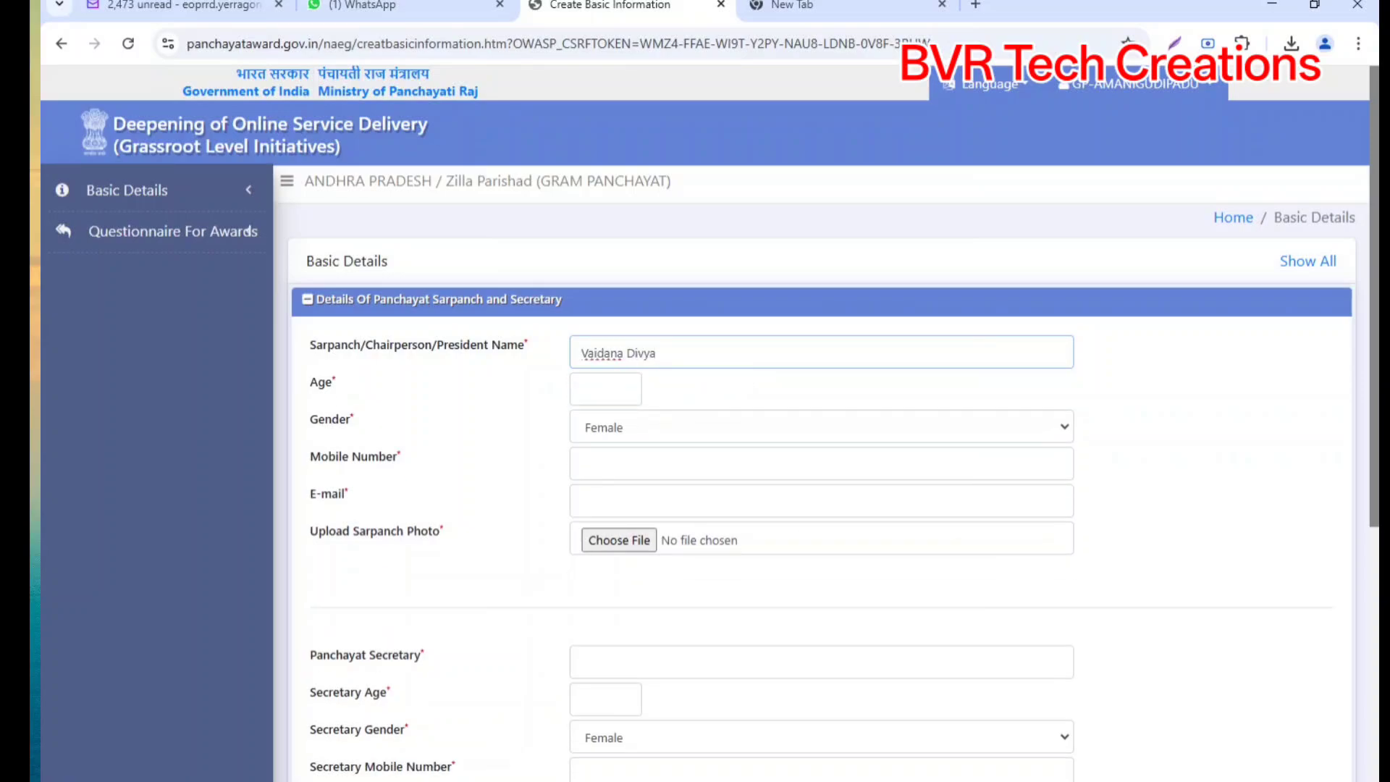
{"action": "left_click", "coordinate": [608, 383]}
{"action": "type", "text": "35"}
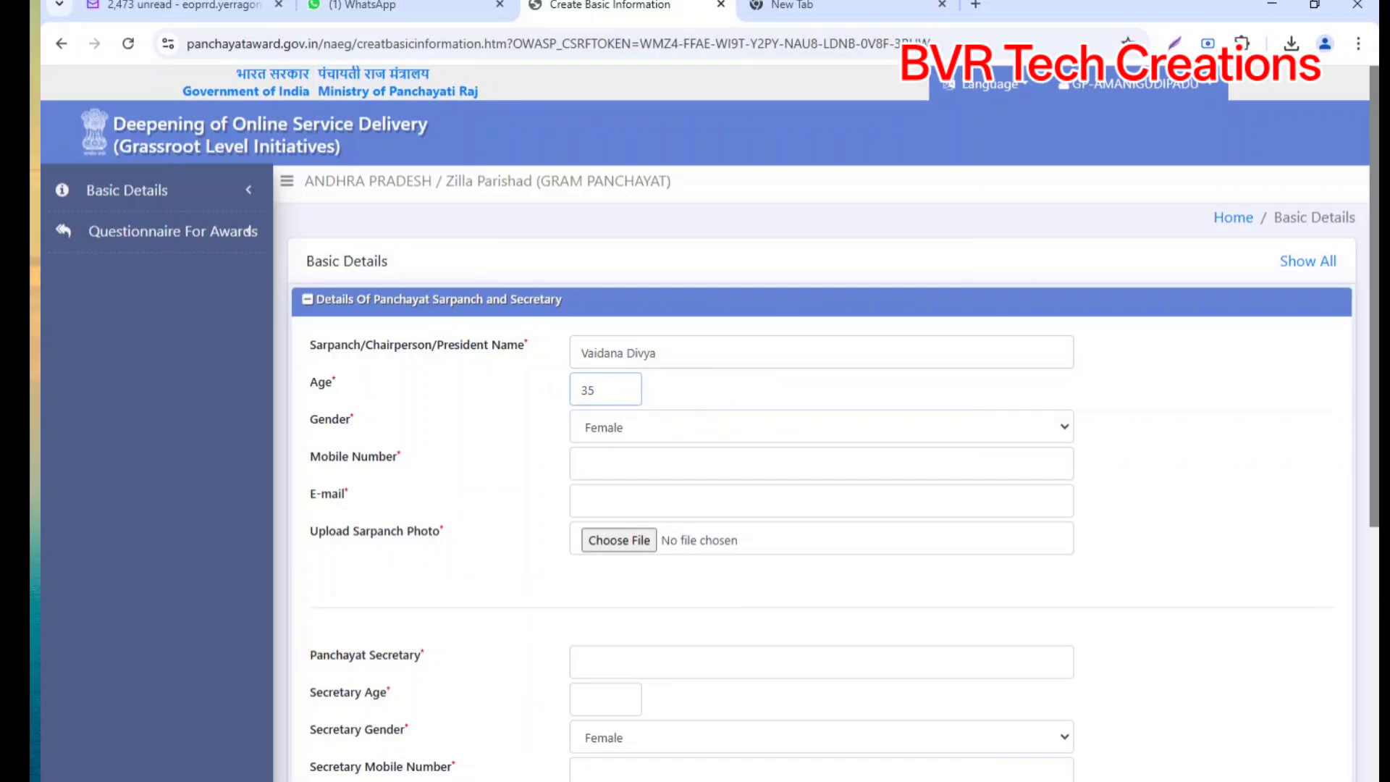
Step: Paste the sarpanch's mobile number and e-mail into their fields, fixing the misplaced paste
{"action": "left_click", "coordinate": [583, 464]}
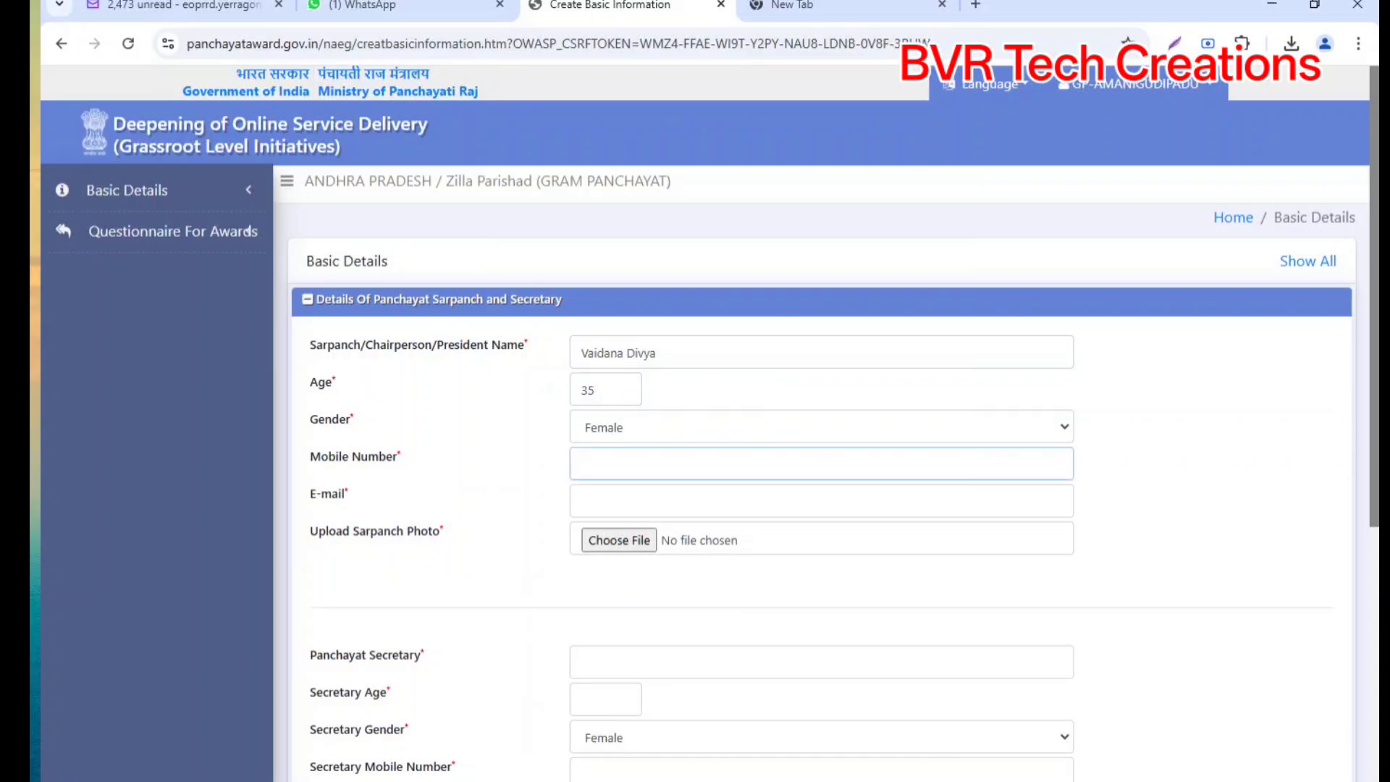
{"action": "left_click", "coordinate": [420, 781]}
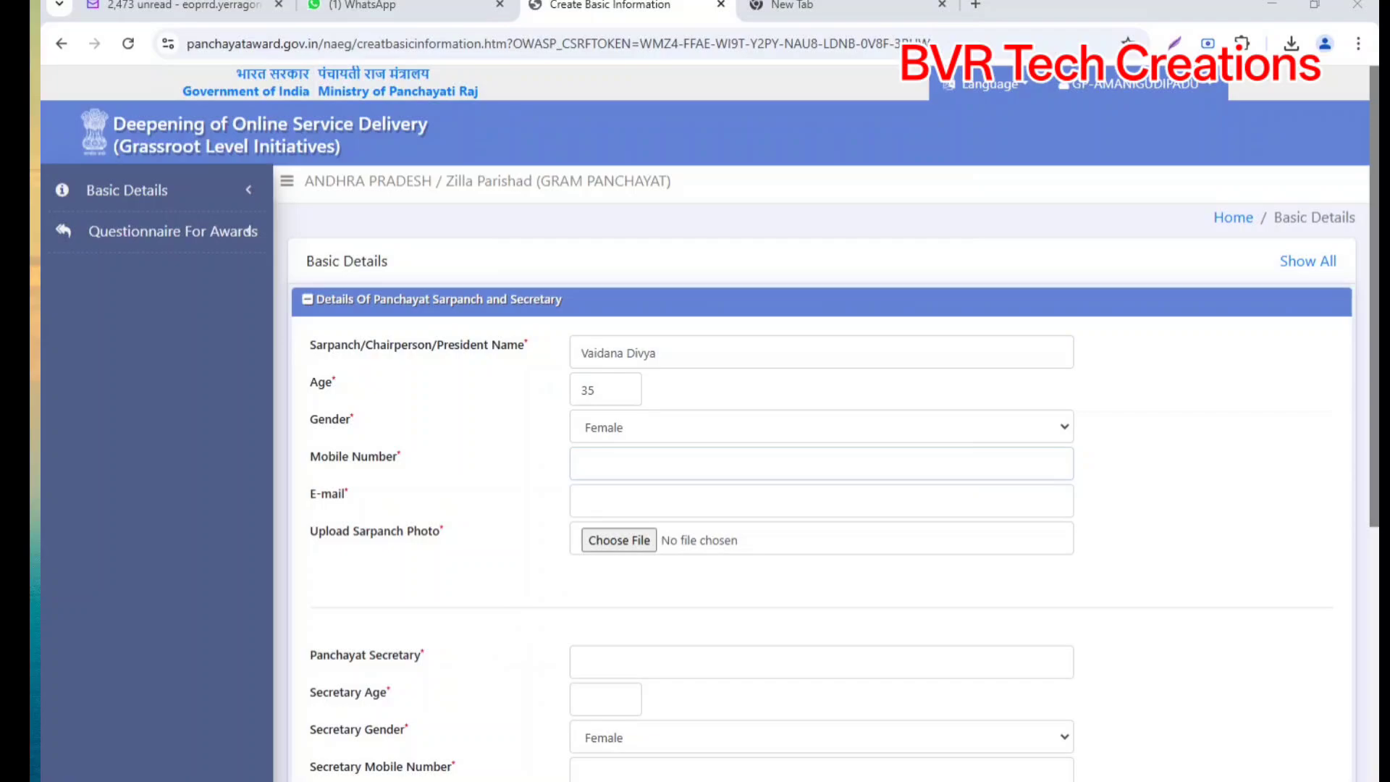
{"action": "key", "text": "alt+Tab"}
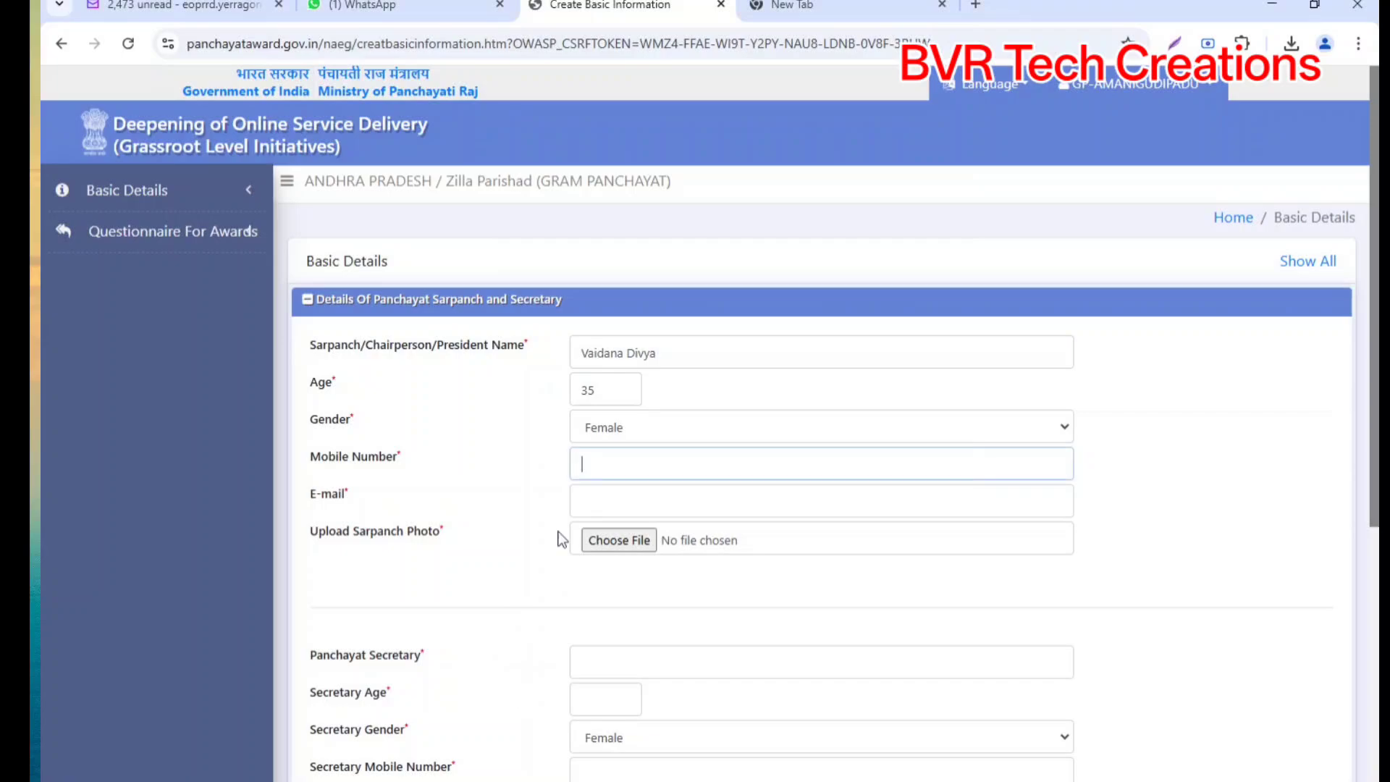
{"action": "key", "text": "ctrl+v"}
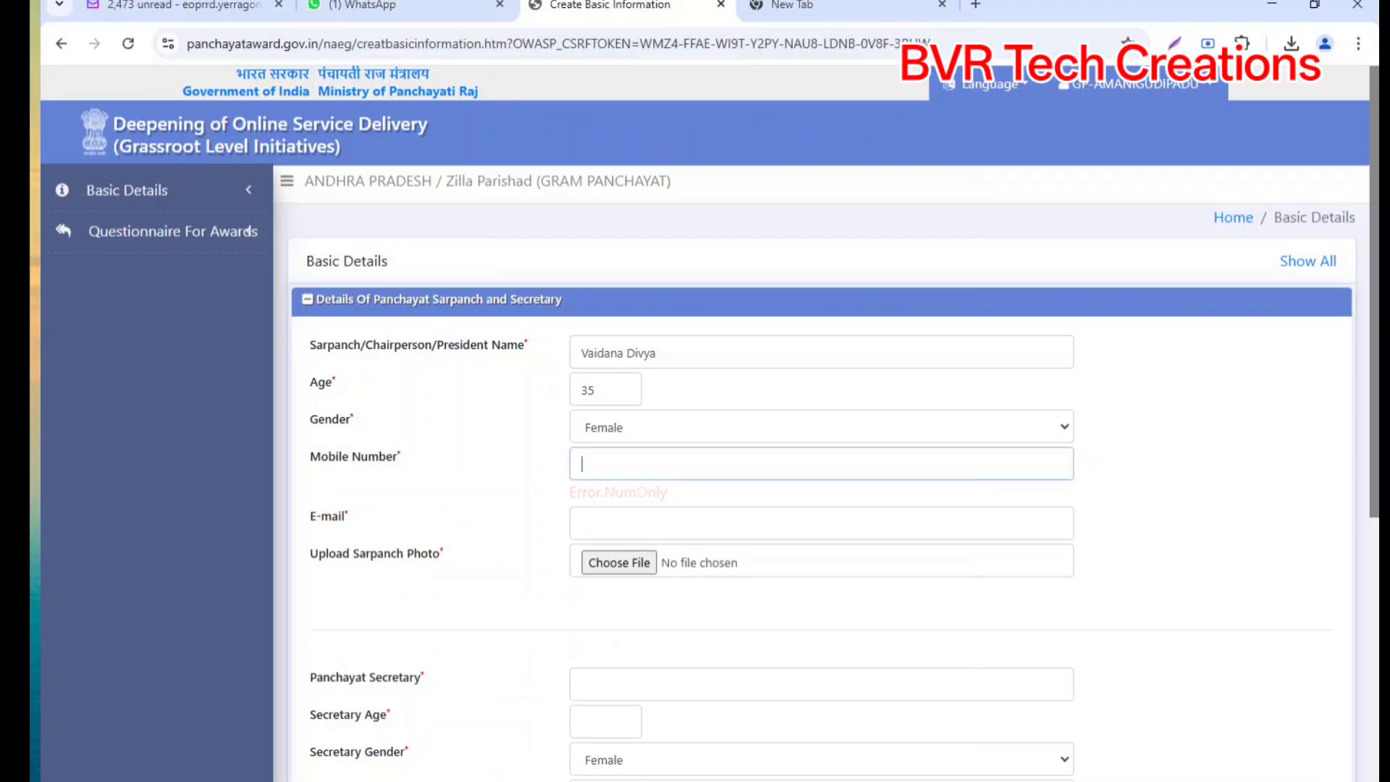
{"action": "left_click", "coordinate": [603, 527]}
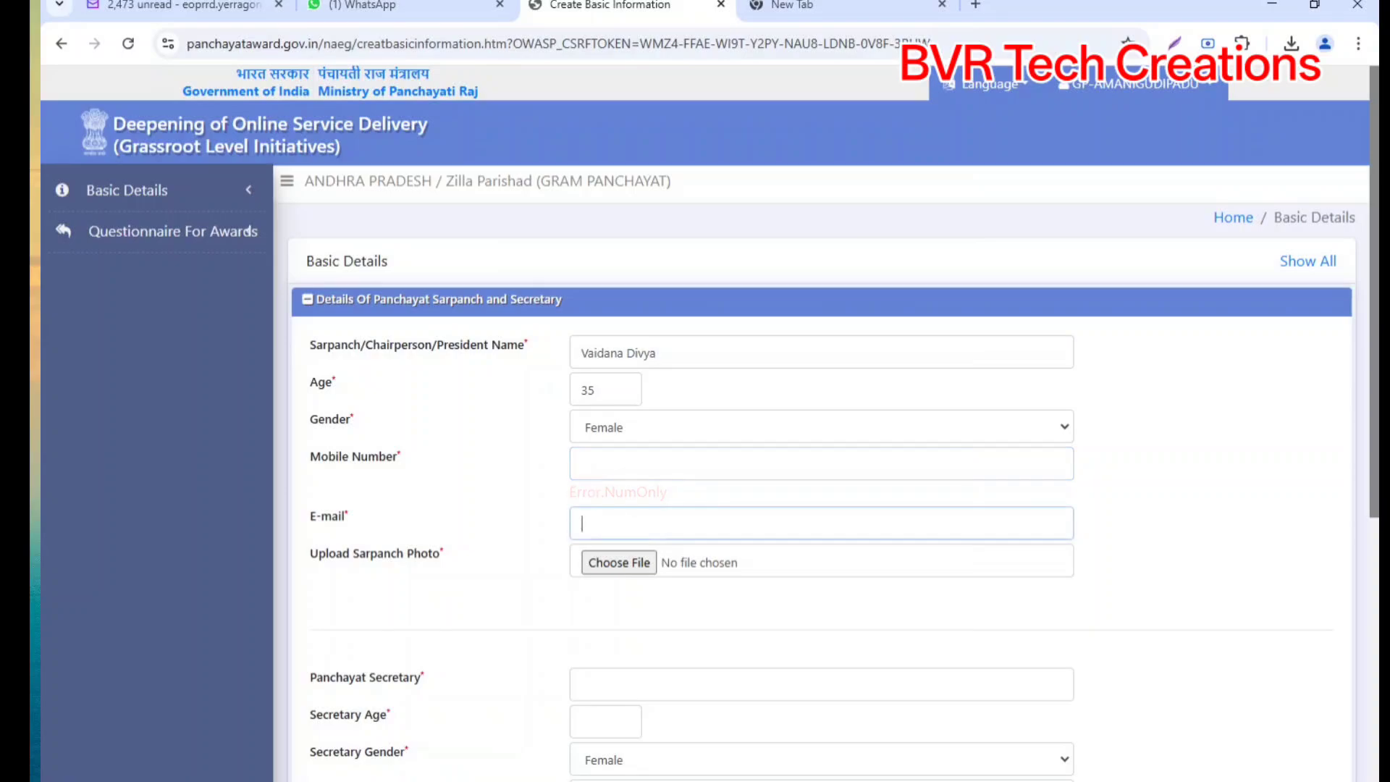
{"action": "key", "text": "ctrl+v"}
{"action": "left_click", "coordinate": [847, 465]}
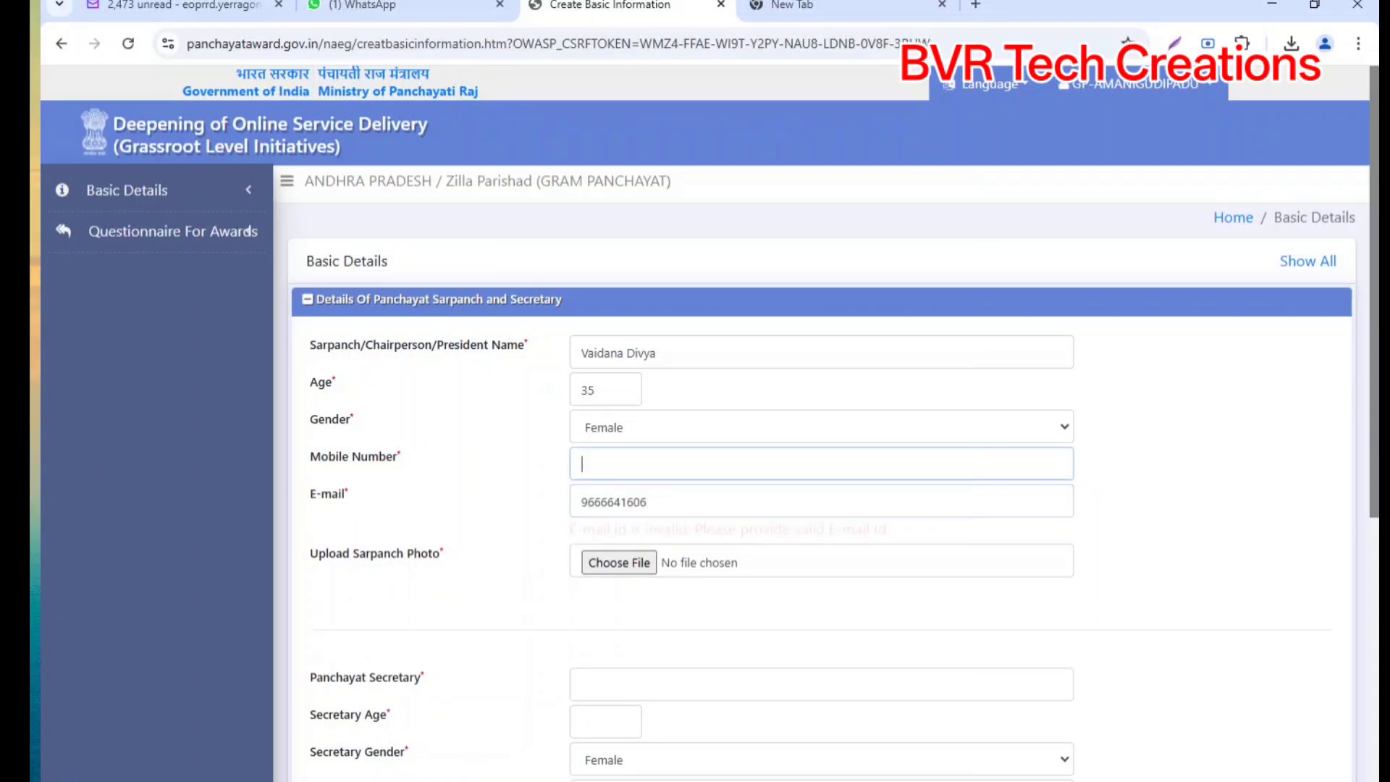
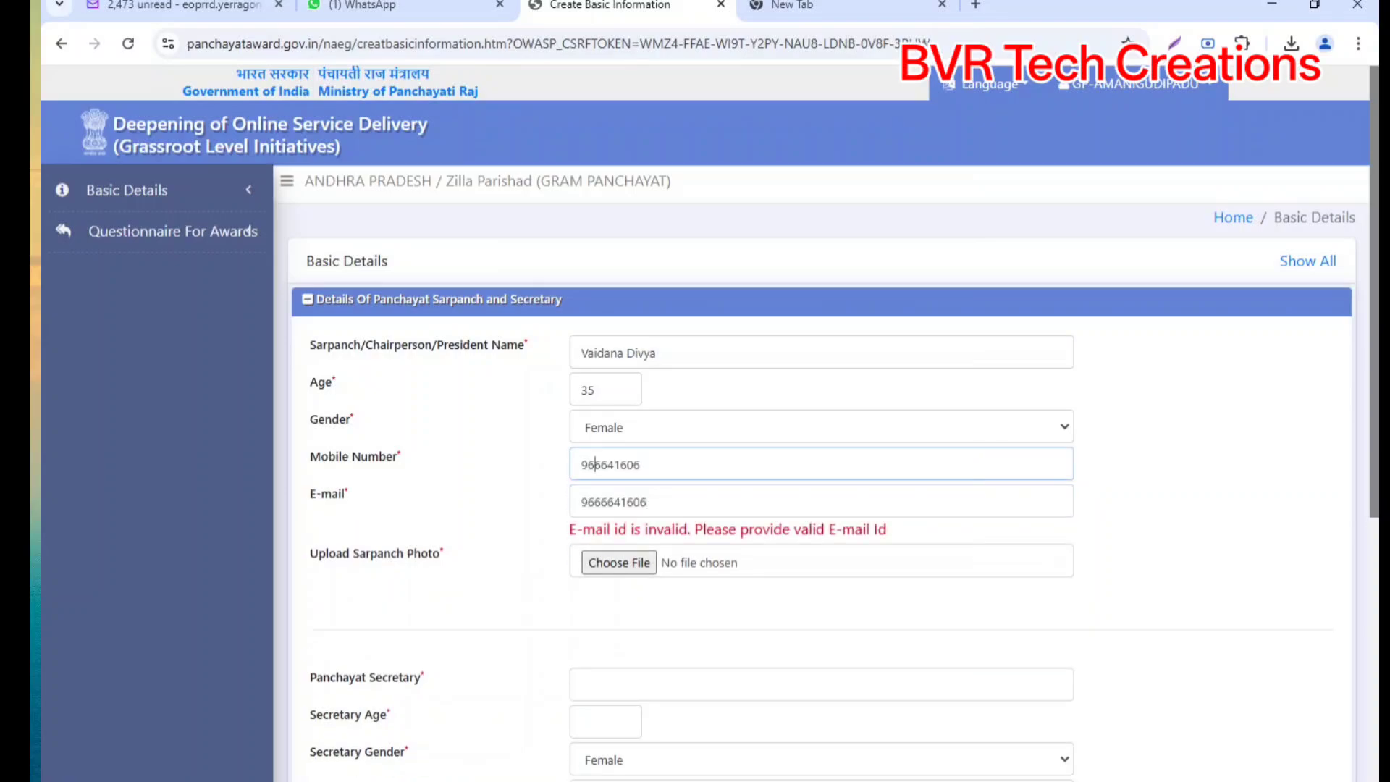
{"action": "left_click", "coordinate": [595, 464]}
{"action": "type", "text": "6"}
{"action": "key", "text": "Tab"}
{"action": "key", "text": "BackSpace"}
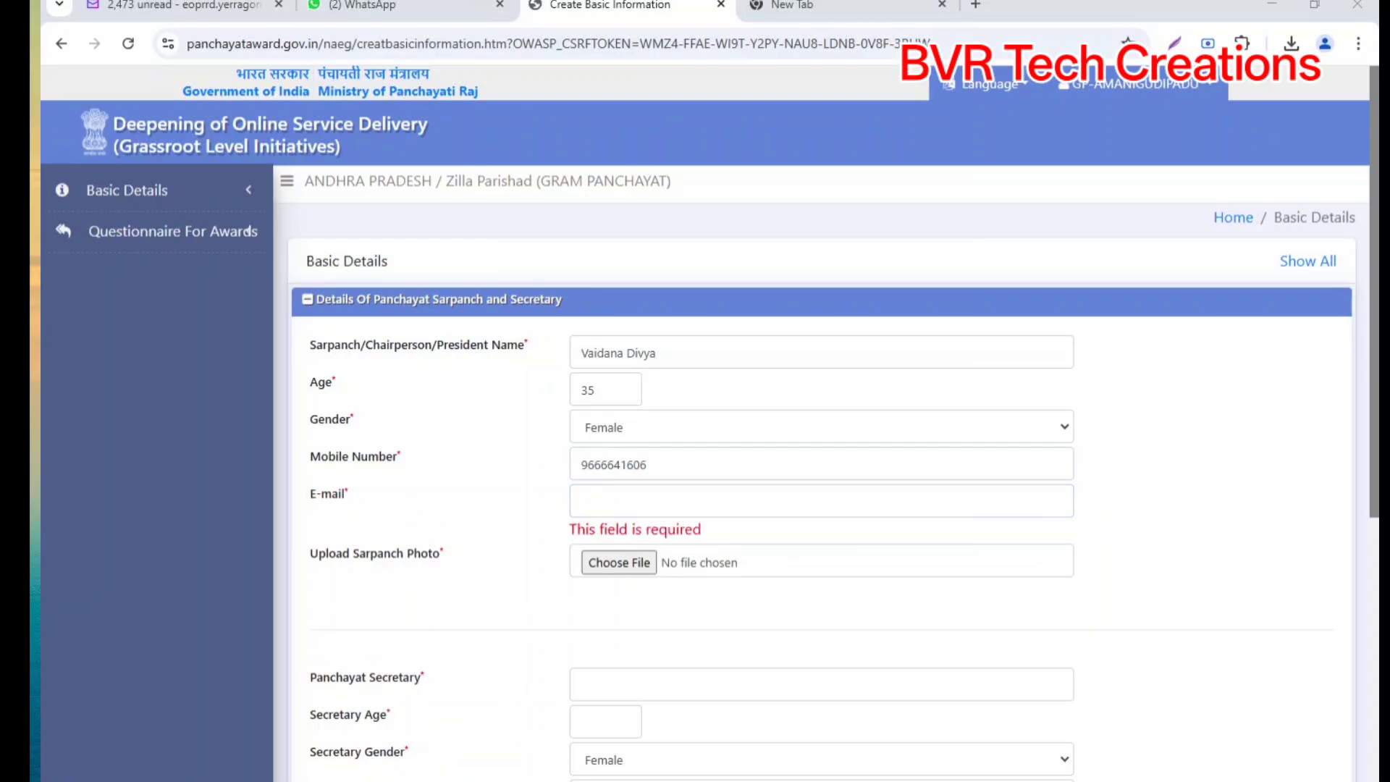
{"action": "key", "text": "ctrl+v"}
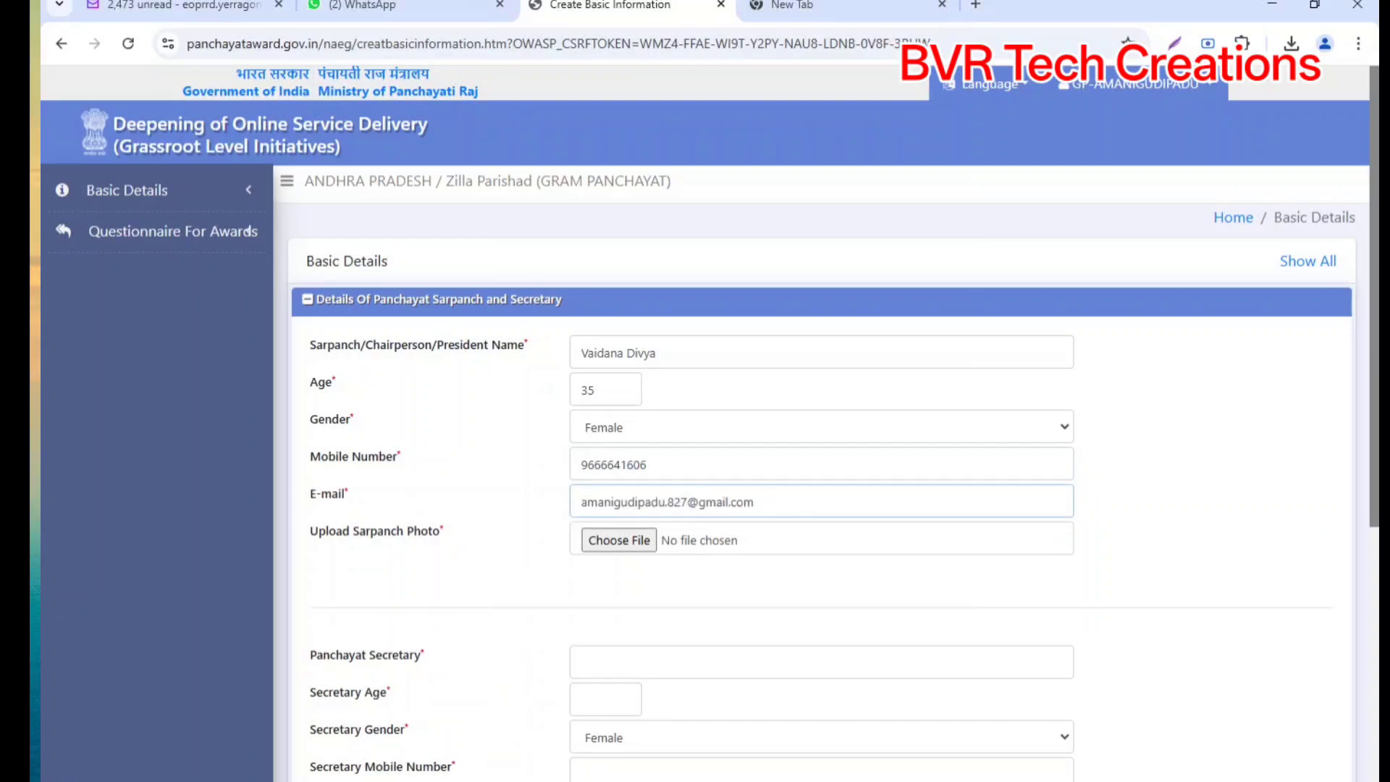
Step: Attach the sarpanch photo, autofill the secretary's name, and enter secretary age 38
{"action": "left_click", "coordinate": [610, 539]}
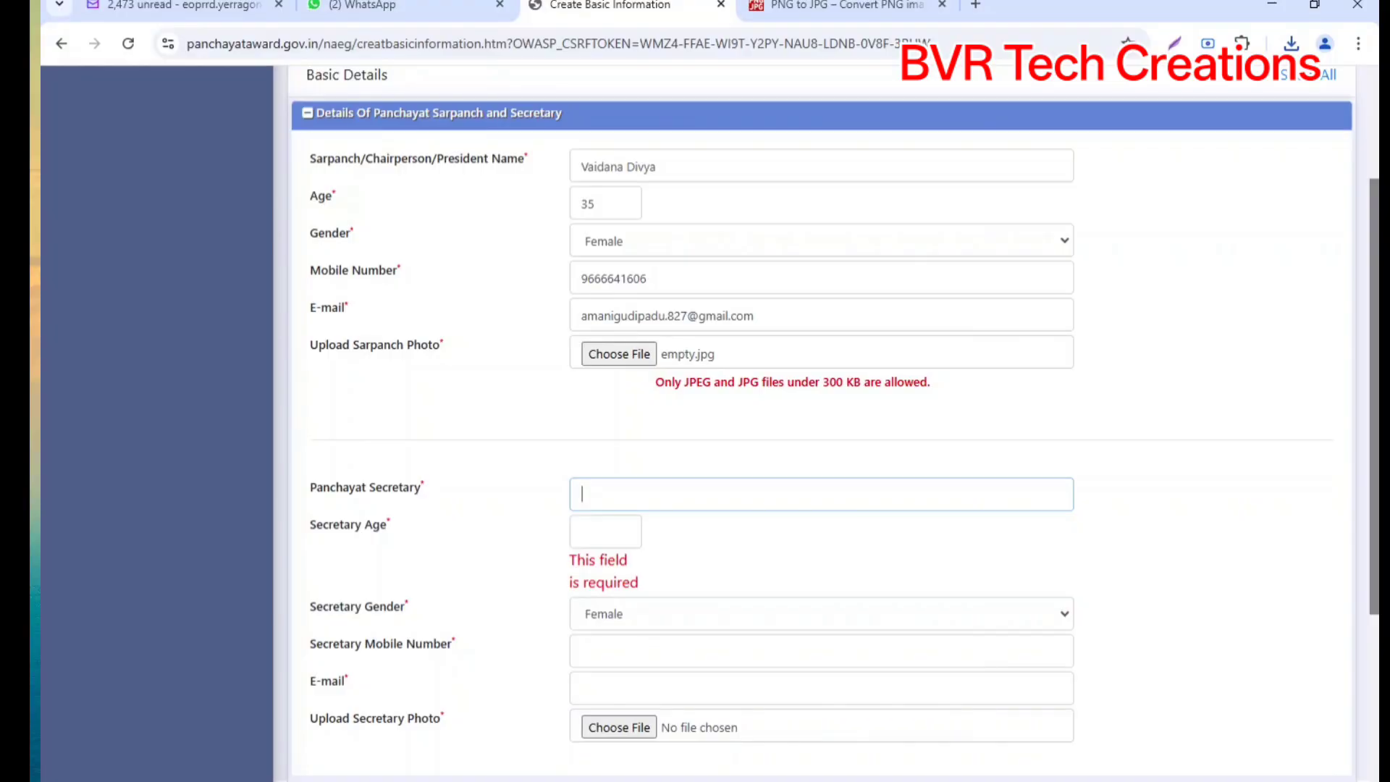
{"action": "type", "text": "Ba"}
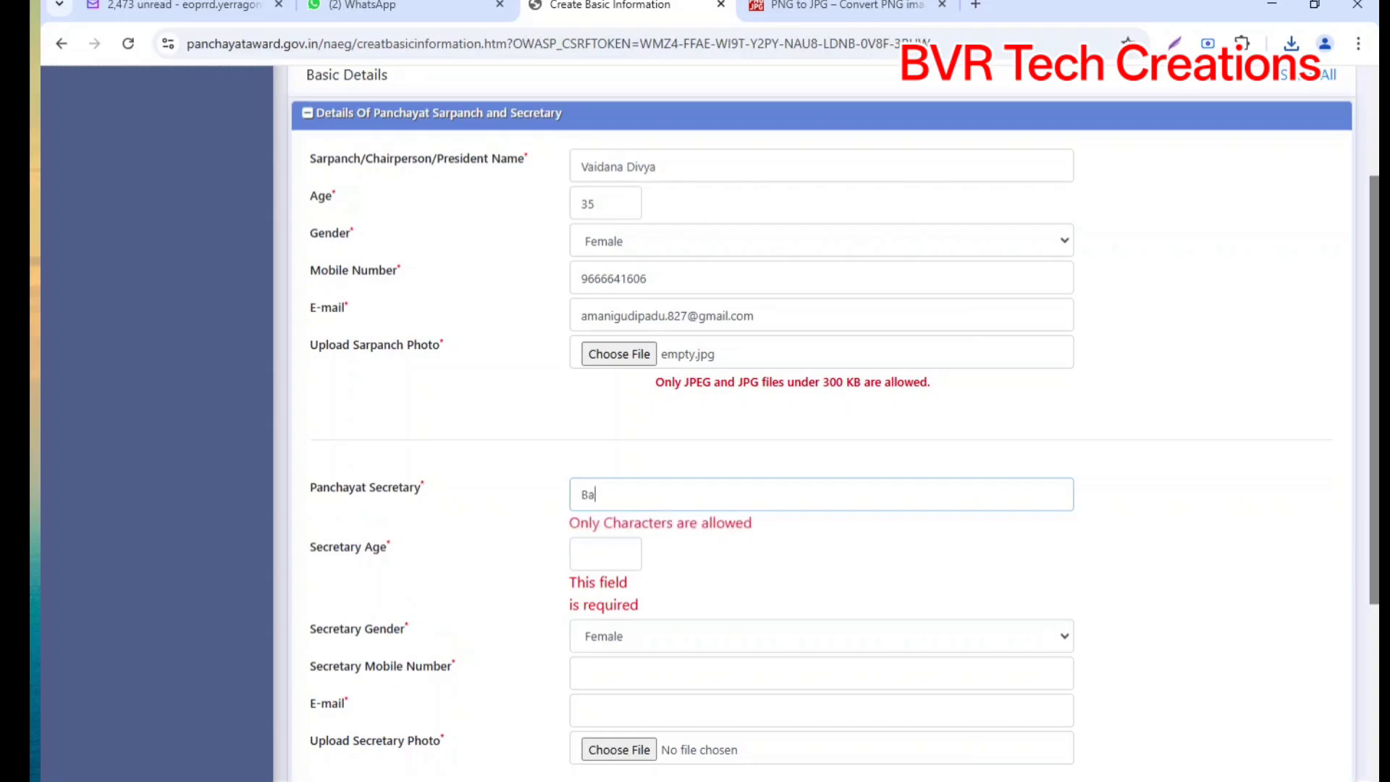
{"action": "key", "text": "Down"}
{"action": "key", "text": "Down"}
{"action": "key", "text": "Return"}
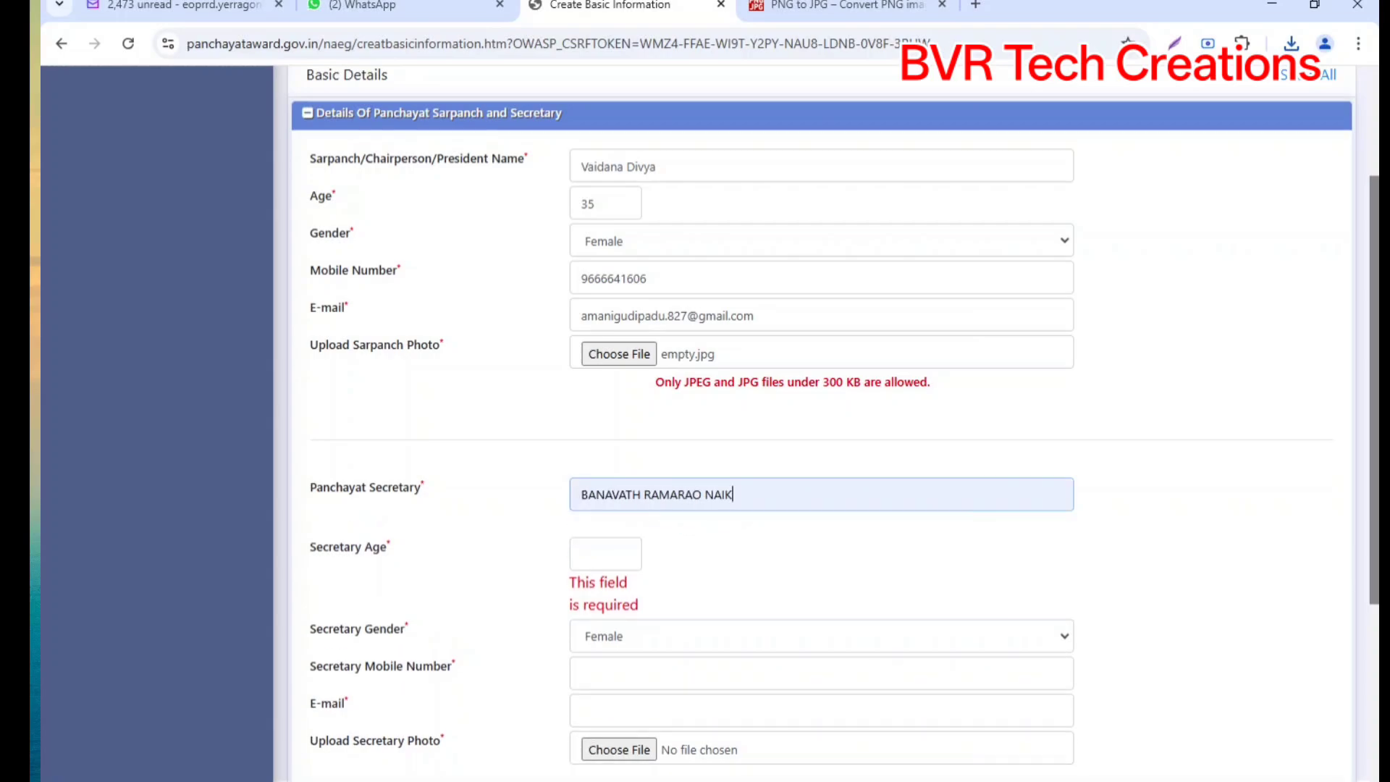
{"action": "key", "text": "Tab"}
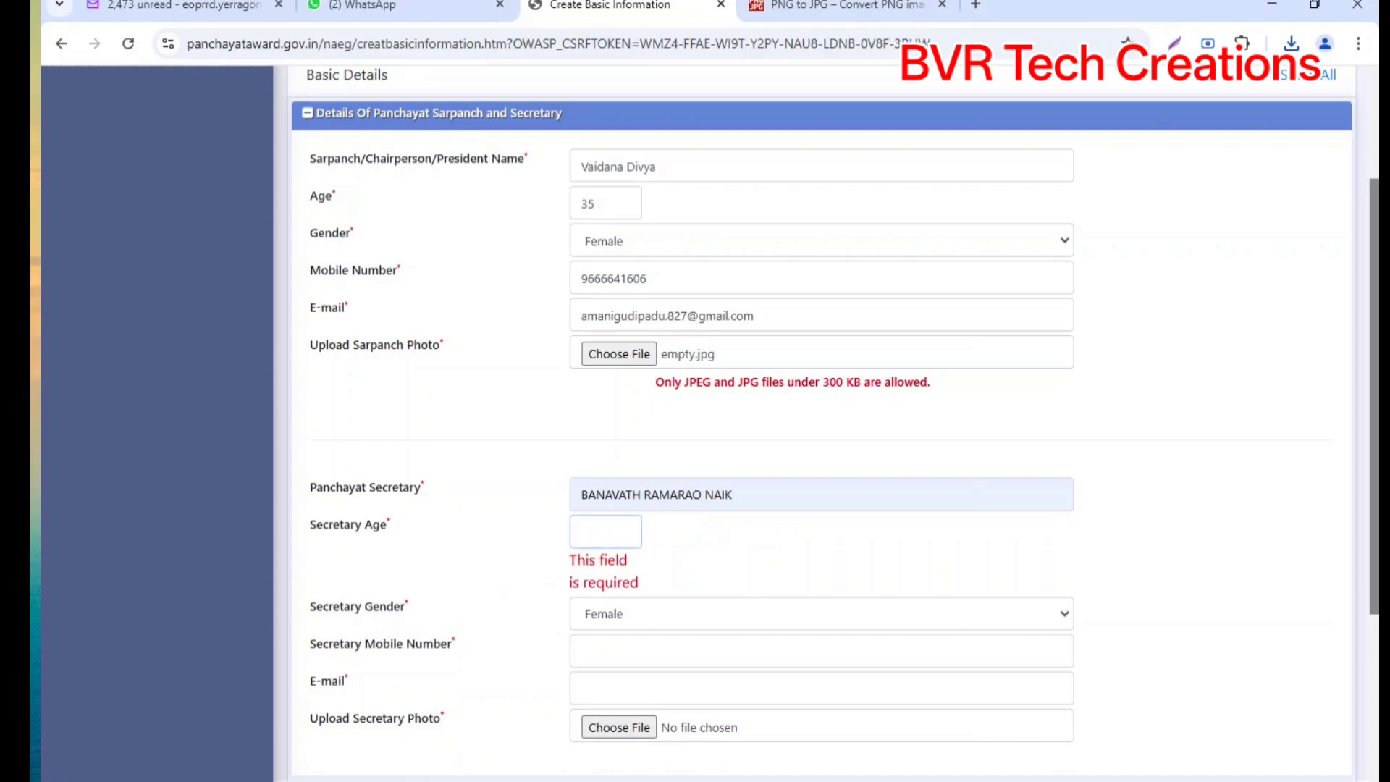
{"action": "type", "text": "38"}
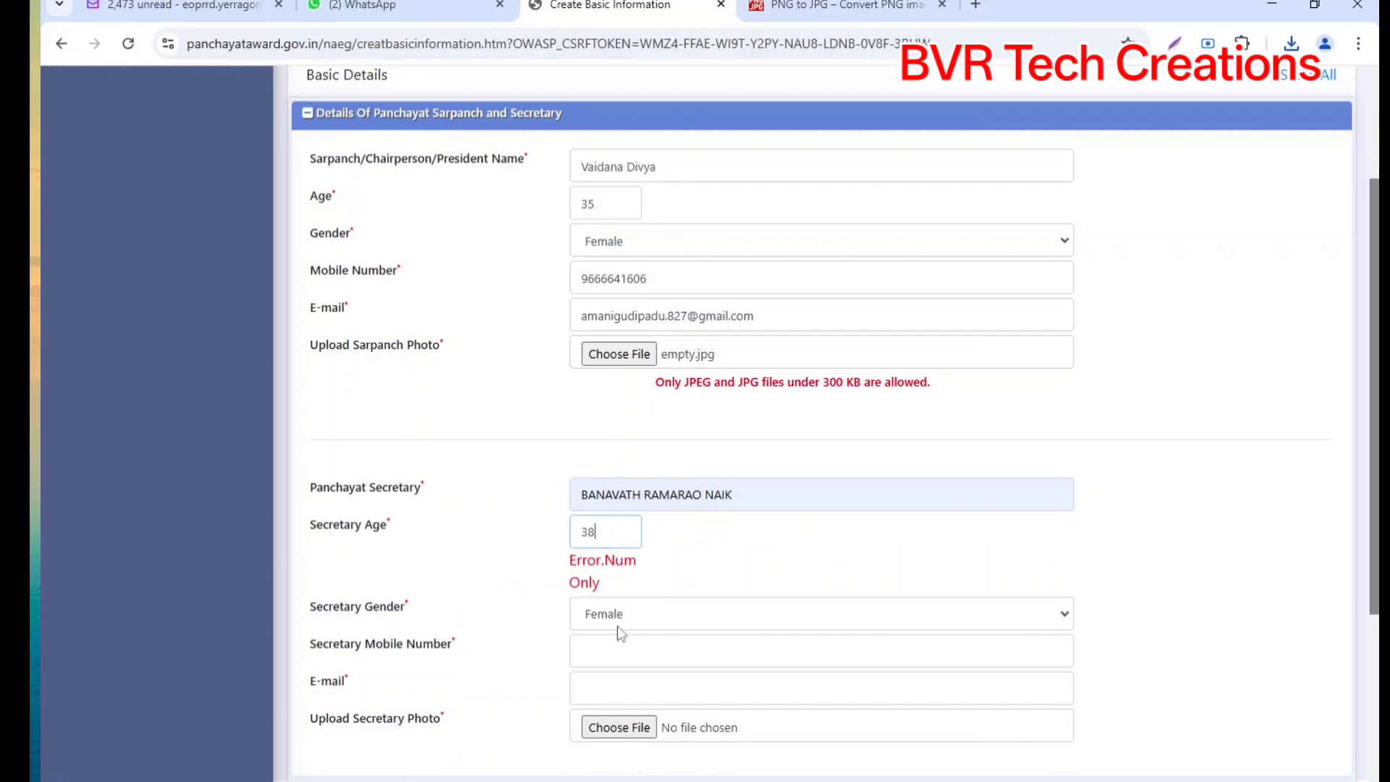
Step: Set the secretary's gender to Male and enter the secretary's mobile number
{"action": "left_click", "coordinate": [624, 620]}
{"action": "left_click", "coordinate": [634, 656]}
{"action": "left_click", "coordinate": [634, 653]}
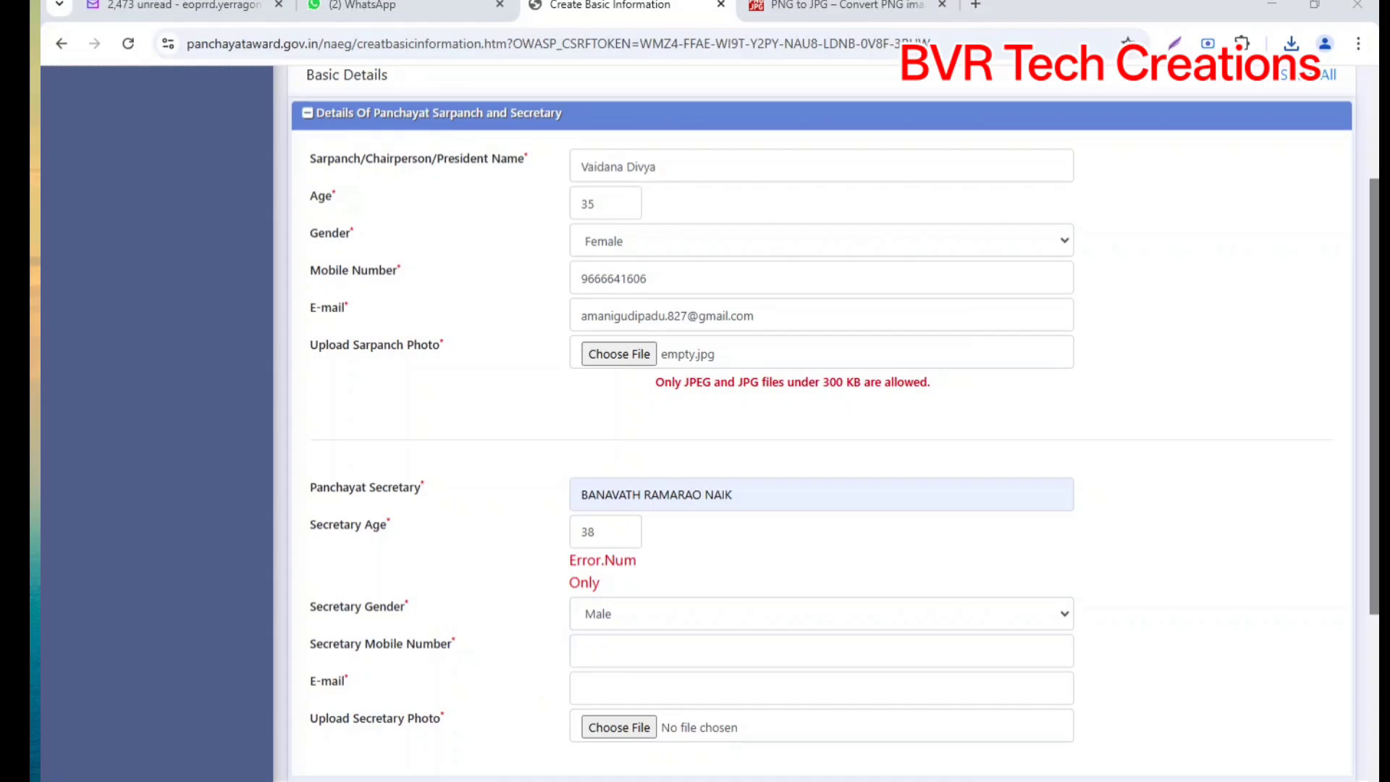
{"action": "left_click", "coordinate": [634, 653]}
{"action": "left_click", "coordinate": [634, 688]}
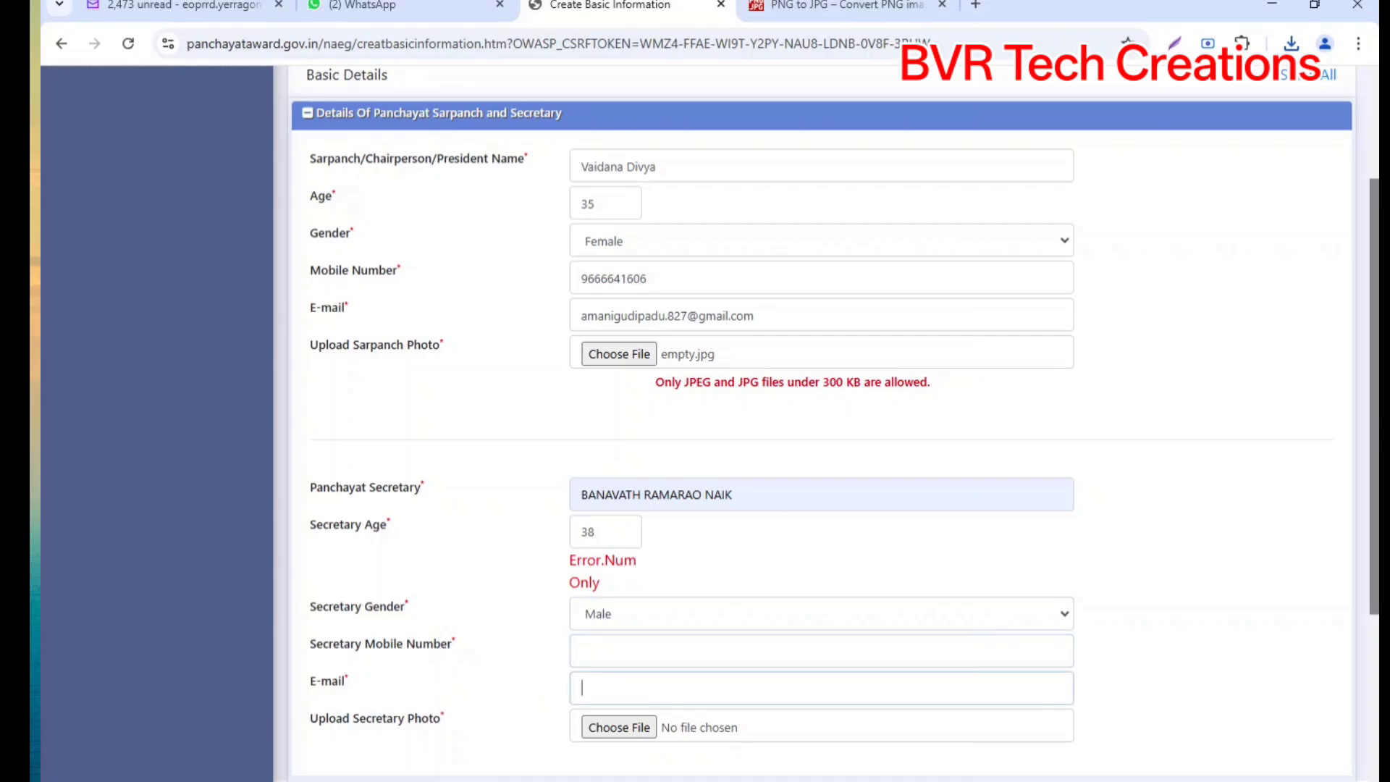
{"action": "left_click", "coordinate": [634, 650]}
{"action": "type", "text": "95"}
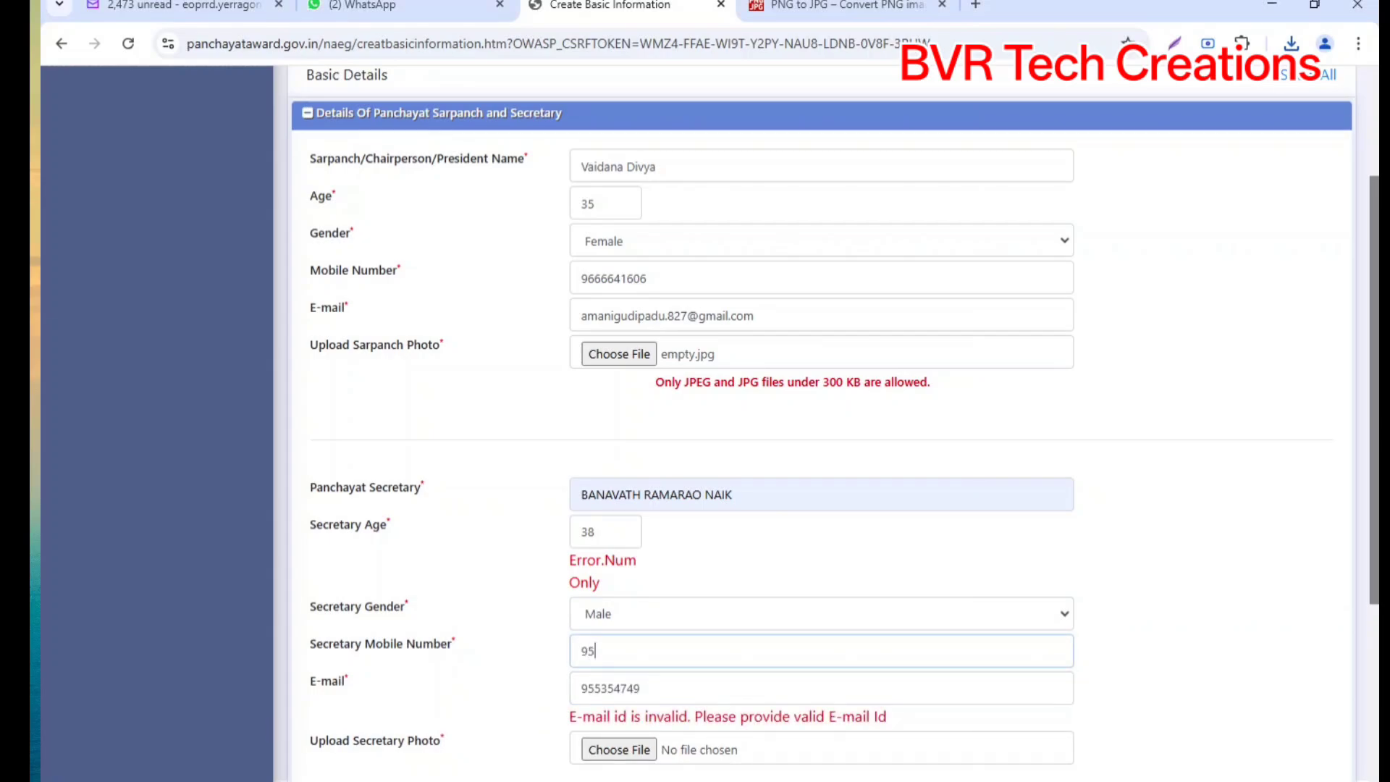
{"action": "type", "text": "5354749"}
Step: Copy the sarpanch's e-mail address into the secretary's e-mail field
{"action": "triple_click", "coordinate": [707, 316]}
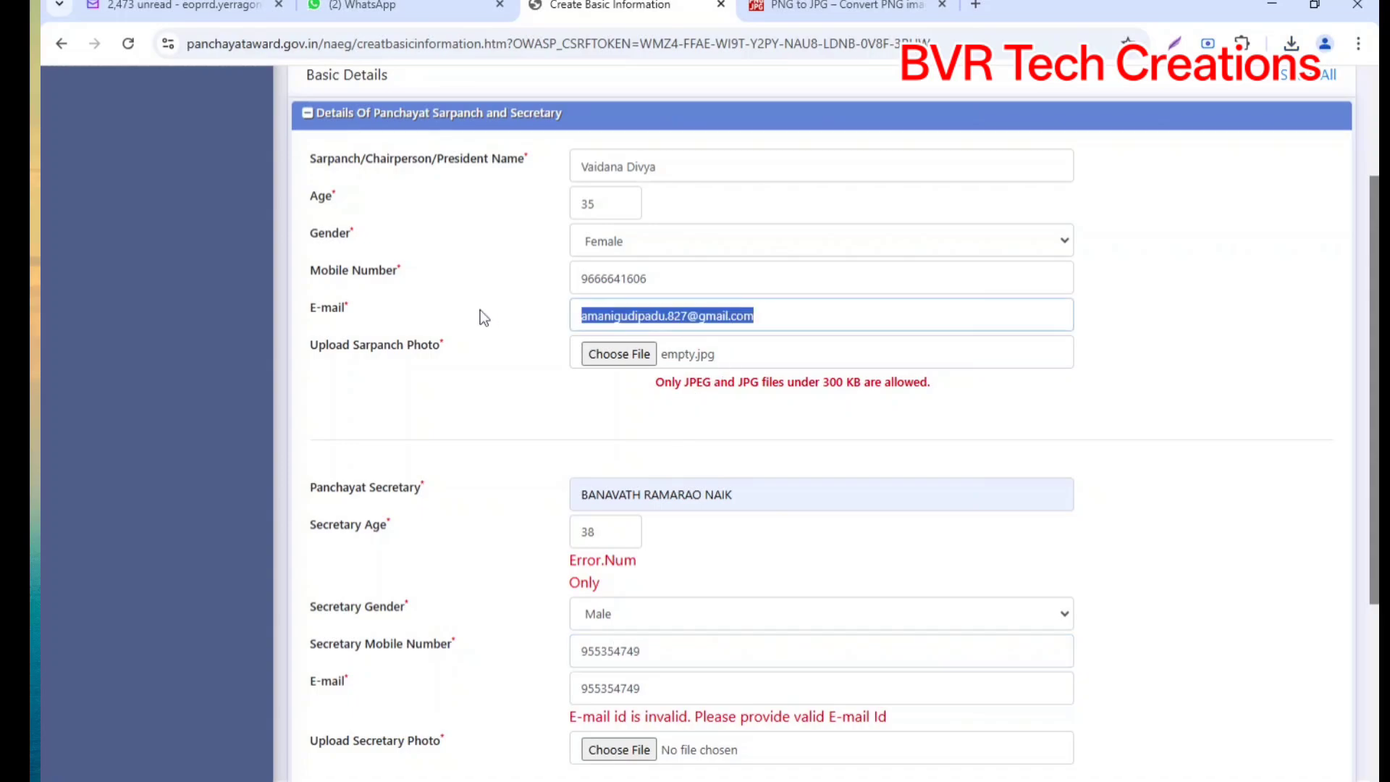
{"action": "key", "text": "ctrl+c"}
{"action": "triple_click", "coordinate": [651, 687]}
{"action": "key", "text": "ctrl+v"}
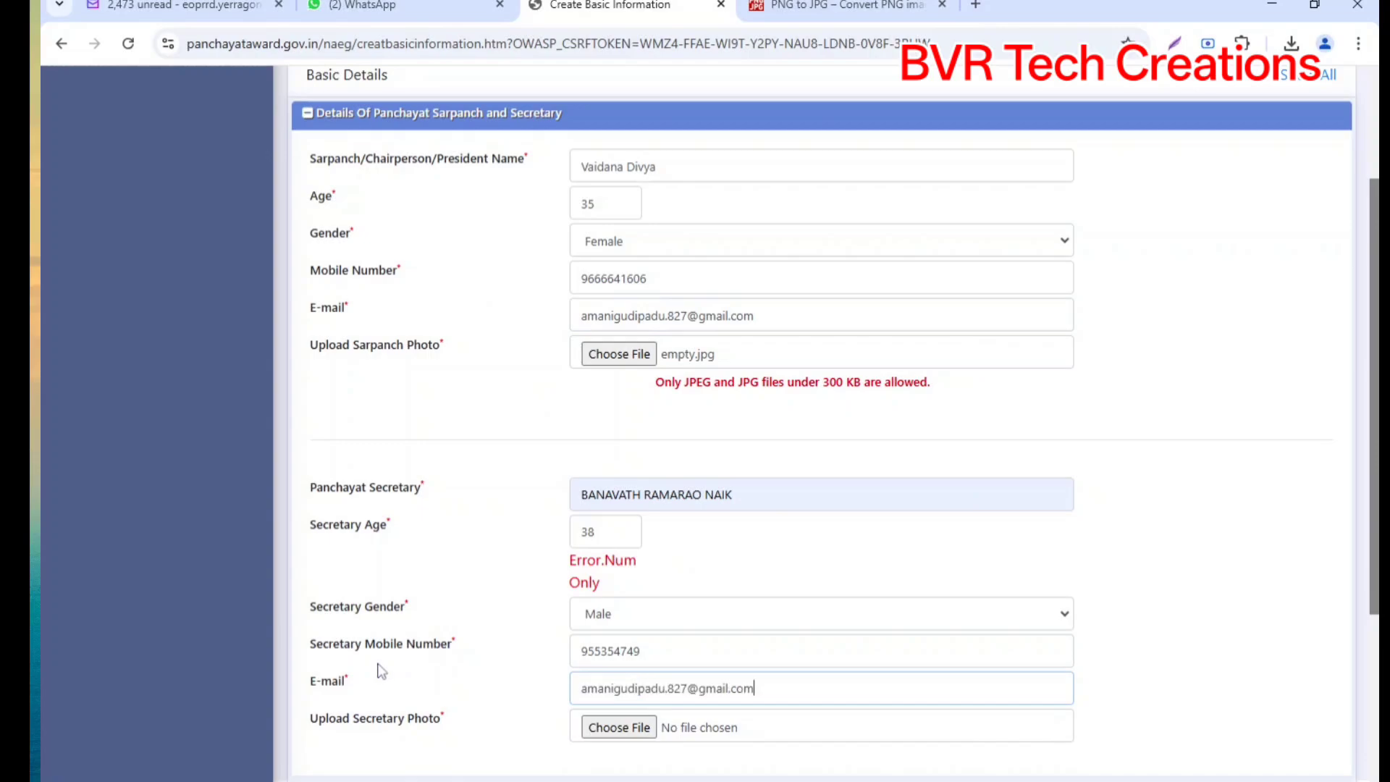
{"action": "scroll", "coordinate": [567, 582], "scroll_direction": "down", "scroll_amount": 3}
Step: Attach the secretary photo, try saving, and dismiss the 'All The Fields Are Mandatory' alert
{"action": "left_click", "coordinate": [620, 551]}
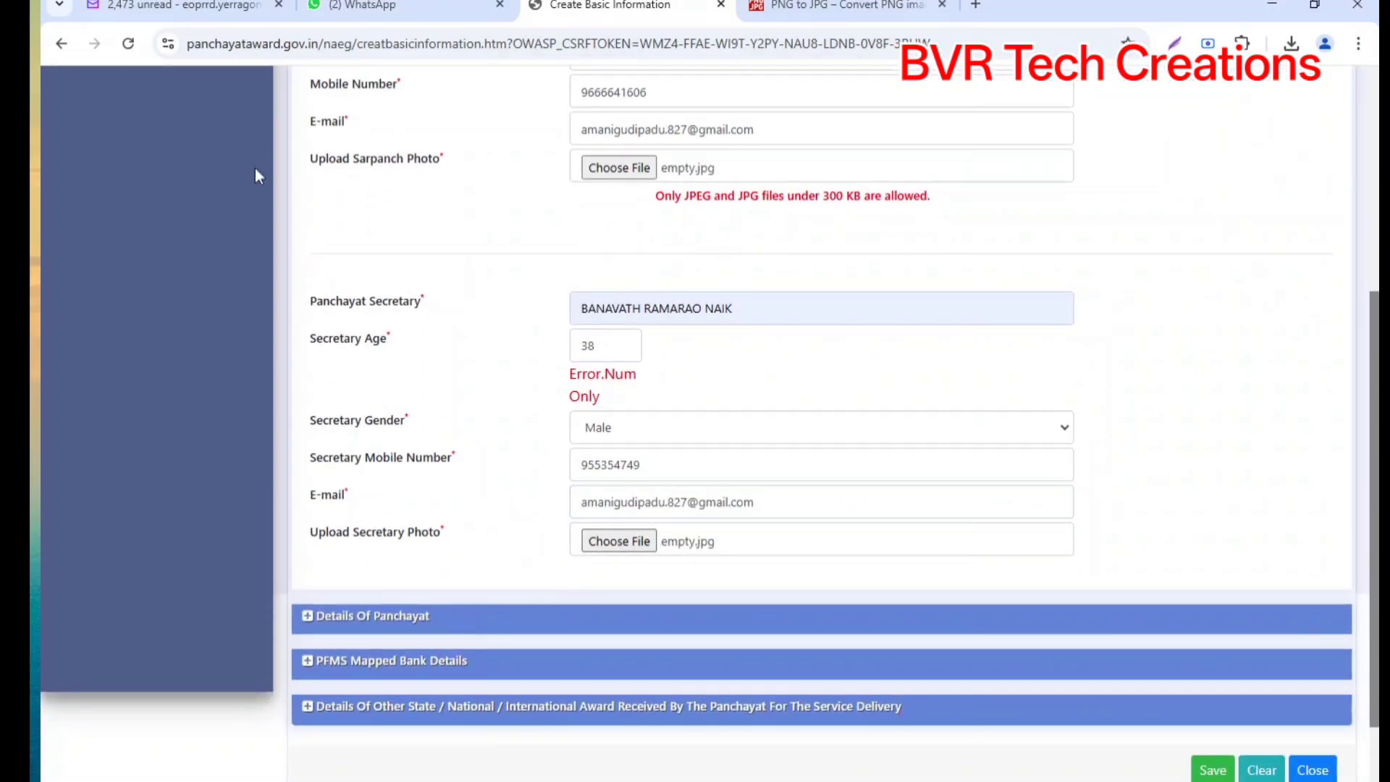
{"action": "scroll", "coordinate": [621, 536], "scroll_direction": "down", "scroll_amount": 2}
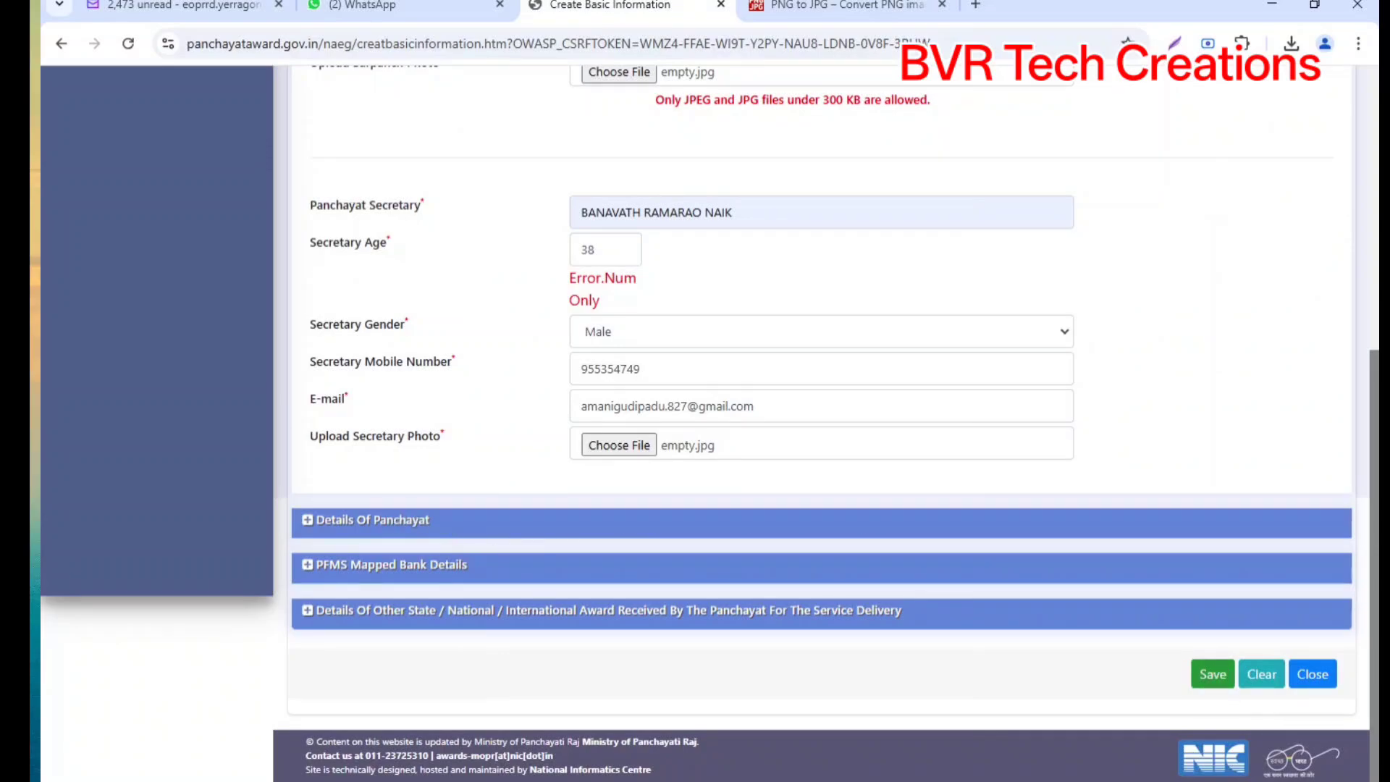
{"action": "left_click", "coordinate": [1211, 675]}
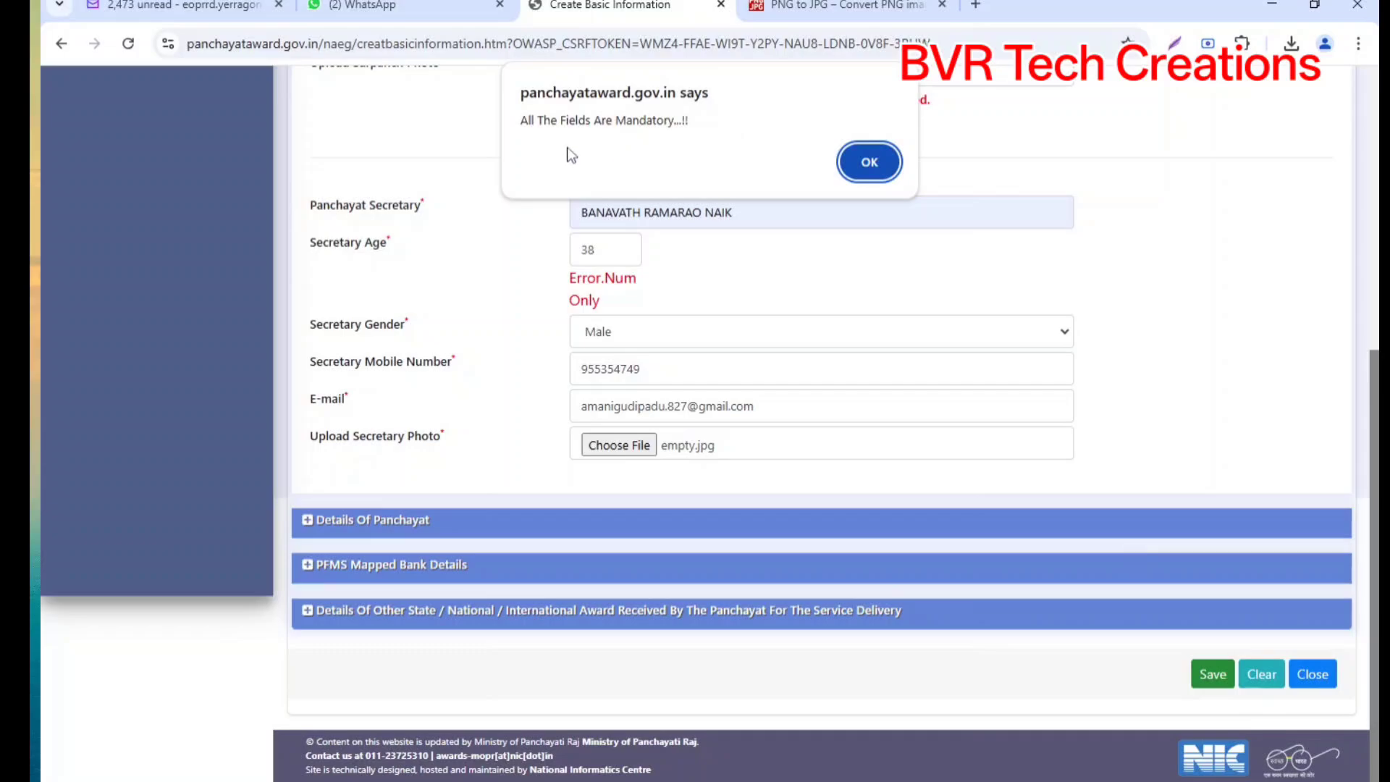
{"action": "left_click", "coordinate": [868, 163]}
{"action": "scroll", "coordinate": [857, 337], "scroll_direction": "up", "scroll_amount": 4}
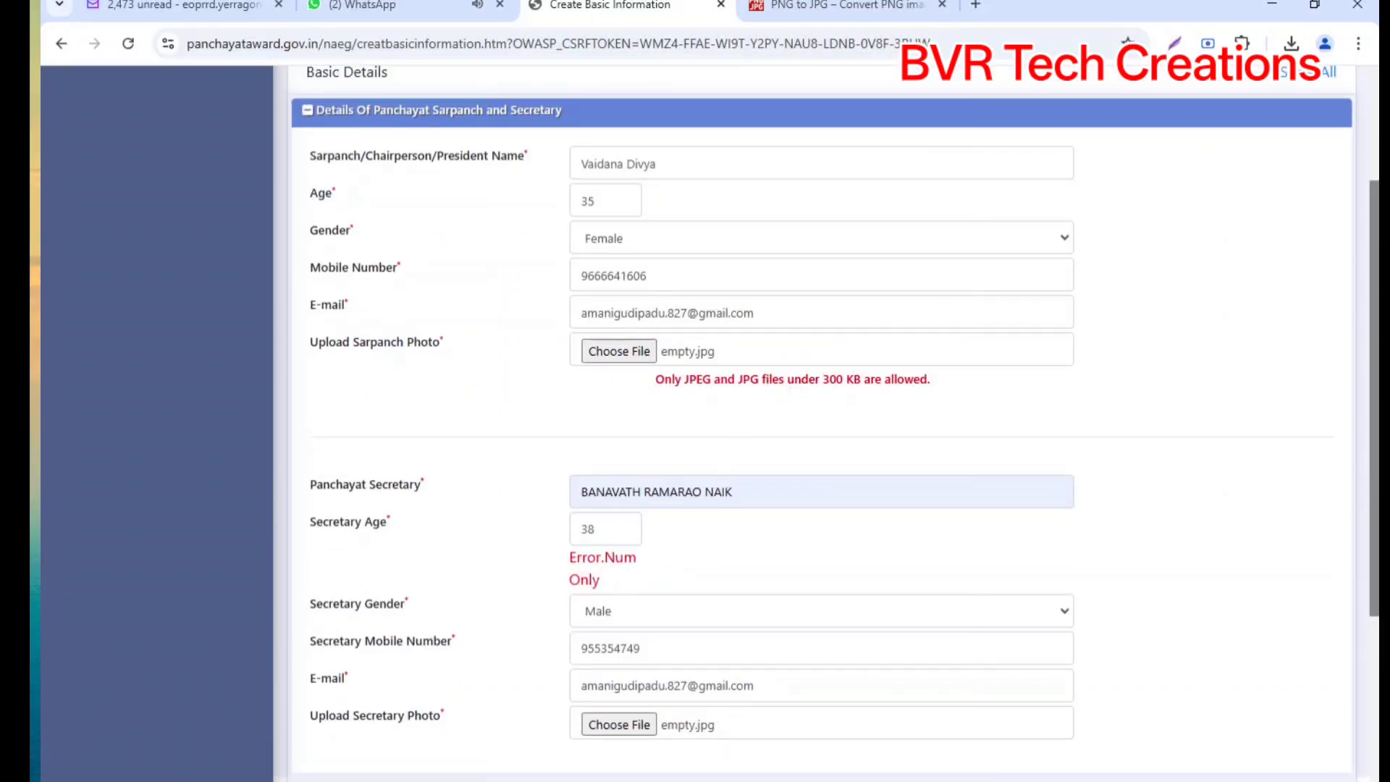
{"action": "left_click", "coordinate": [623, 529]}
{"action": "scroll", "coordinate": [622, 311], "scroll_direction": "down", "scroll_amount": 1}
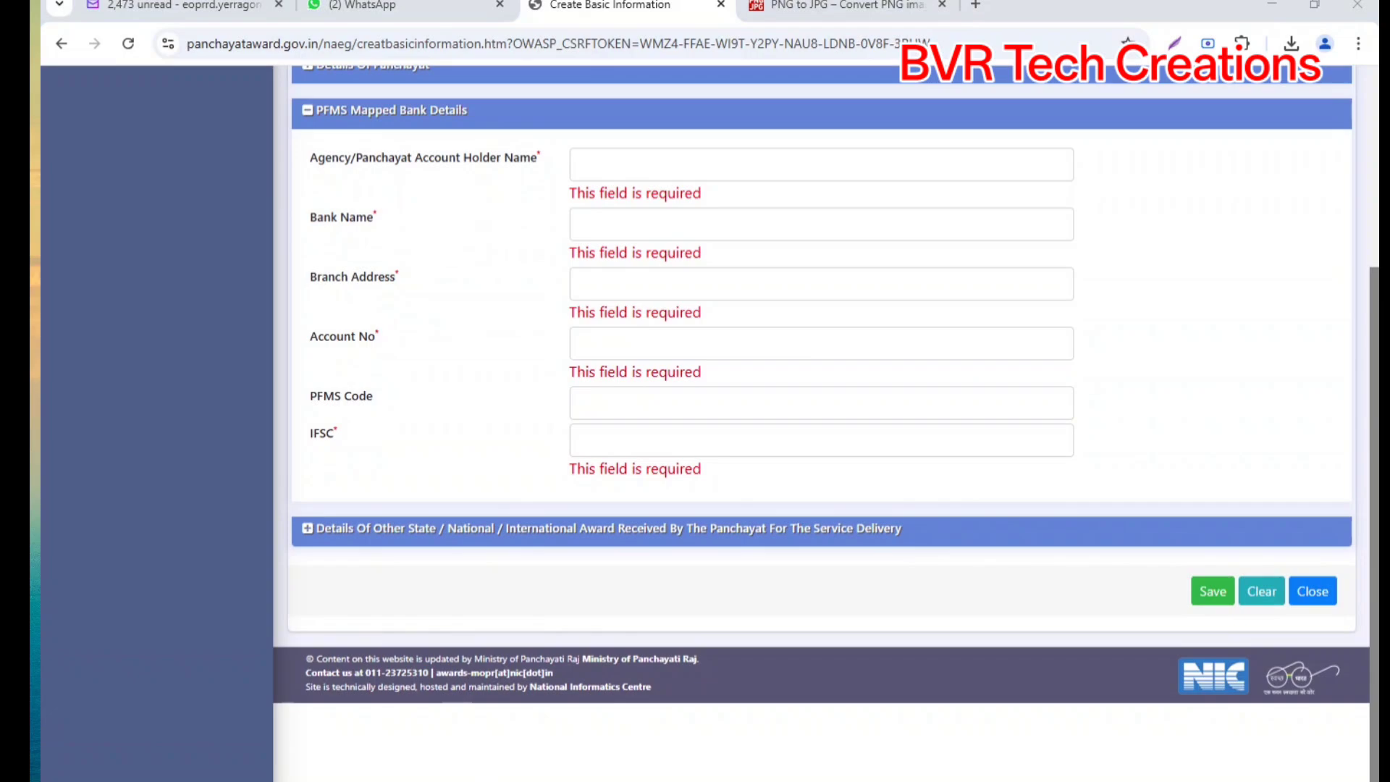
Step: Enter account holder, Union Bank of India, Yerragondapalem branch and account number in PFMS details
{"action": "left_click", "coordinate": [612, 165]}
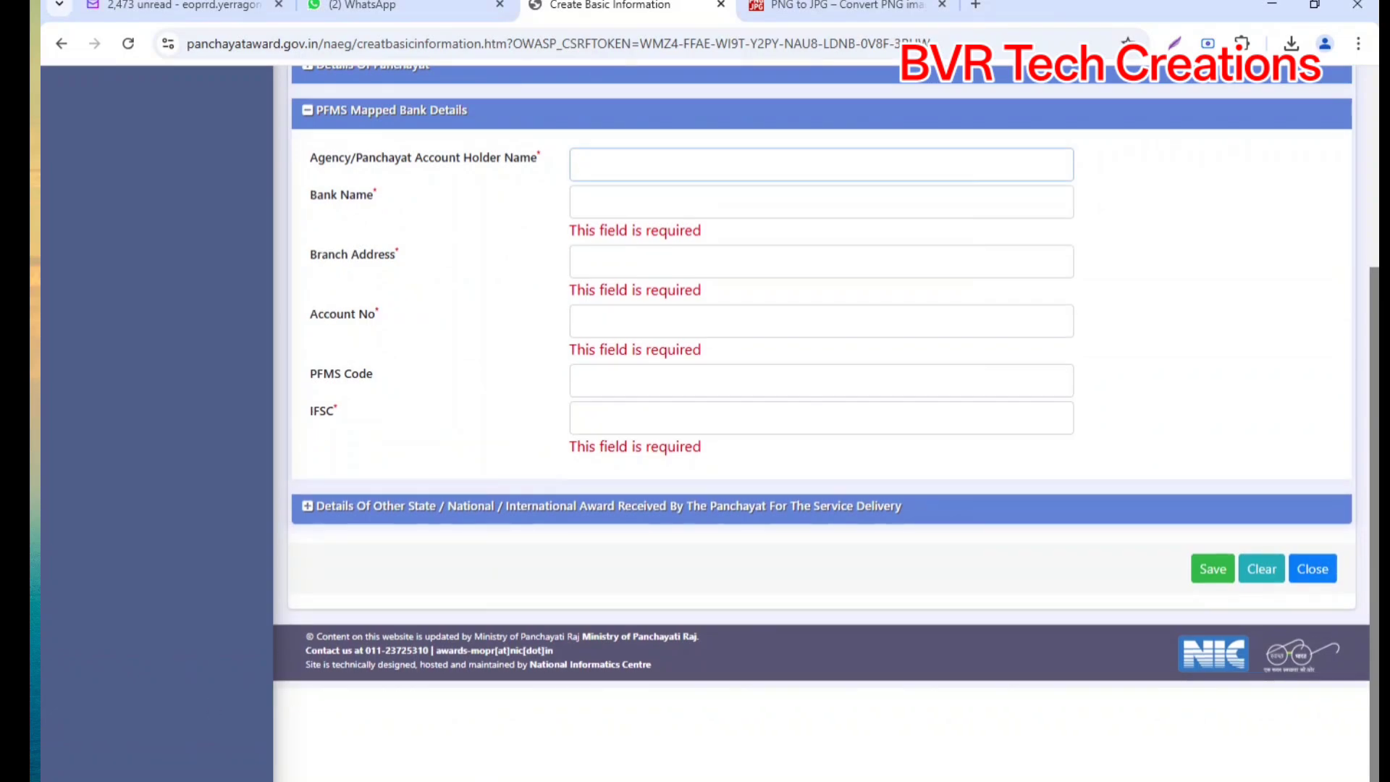
{"action": "left_click", "coordinate": [612, 343]}
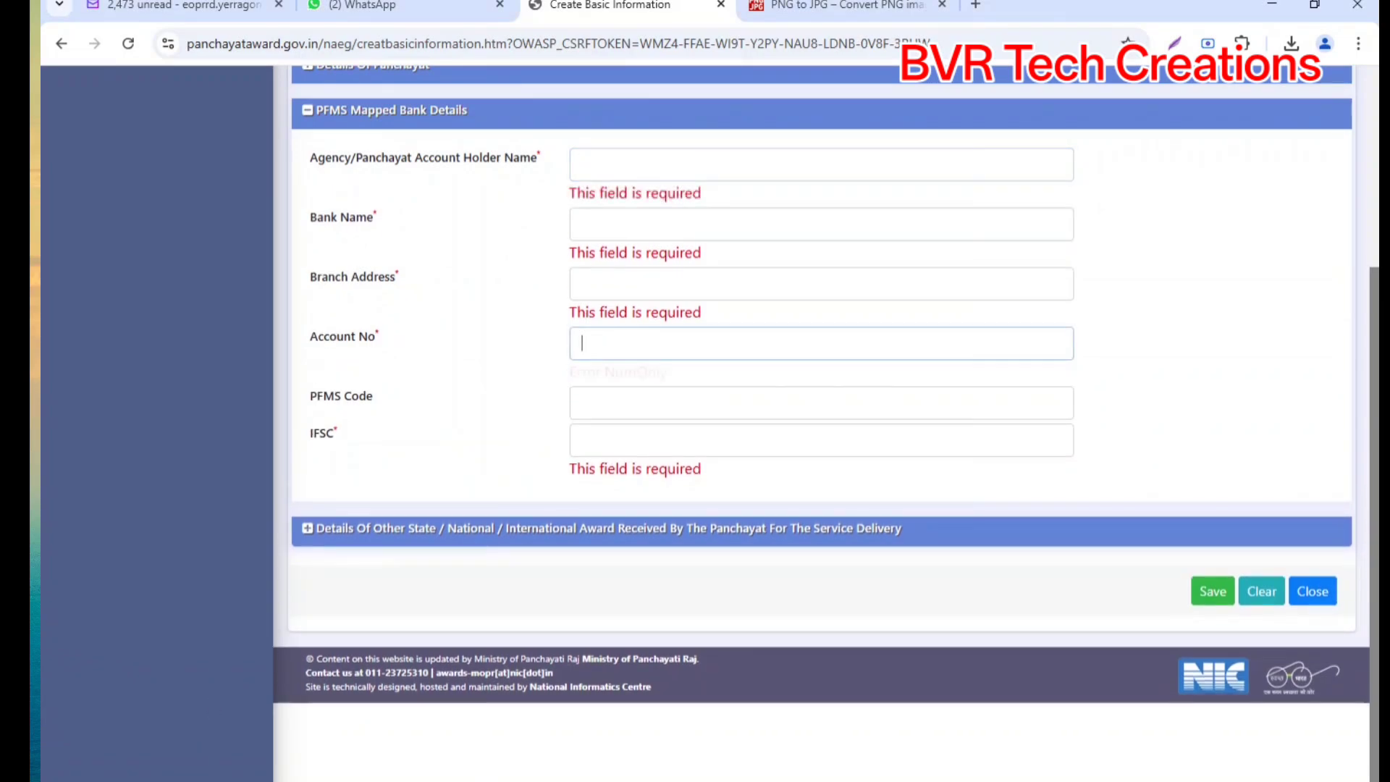
{"action": "left_click", "coordinate": [612, 439]}
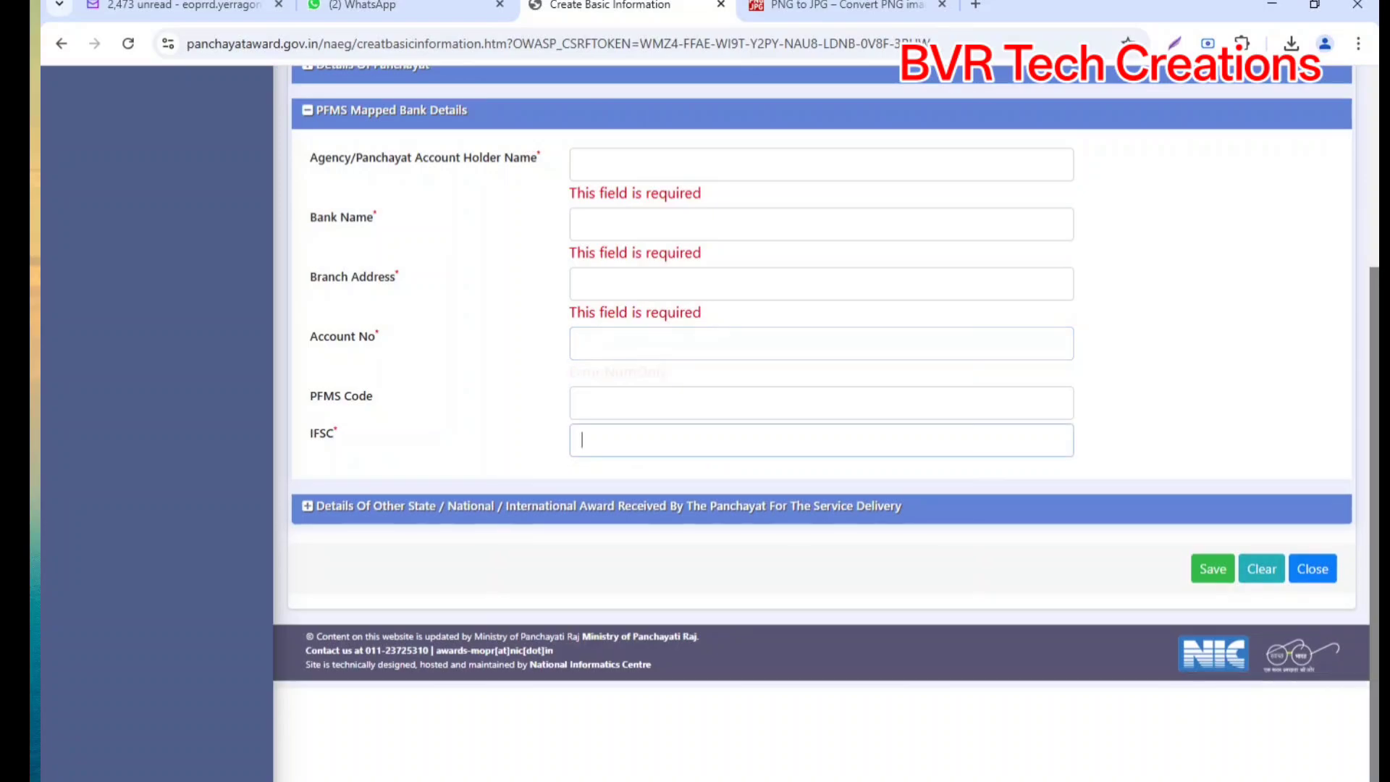
{"action": "left_click", "coordinate": [612, 402]}
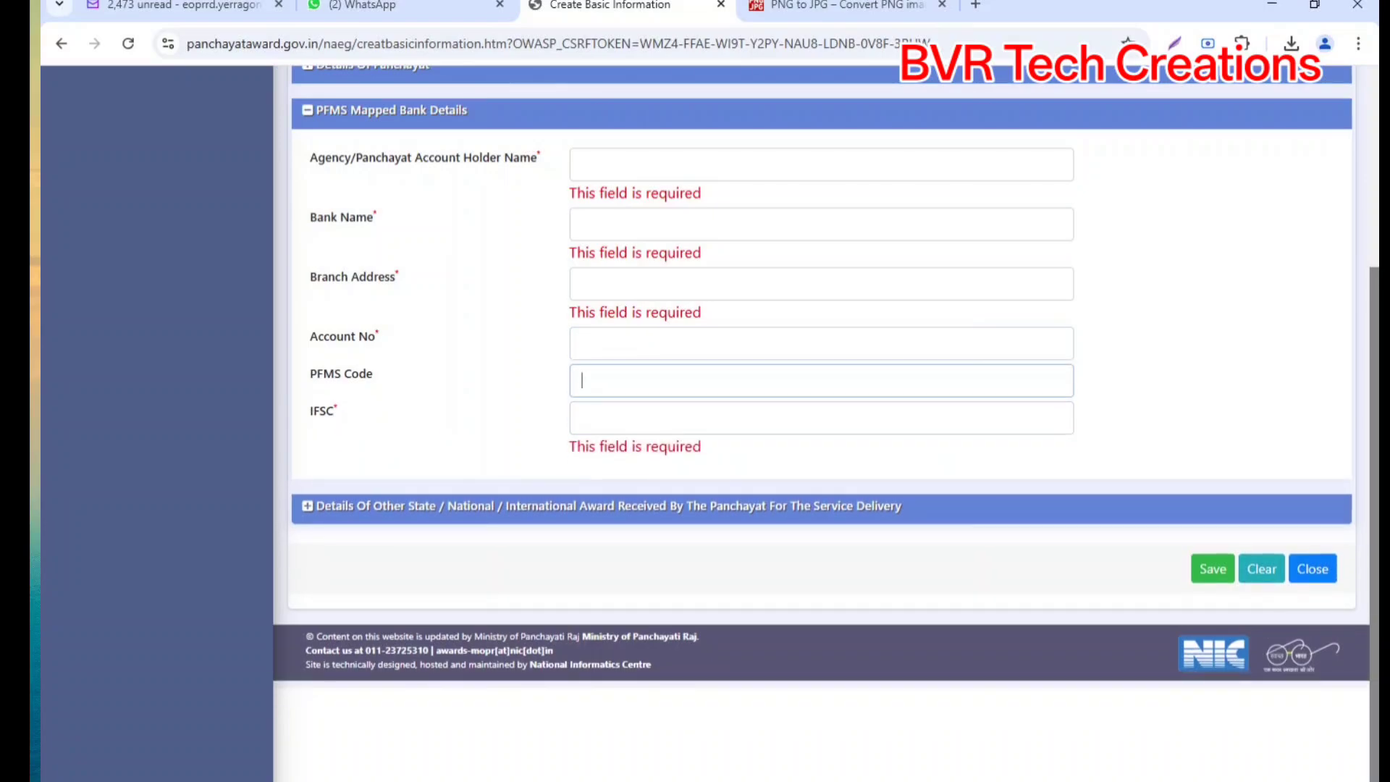
{"action": "left_click", "coordinate": [612, 343]}
{"action": "left_click", "coordinate": [612, 165]}
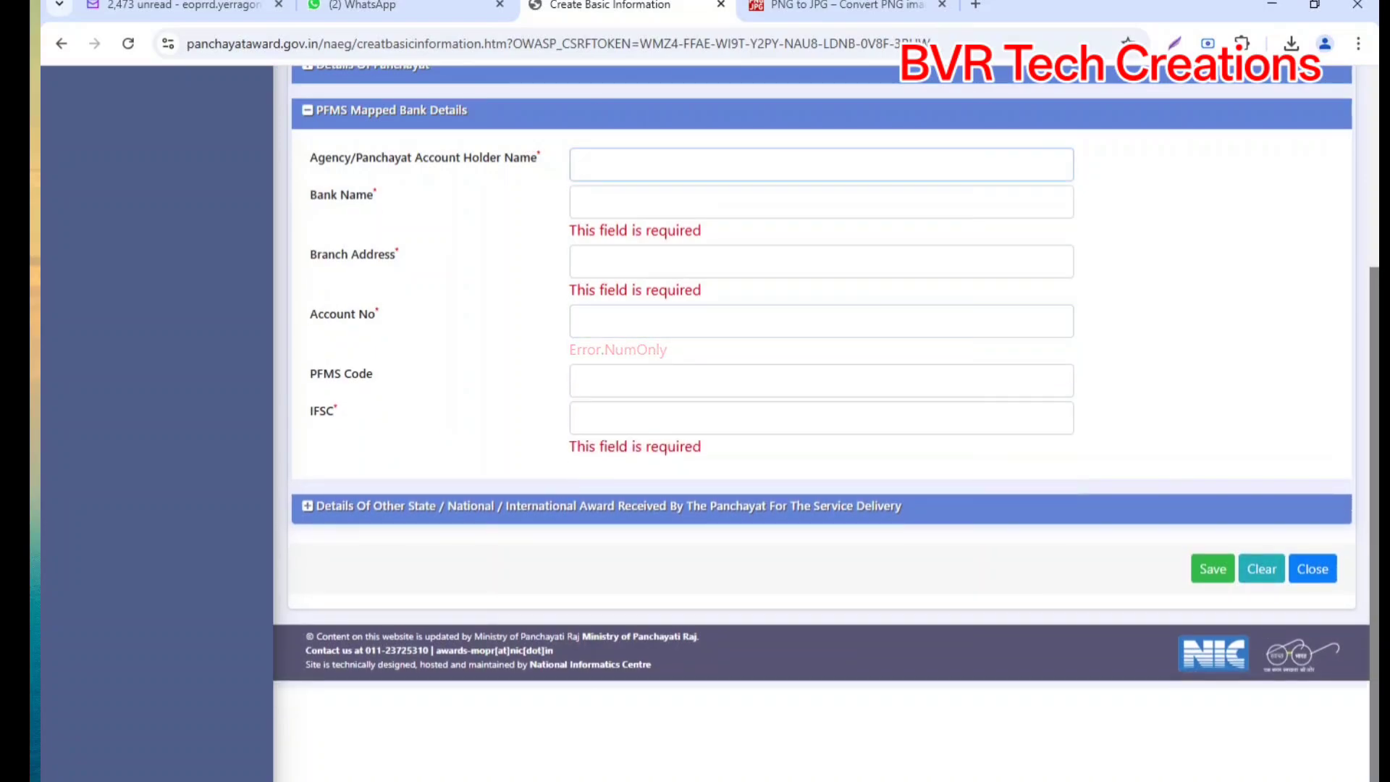
{"action": "key", "text": "alt+Tab"}
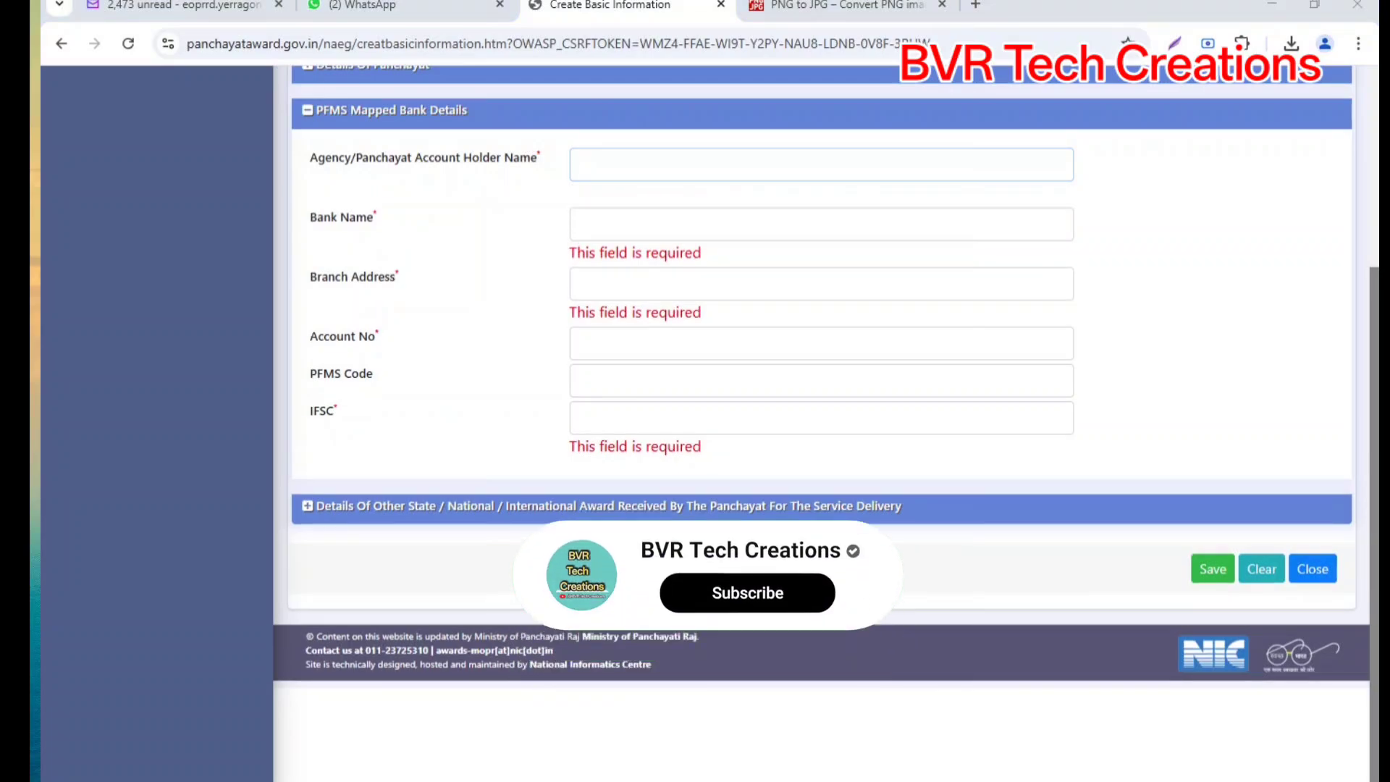
{"action": "key", "text": "alt+Tab"}
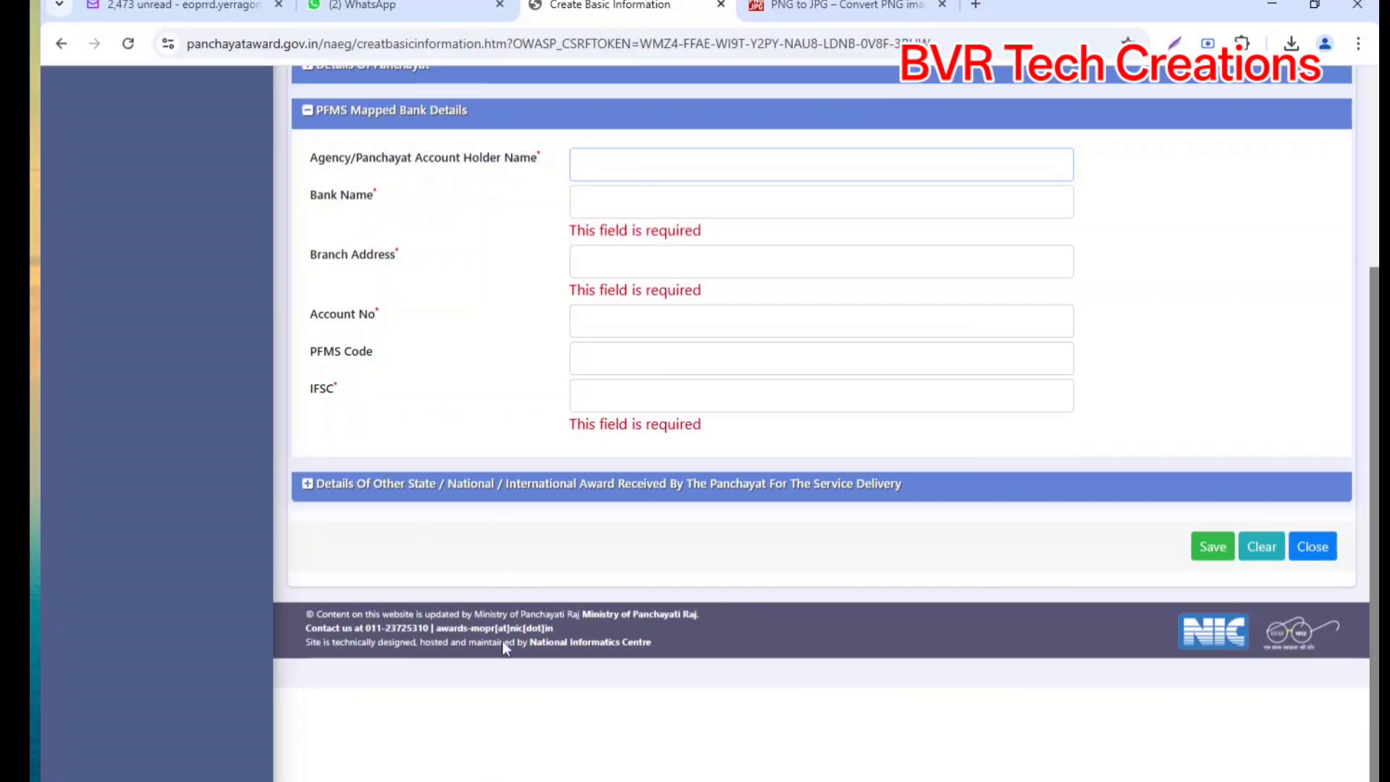
{"action": "key", "text": "alt+Tab"}
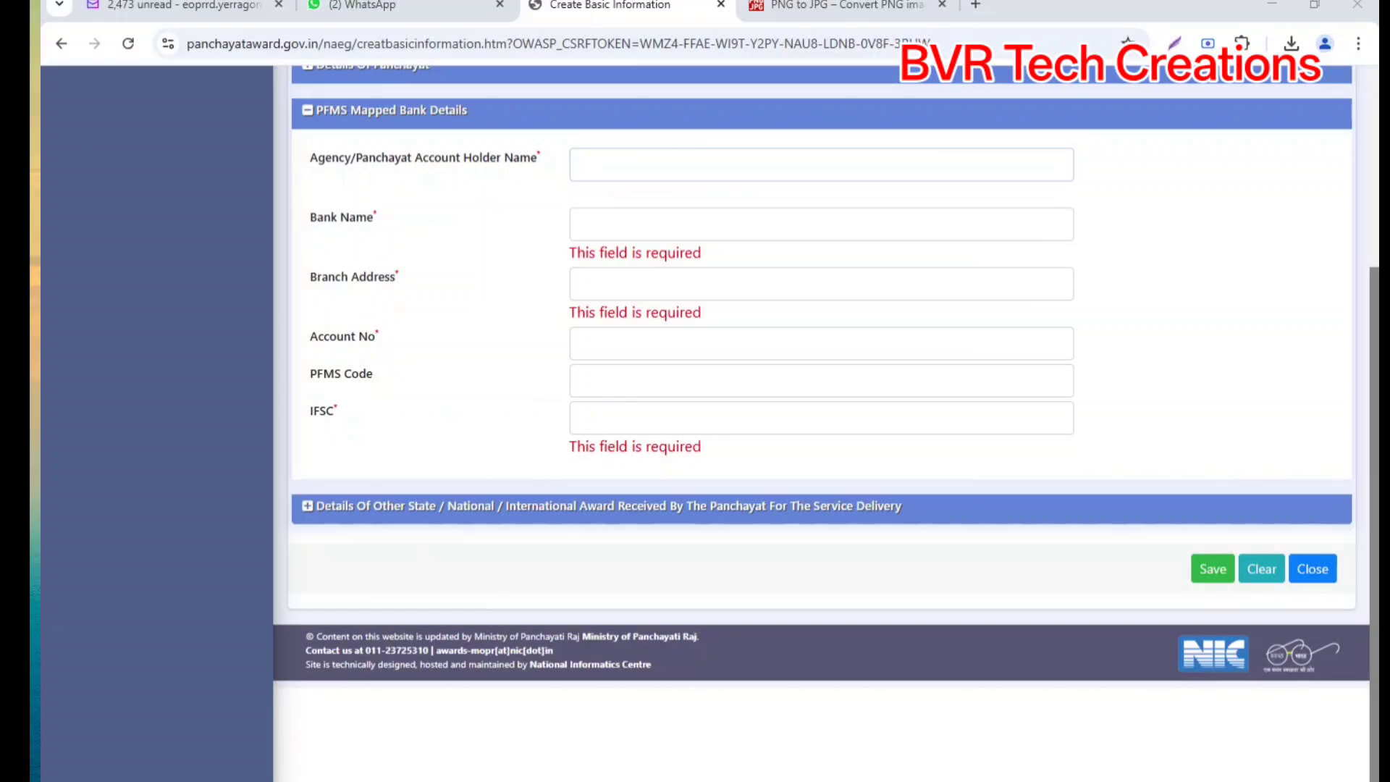
{"action": "left_click", "coordinate": [820, 164]}
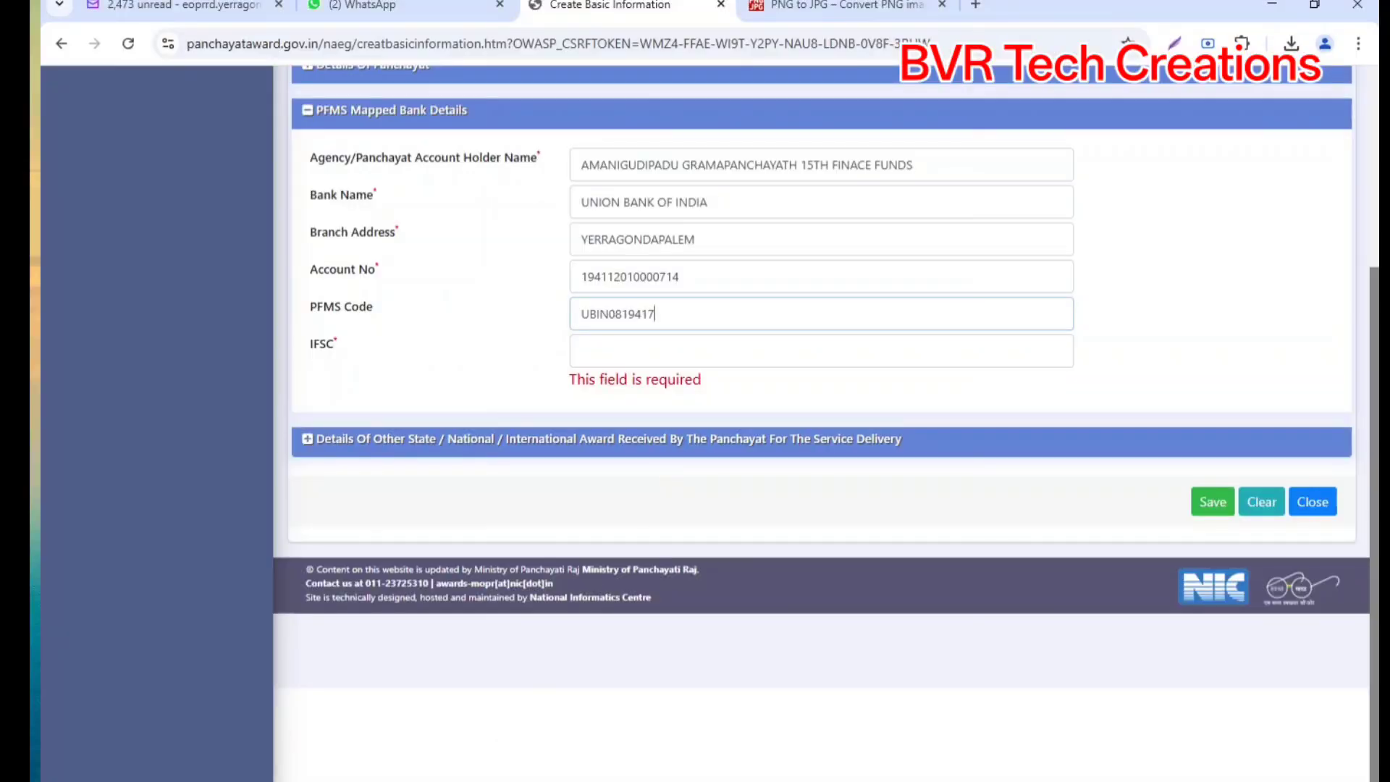
Step: Remove the code misplaced in PFMS Code and enter IFSC UBIN0819417
{"action": "left_click_drag", "start_coordinate": [656, 314], "coordinate": [543, 327]}
{"action": "key", "text": "BackSpace"}
{"action": "key", "text": "Tab"}
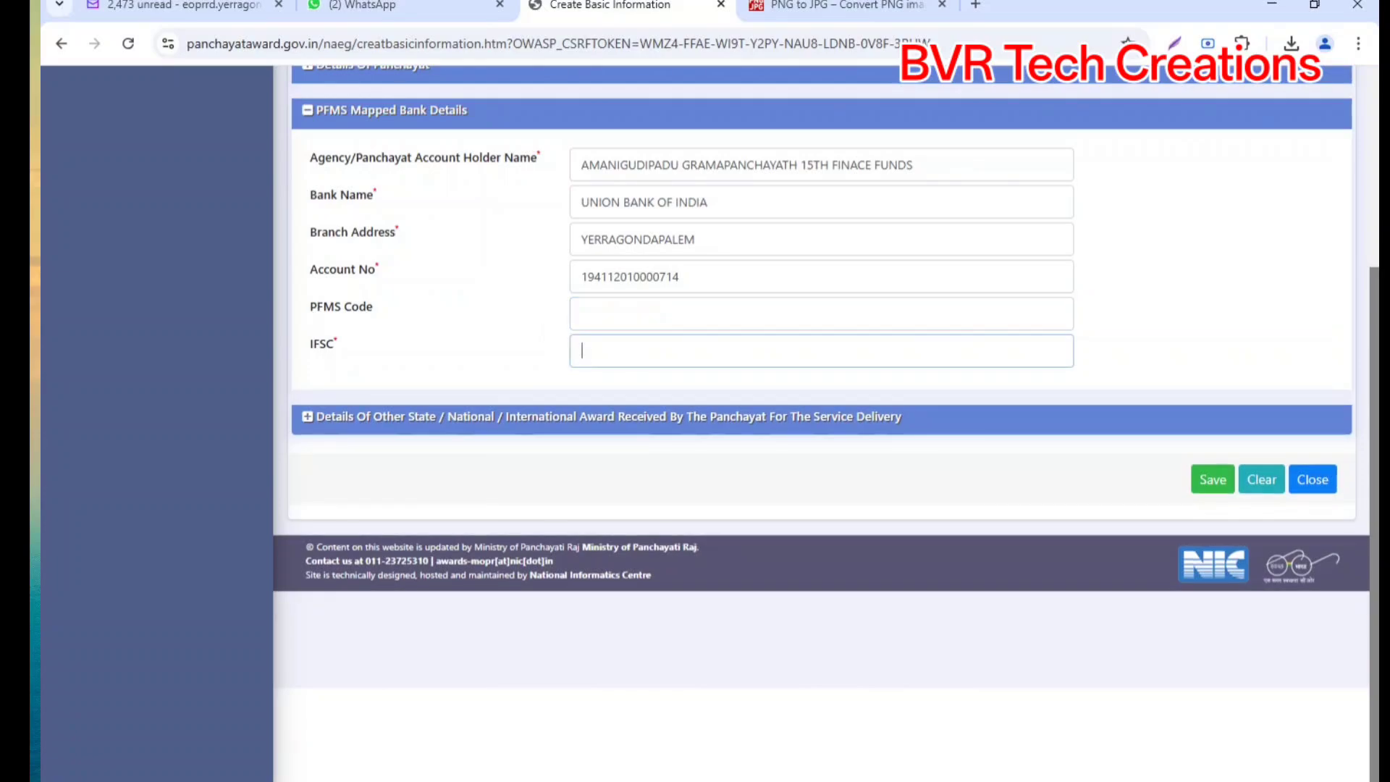
{"action": "type", "text": "UBIN08"}
{"action": "left_click", "coordinate": [518, 779]}
{"action": "left_click", "coordinate": [515, 779]}
{"action": "type", "text": "19417"}
Step: Answer NO for State, National and International Award in the awards section
{"action": "left_click", "coordinate": [316, 422]}
{"action": "left_click", "coordinate": [601, 209]}
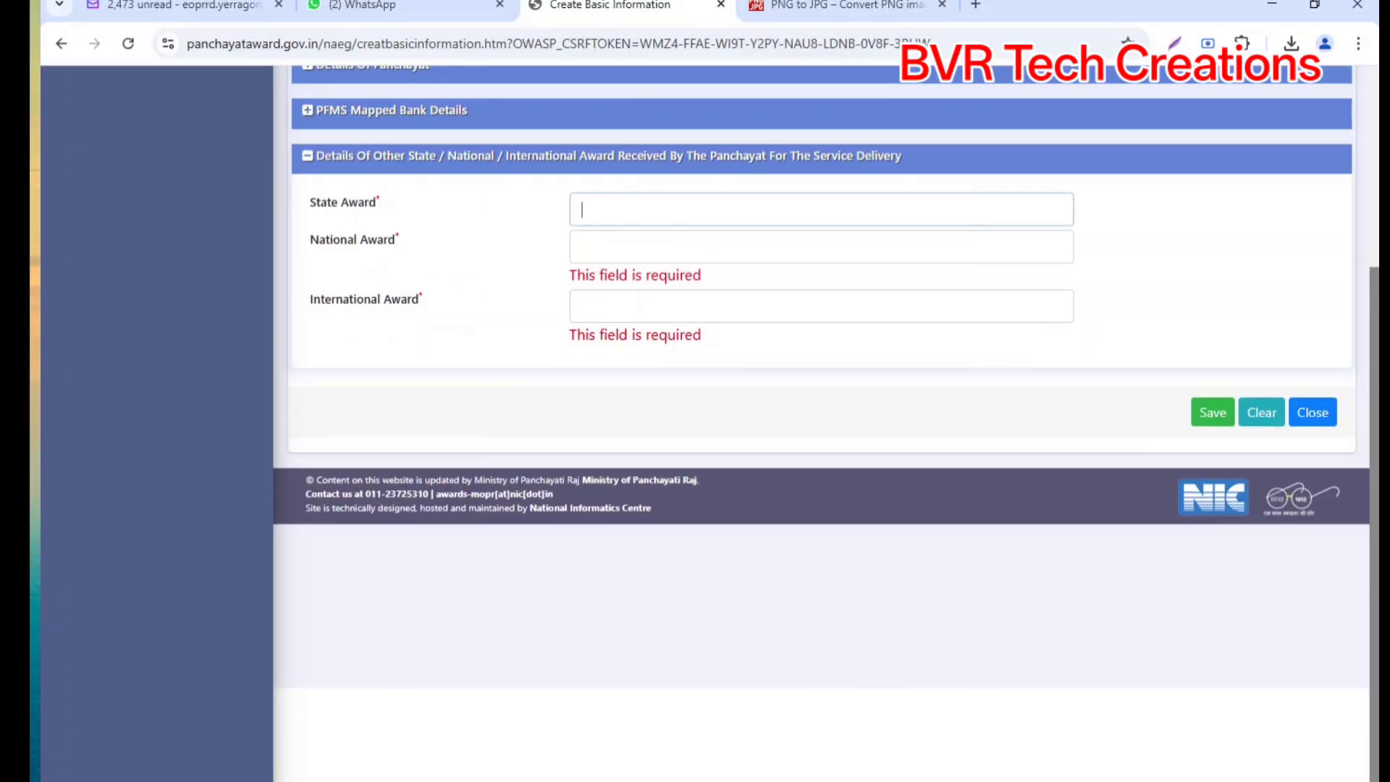
{"action": "type", "text": "NO"}
{"action": "key", "text": "Tab"}
{"action": "type", "text": "NO"}
{"action": "key", "text": "Tab"}
{"action": "type", "text": "NO"}
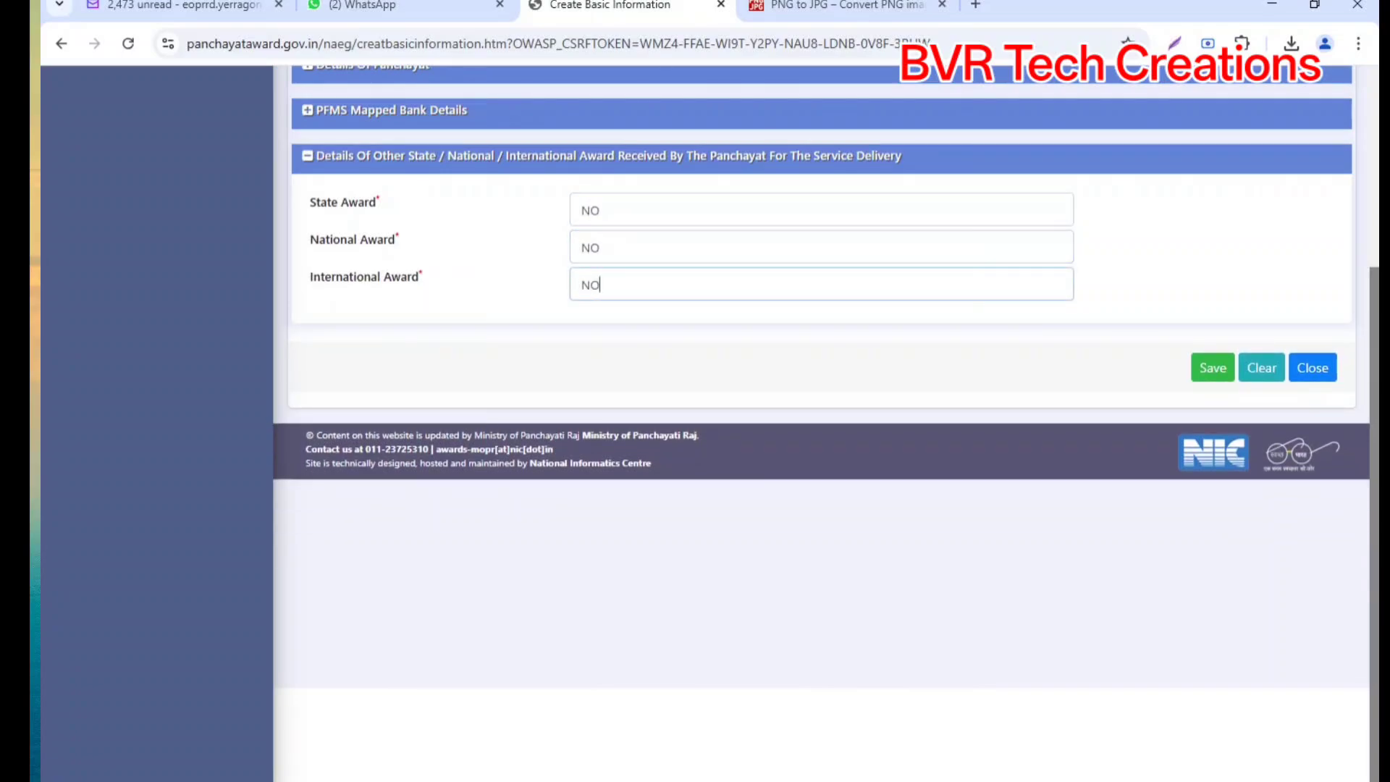
Step: Review the sarpanch, panchayat, PFMS bank and awards sections, then save the basic information
{"action": "scroll", "coordinate": [371, 289], "scroll_direction": "up", "scroll_amount": 4}
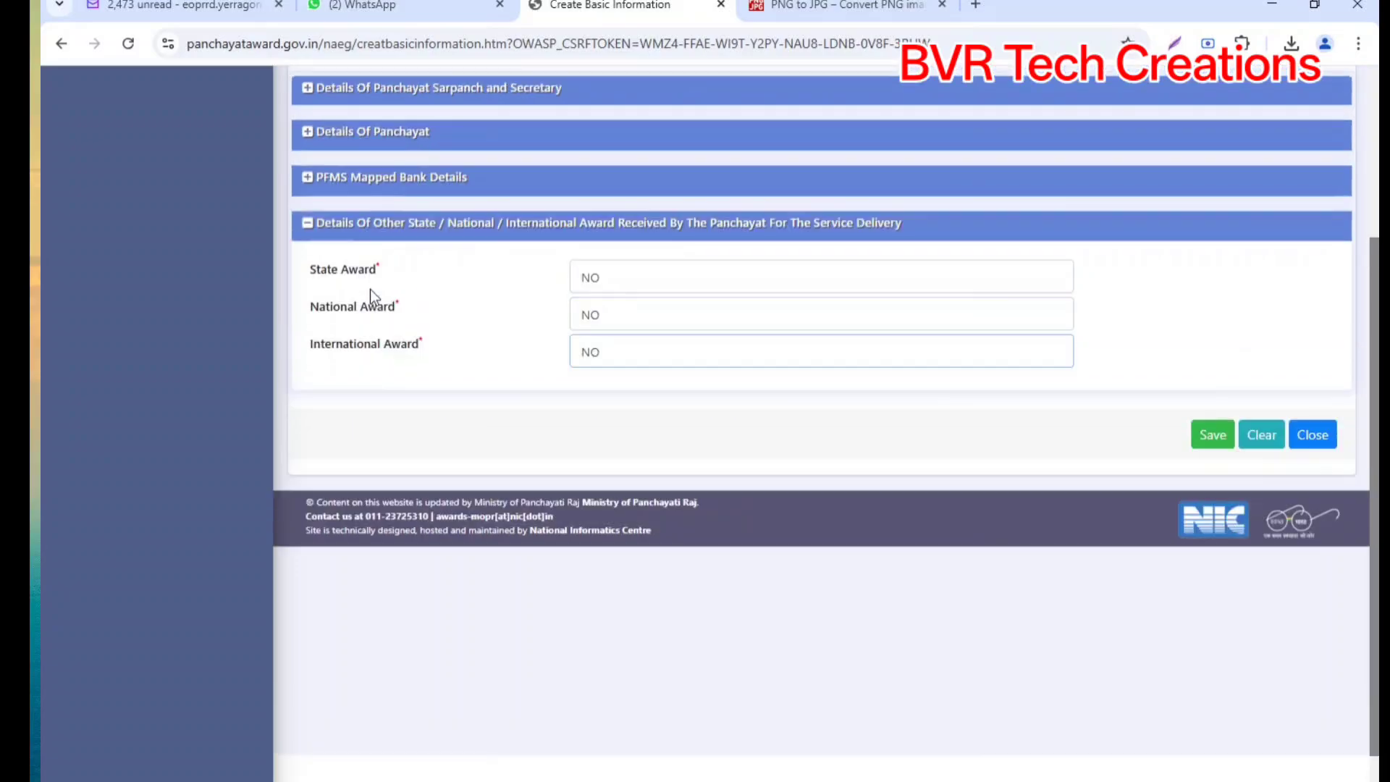
{"action": "left_click", "coordinate": [341, 304]}
{"action": "scroll", "coordinate": [710, 406], "scroll_direction": "down", "scroll_amount": 6}
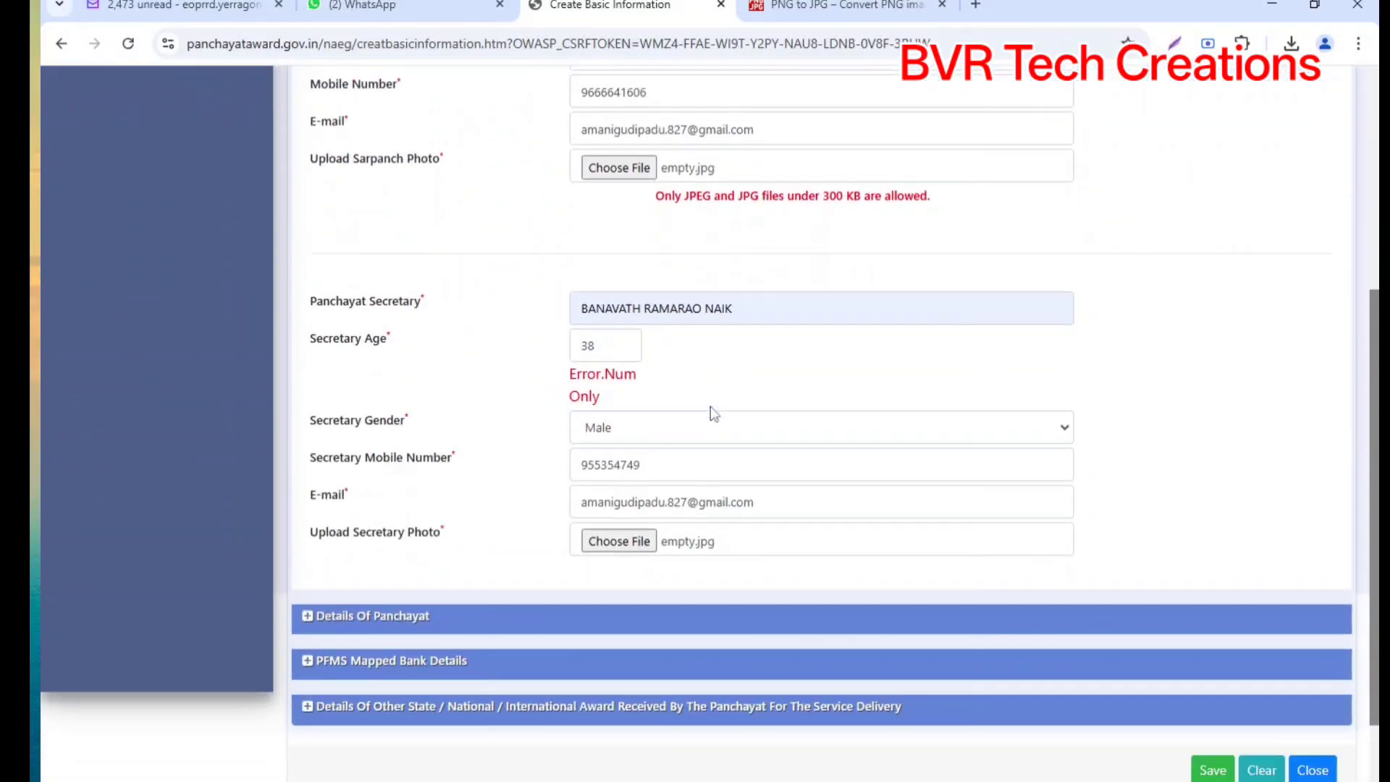
{"action": "left_click", "coordinate": [310, 533]}
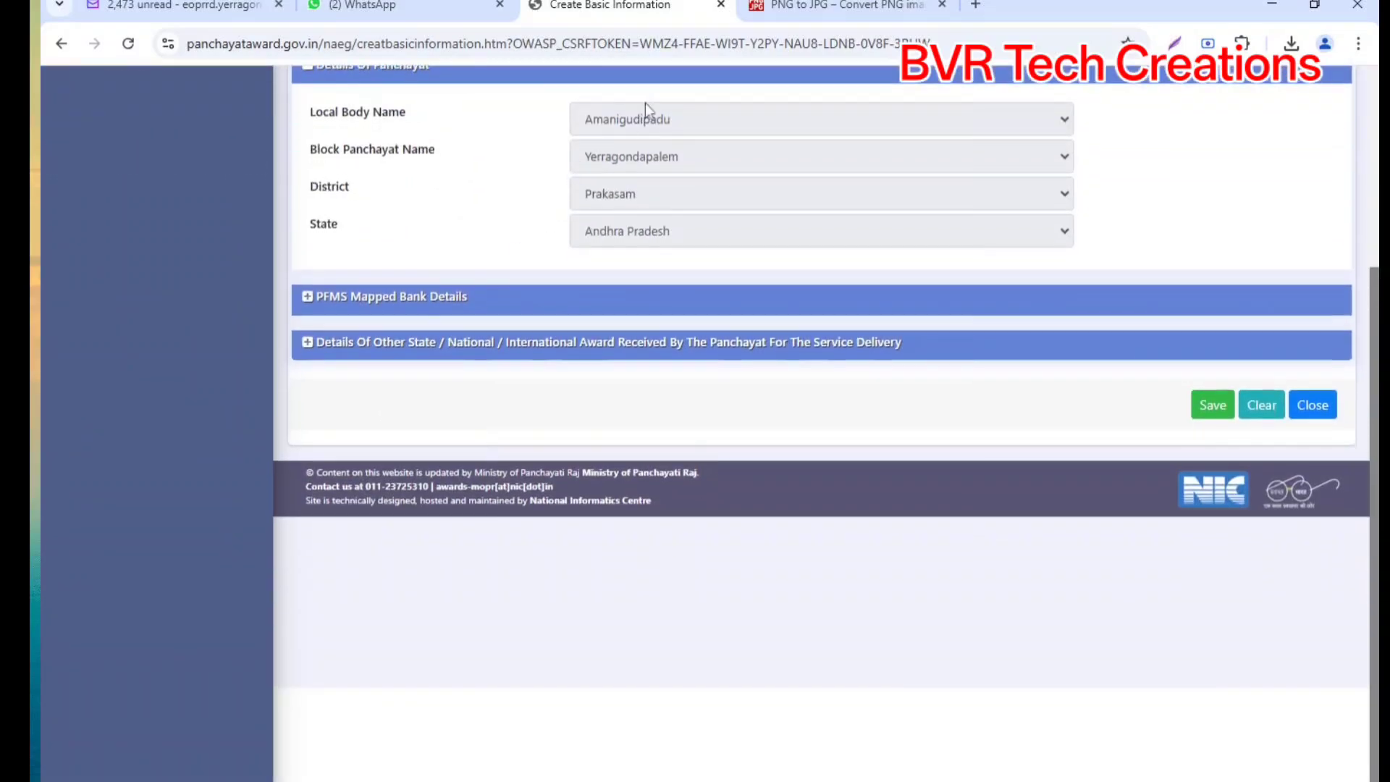
{"action": "left_click", "coordinate": [329, 304]}
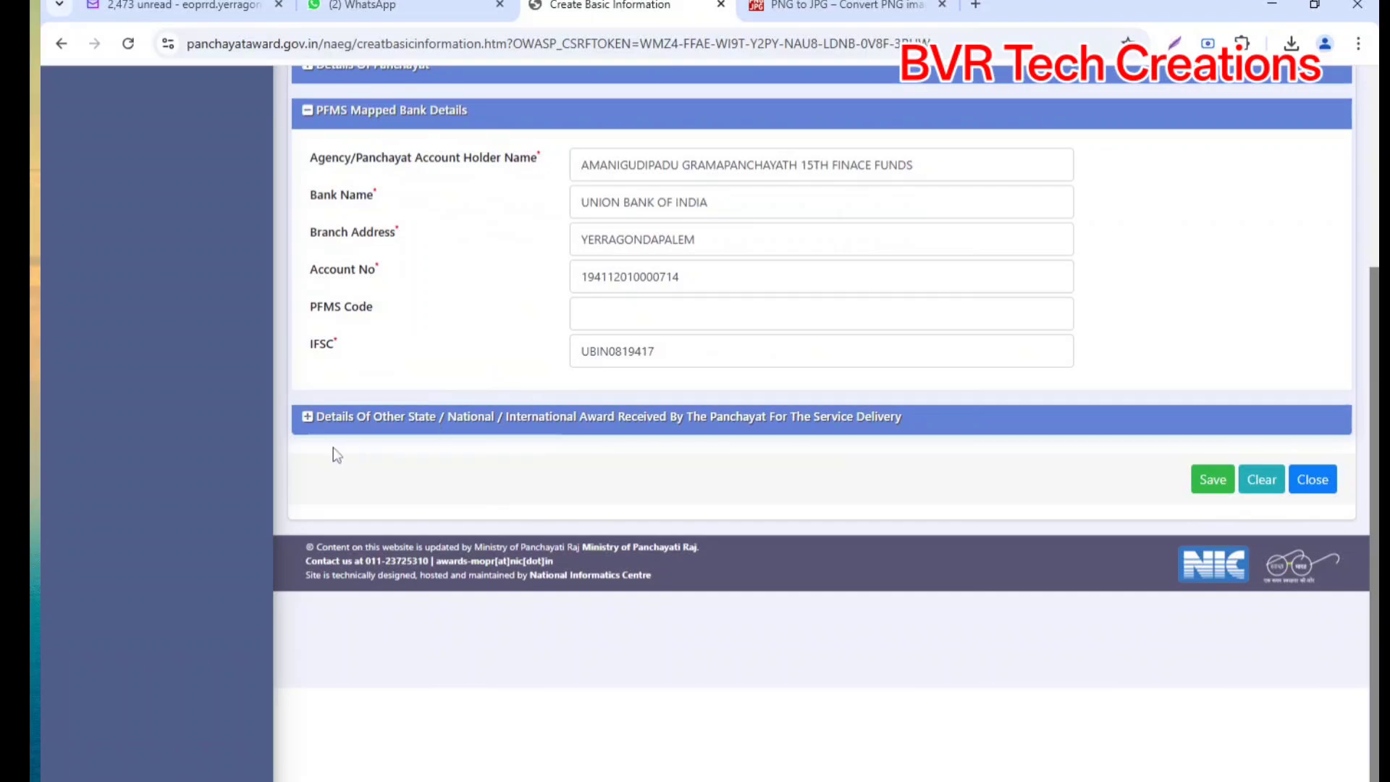
{"action": "left_click", "coordinate": [319, 426]}
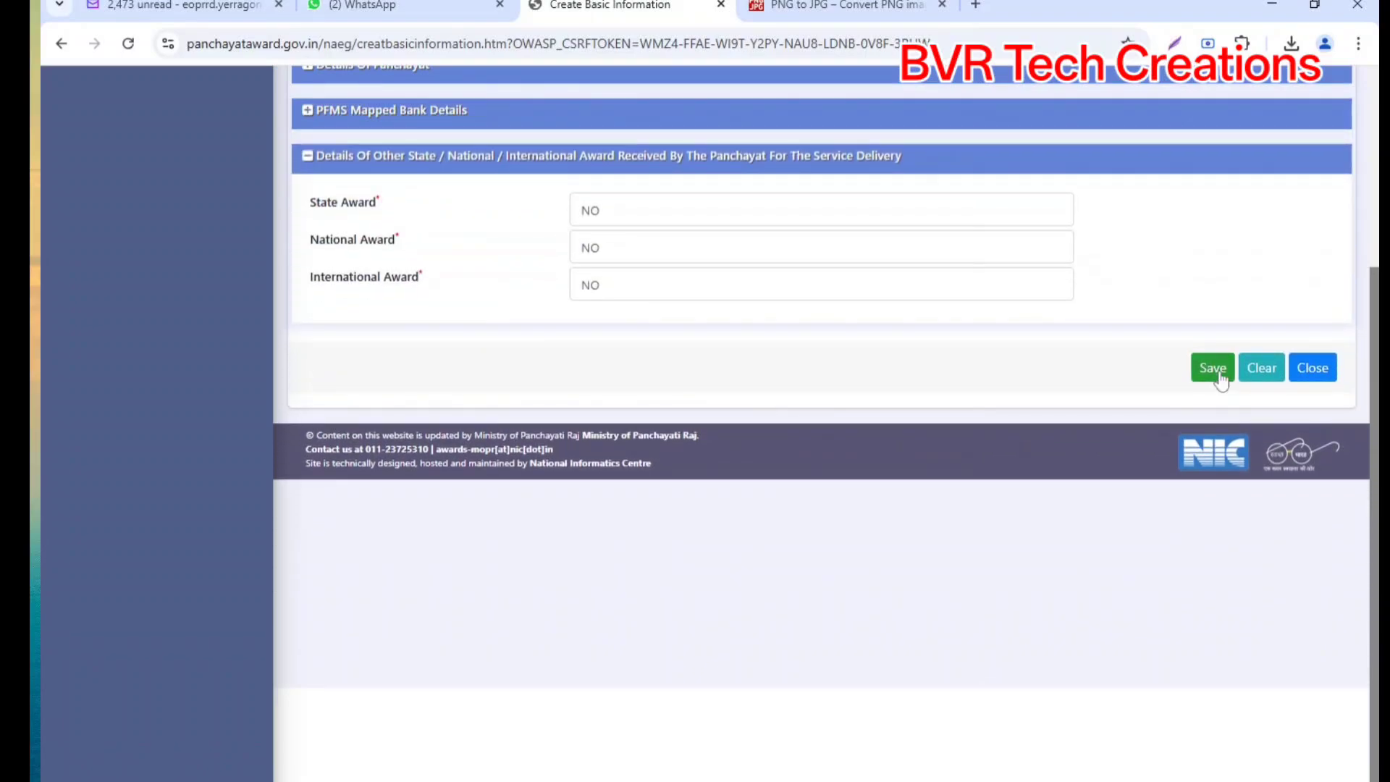
{"action": "left_click", "coordinate": [1220, 375]}
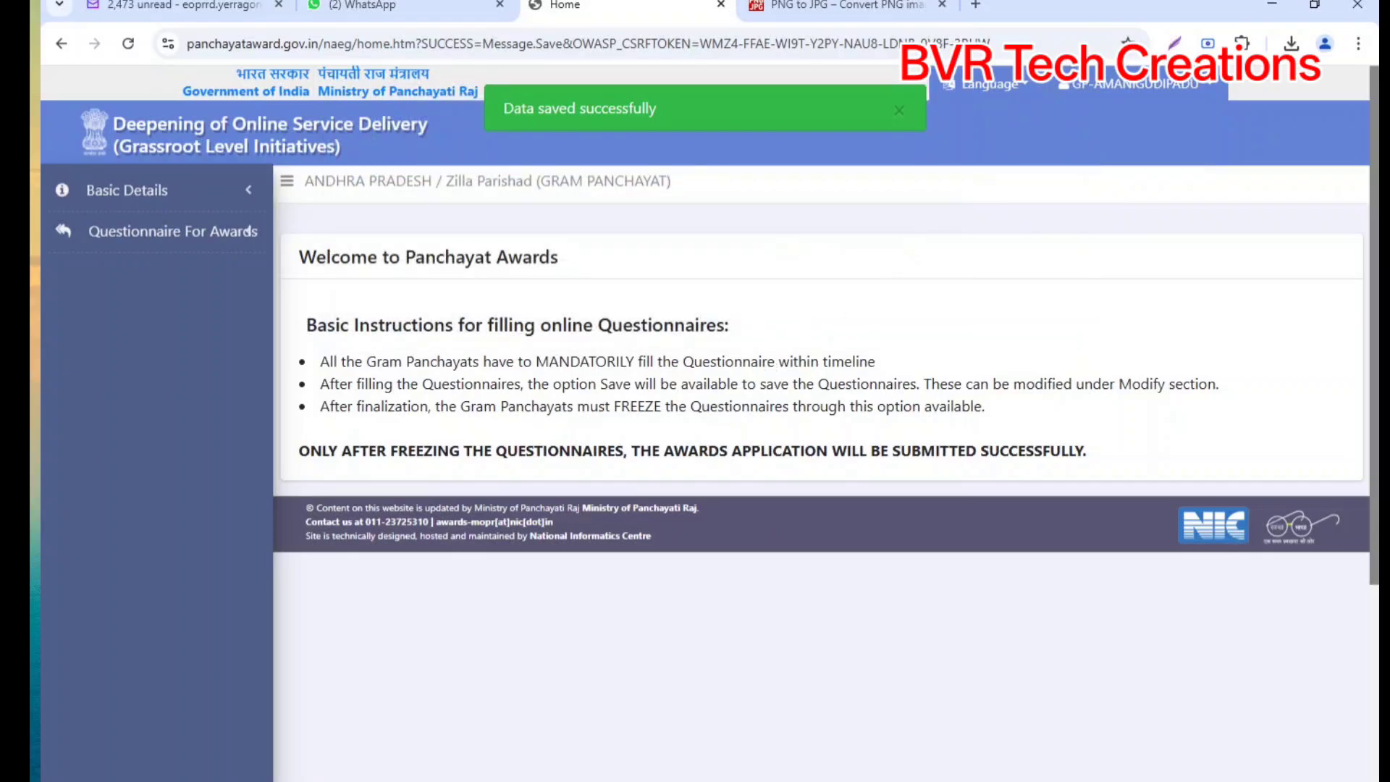
Step: Check the saved record under Basic Details > Manage, then go to Questionnaire For Awards > Add
{"action": "left_click", "coordinate": [175, 190]}
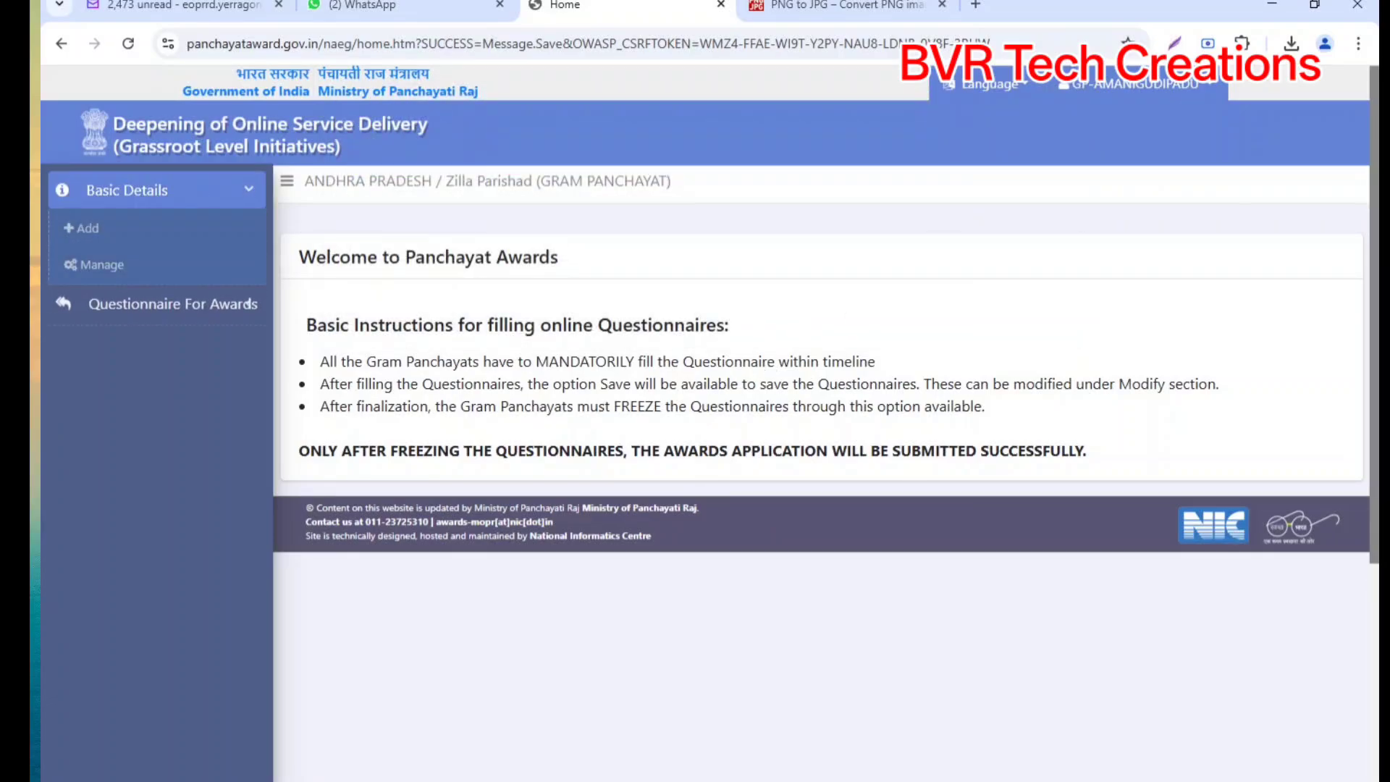
{"action": "left_click", "coordinate": [103, 266]}
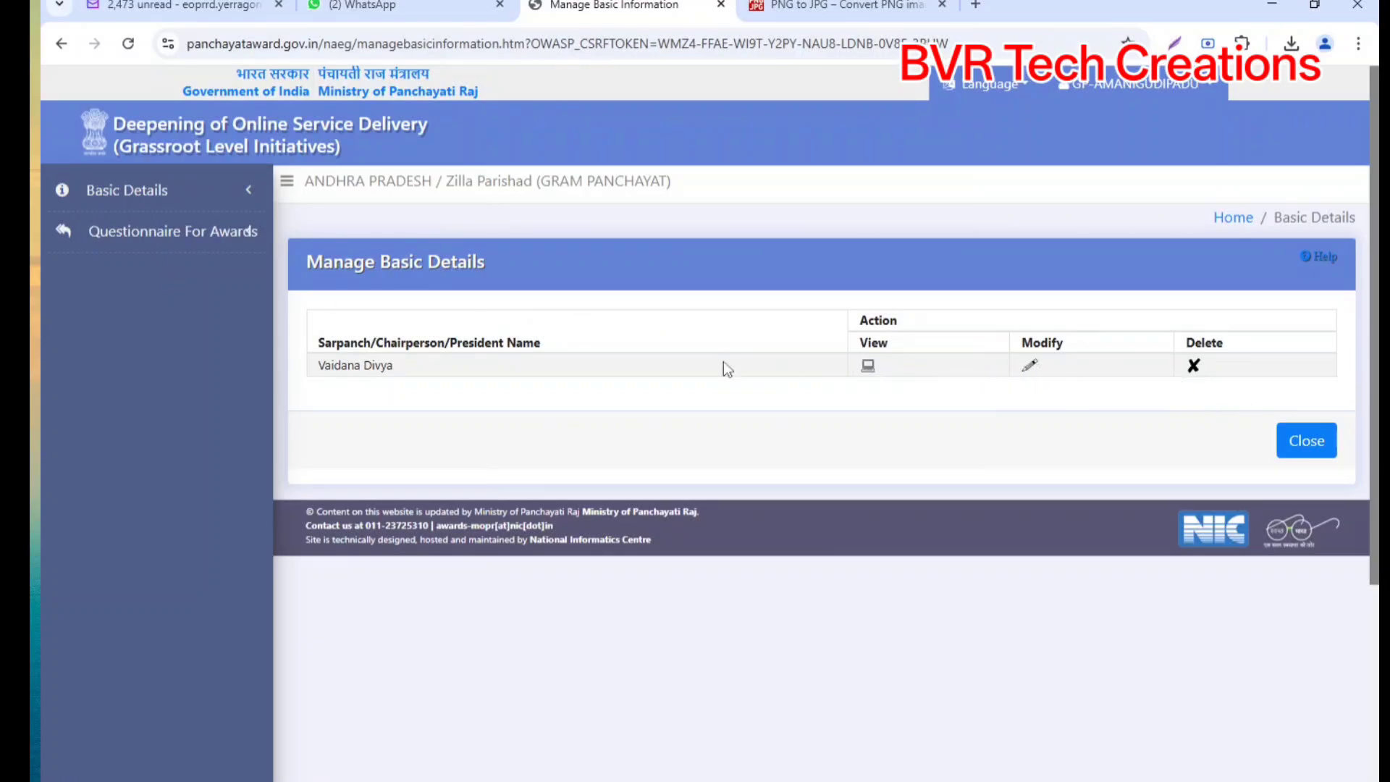
{"action": "left_click", "coordinate": [159, 232]}
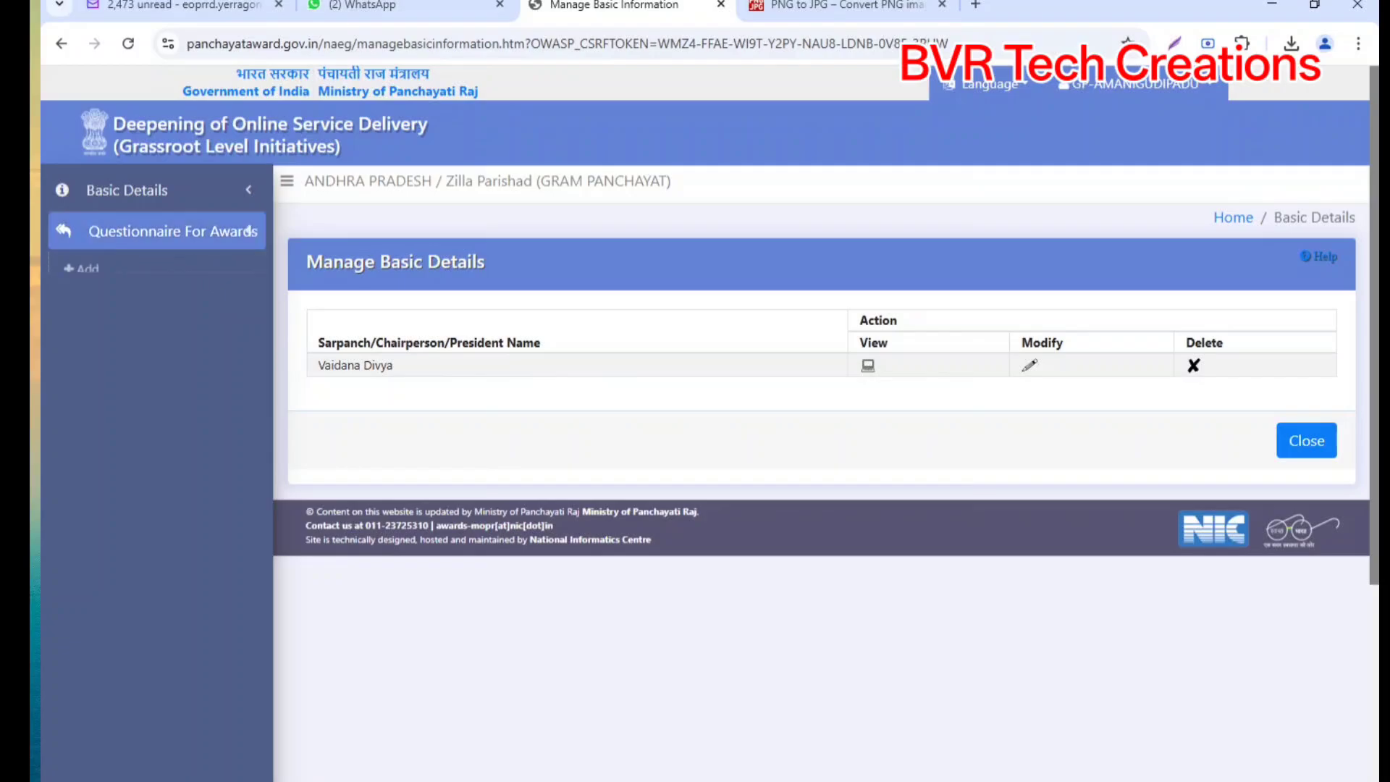
{"action": "left_click", "coordinate": [90, 270]}
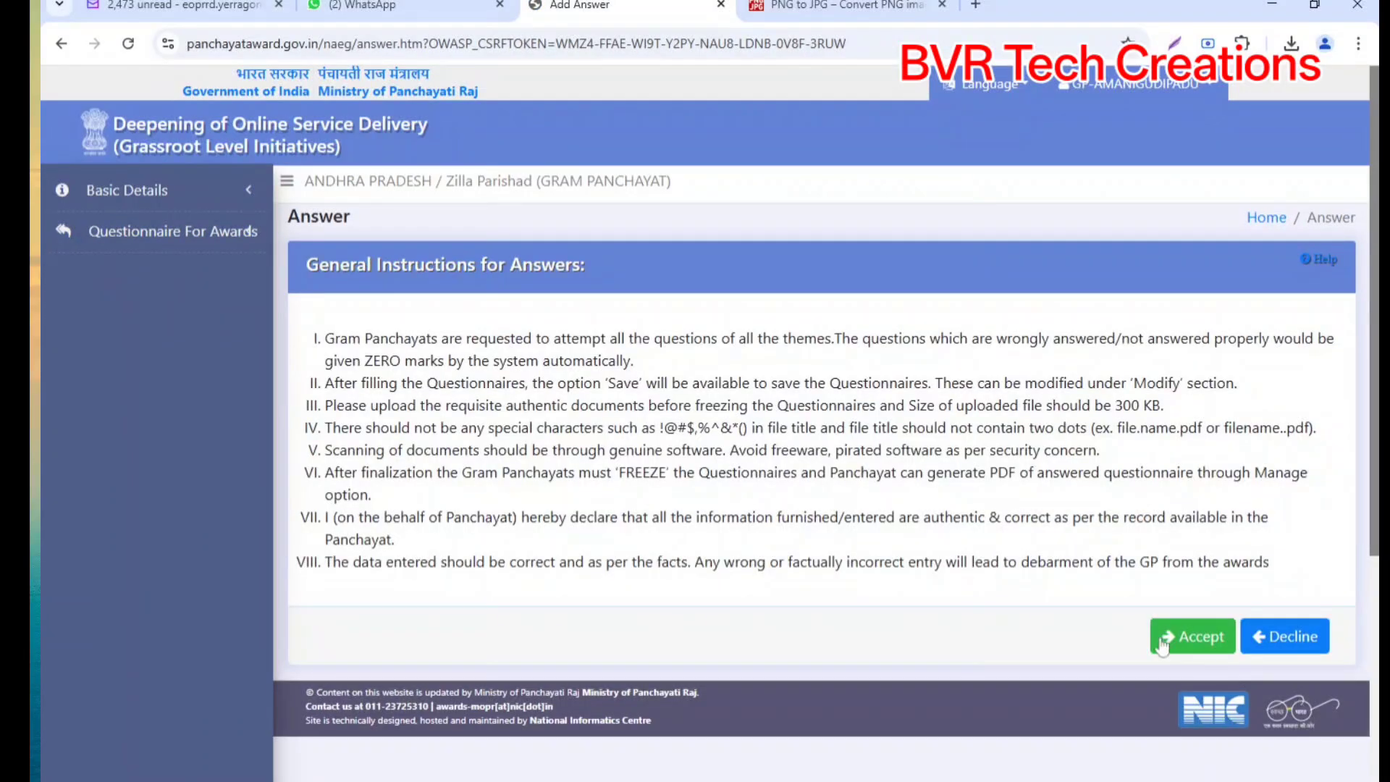
Step: Try the Poverty free and Healthy Panchayat awards, dismissing each 'not published' warning
{"action": "left_click", "coordinate": [1193, 639]}
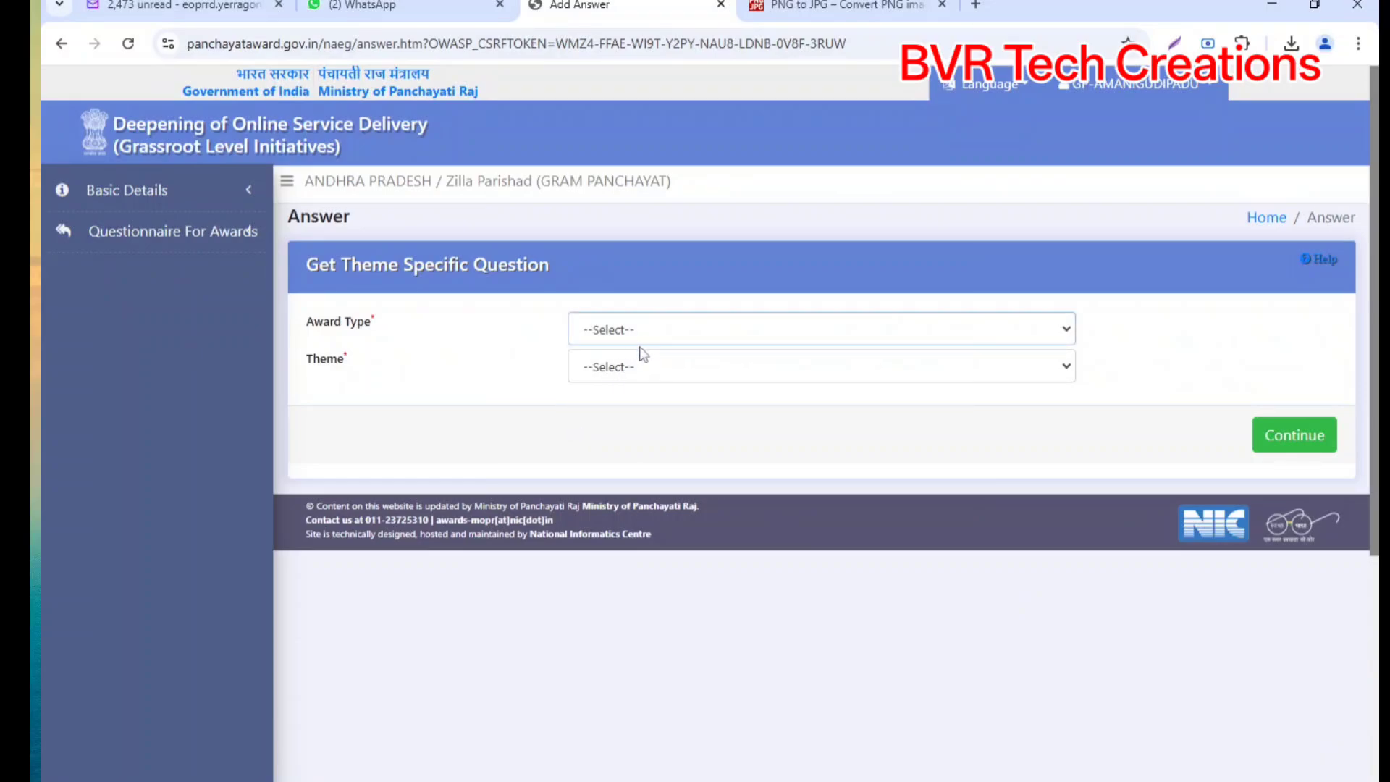
{"action": "left_click", "coordinate": [639, 376]}
{"action": "left_click", "coordinate": [628, 368]}
{"action": "left_click", "coordinate": [595, 414]}
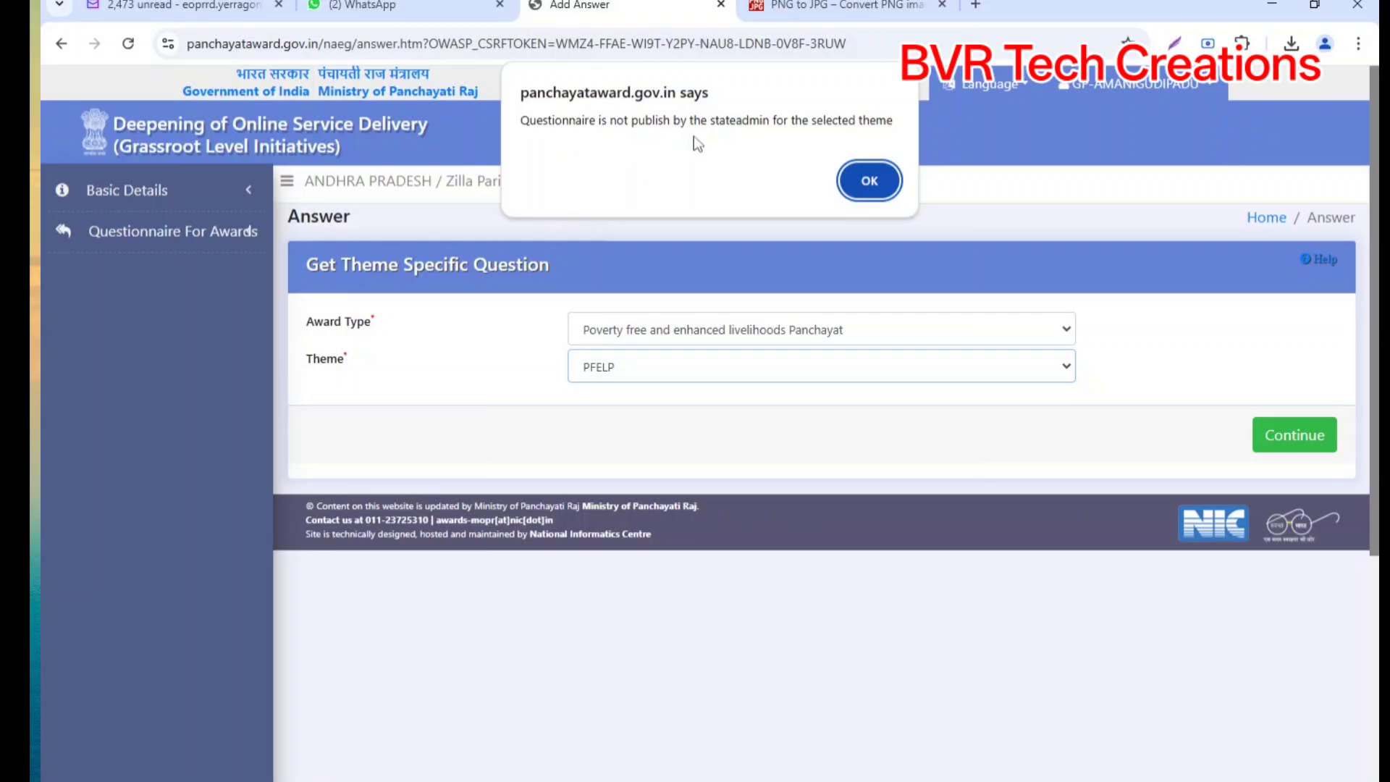
{"action": "left_click", "coordinate": [869, 180]}
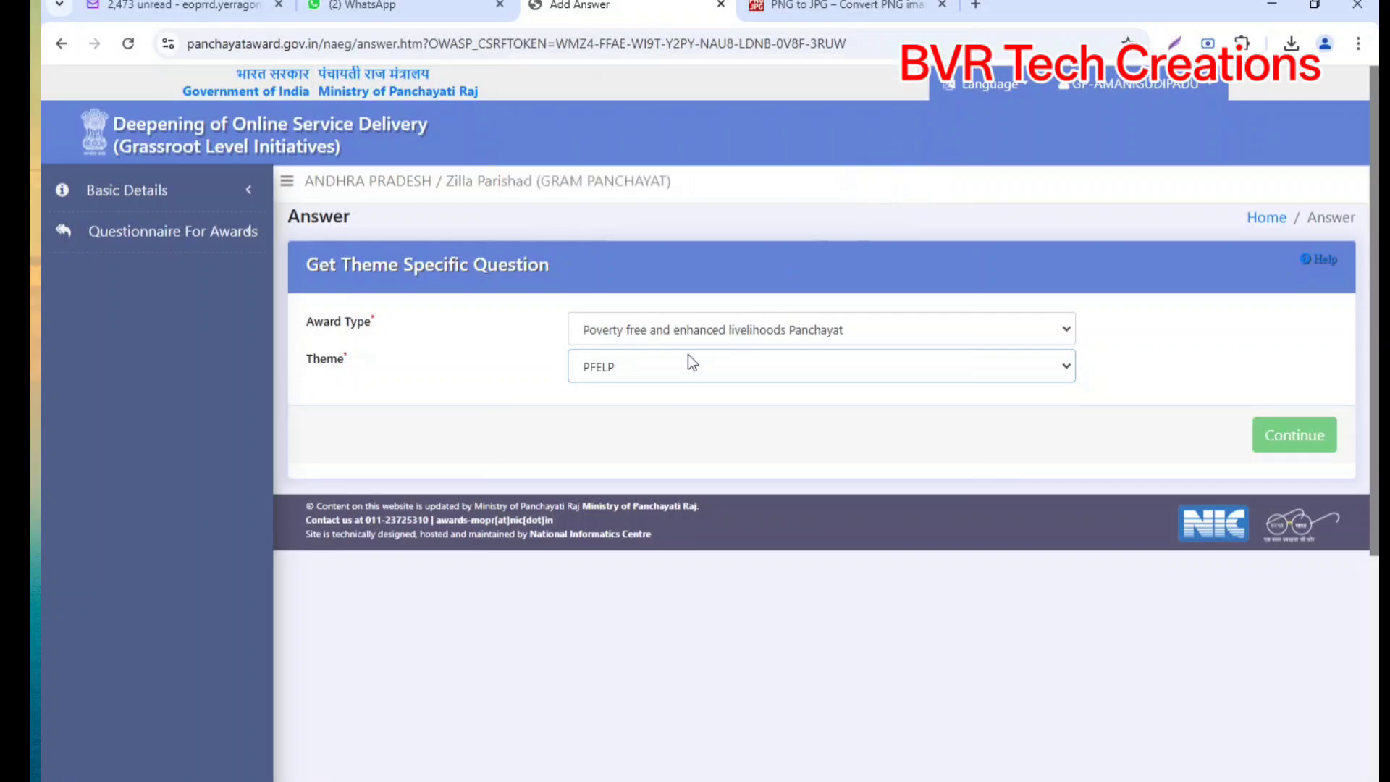
{"action": "left_click", "coordinate": [624, 383]}
{"action": "left_click", "coordinate": [621, 371]}
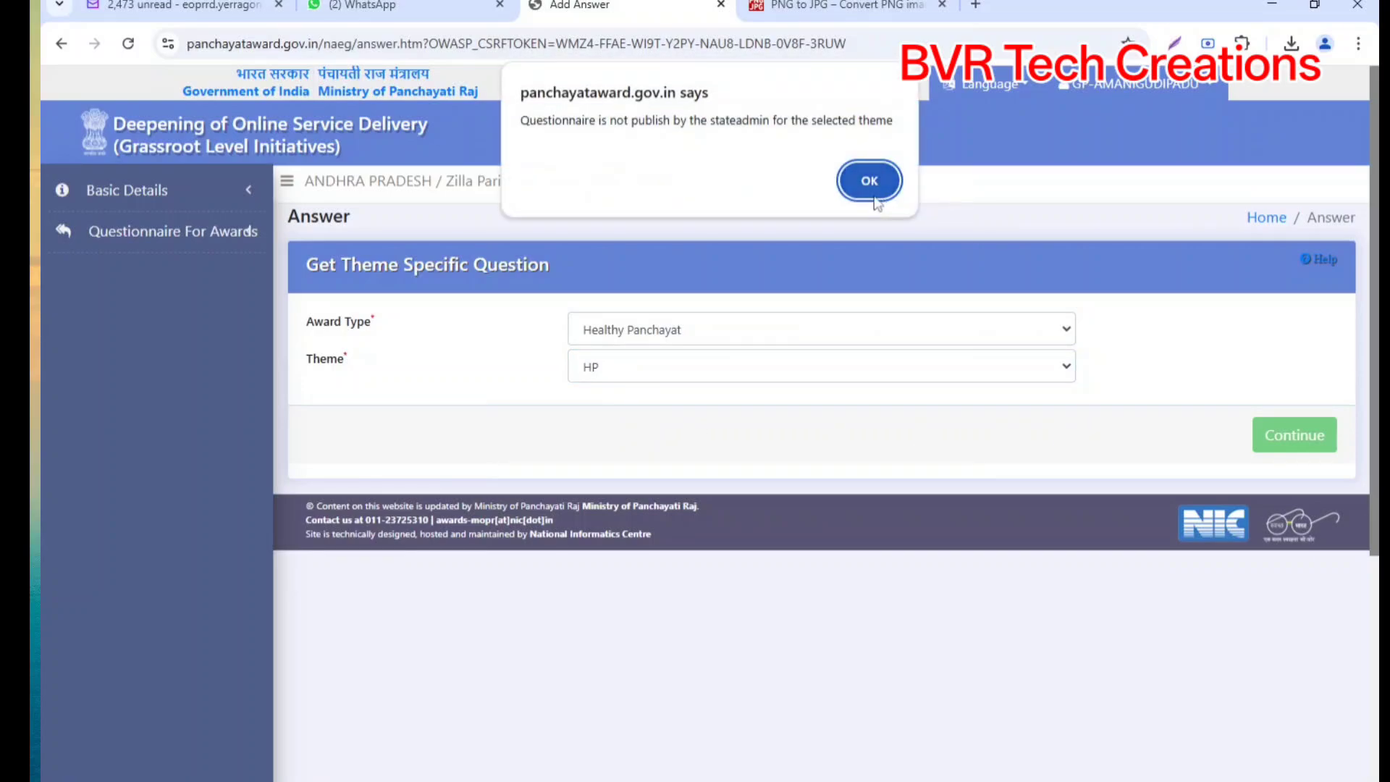
{"action": "left_click", "coordinate": [875, 188]}
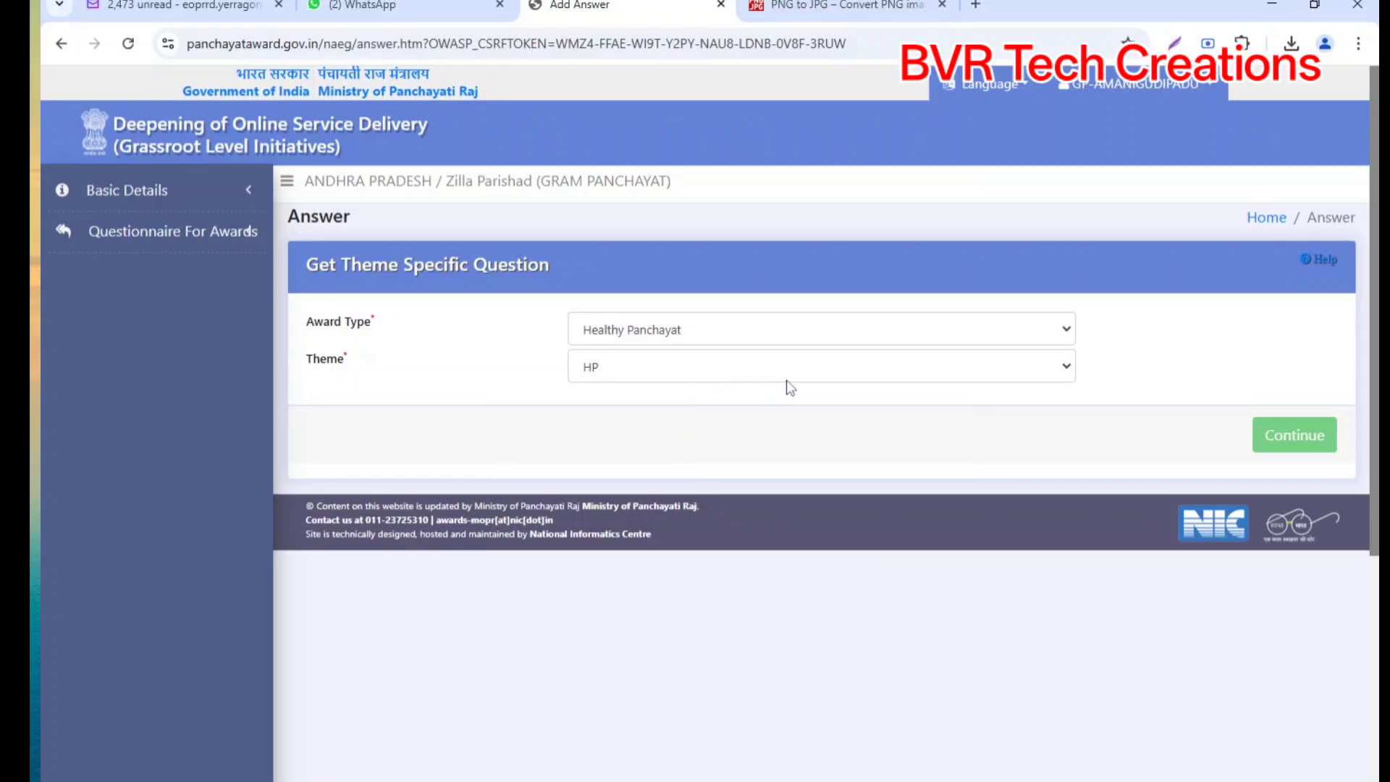
Step: Select DARPG Award with theme Grassroot Level Initiatives For Deepening Service Delivery and continue
{"action": "left_click", "coordinate": [252, 231]}
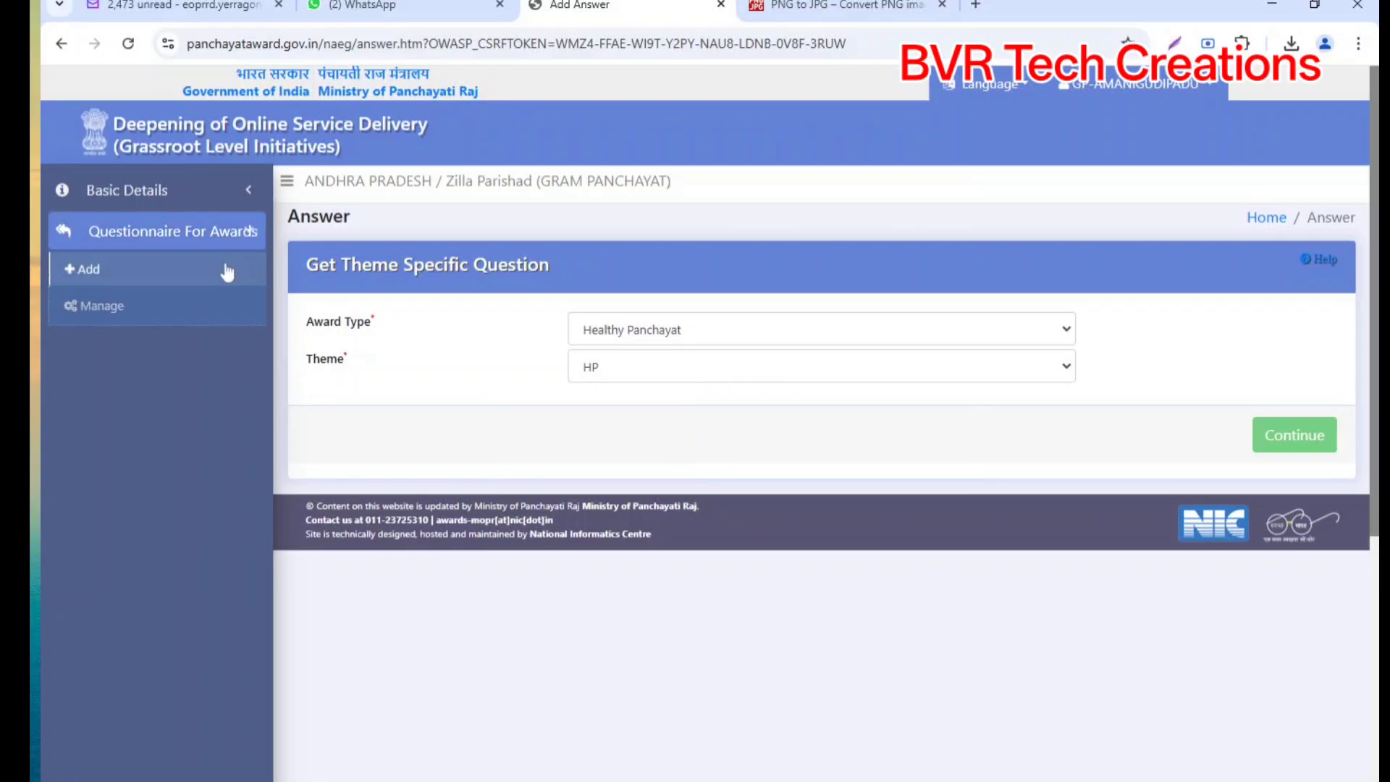
{"action": "left_click", "coordinate": [640, 556]}
{"action": "left_click", "coordinate": [633, 370]}
{"action": "left_click", "coordinate": [635, 421]}
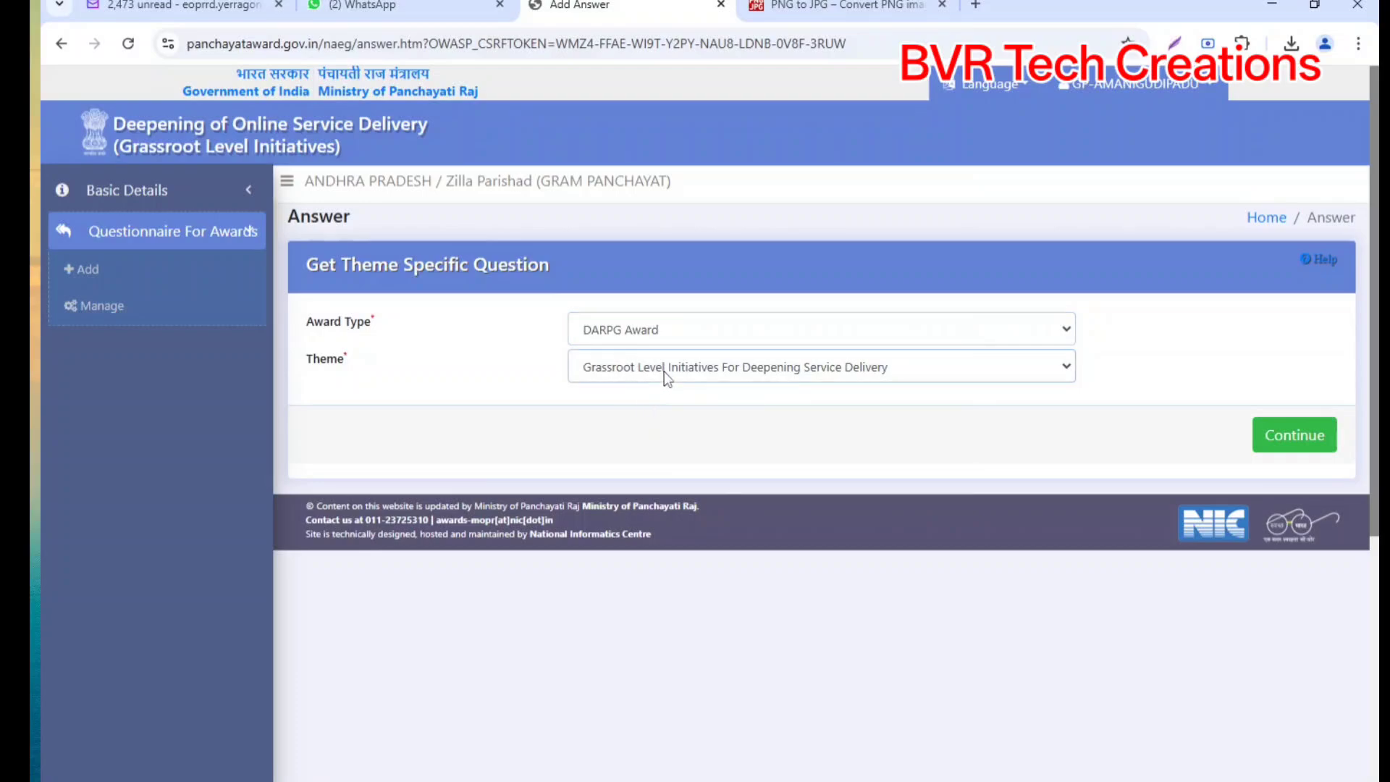
{"action": "left_click", "coordinate": [1313, 438]}
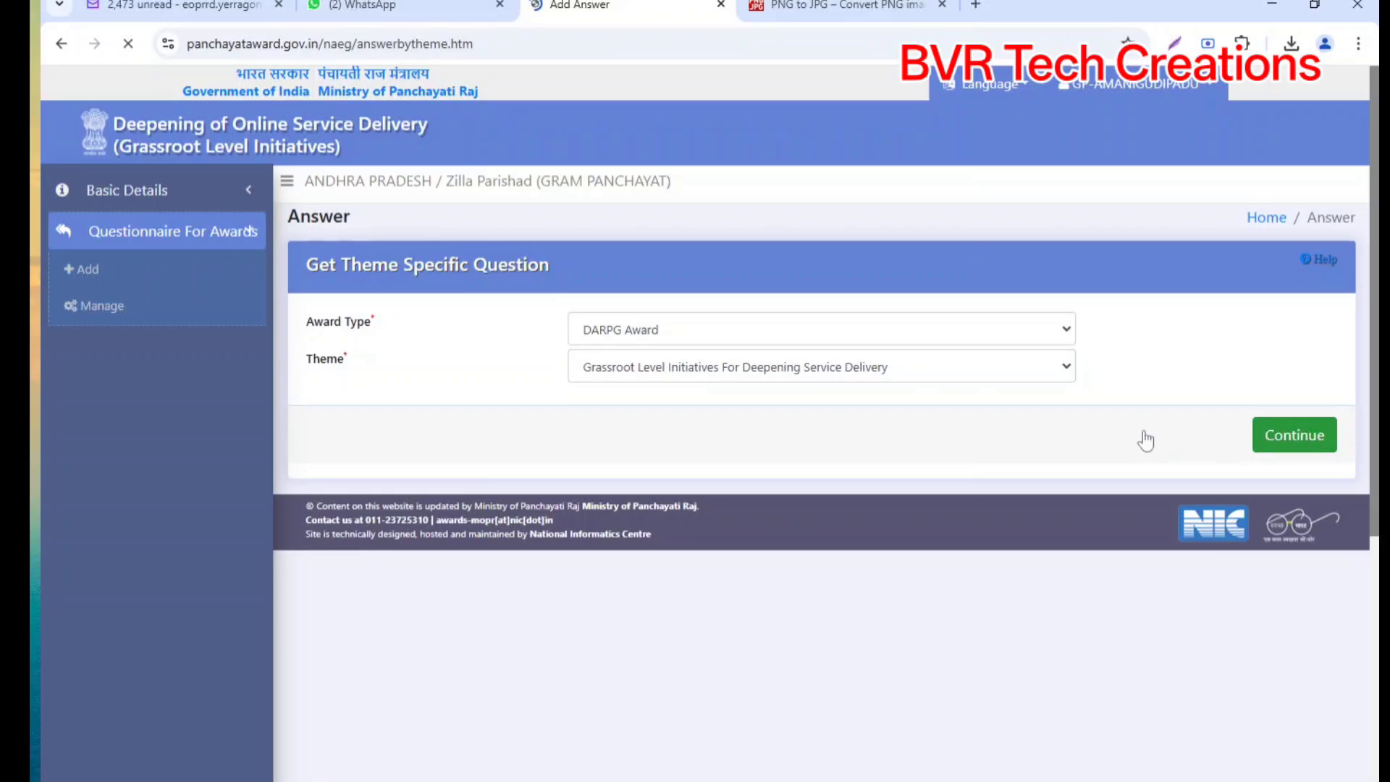
Step: Answer Question 1 with 'By the Gram Panchayat' and move to Question 2
{"action": "scroll", "coordinate": [569, 467], "scroll_direction": "down", "scroll_amount": 1}
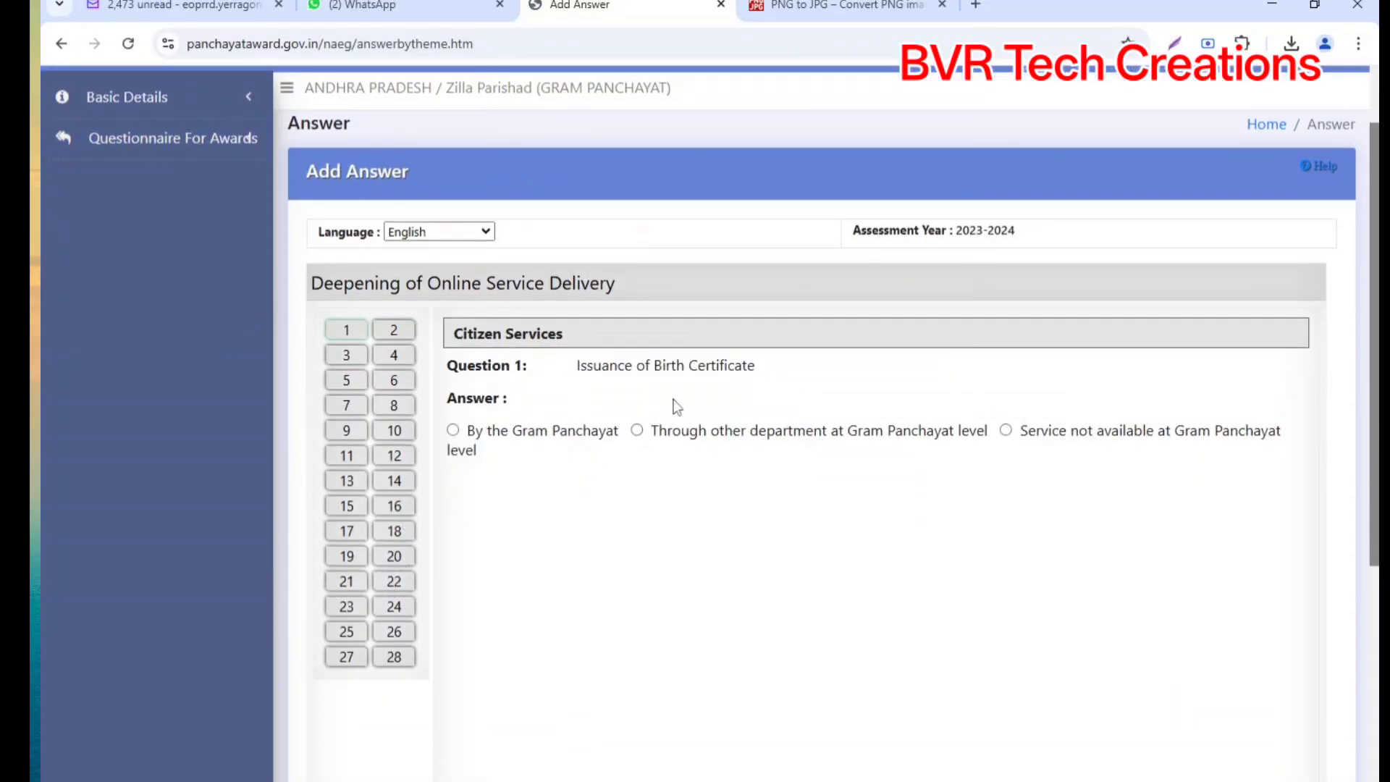
{"action": "scroll", "coordinate": [680, 410], "scroll_direction": "down", "scroll_amount": 4}
{"action": "scroll", "coordinate": [682, 412], "scroll_direction": "up", "scroll_amount": 4}
{"action": "left_click", "coordinate": [453, 430]}
{"action": "scroll", "coordinate": [641, 498], "scroll_direction": "down", "scroll_amount": 5}
{"action": "scroll", "coordinate": [1231, 565], "scroll_direction": "up", "scroll_amount": 3}
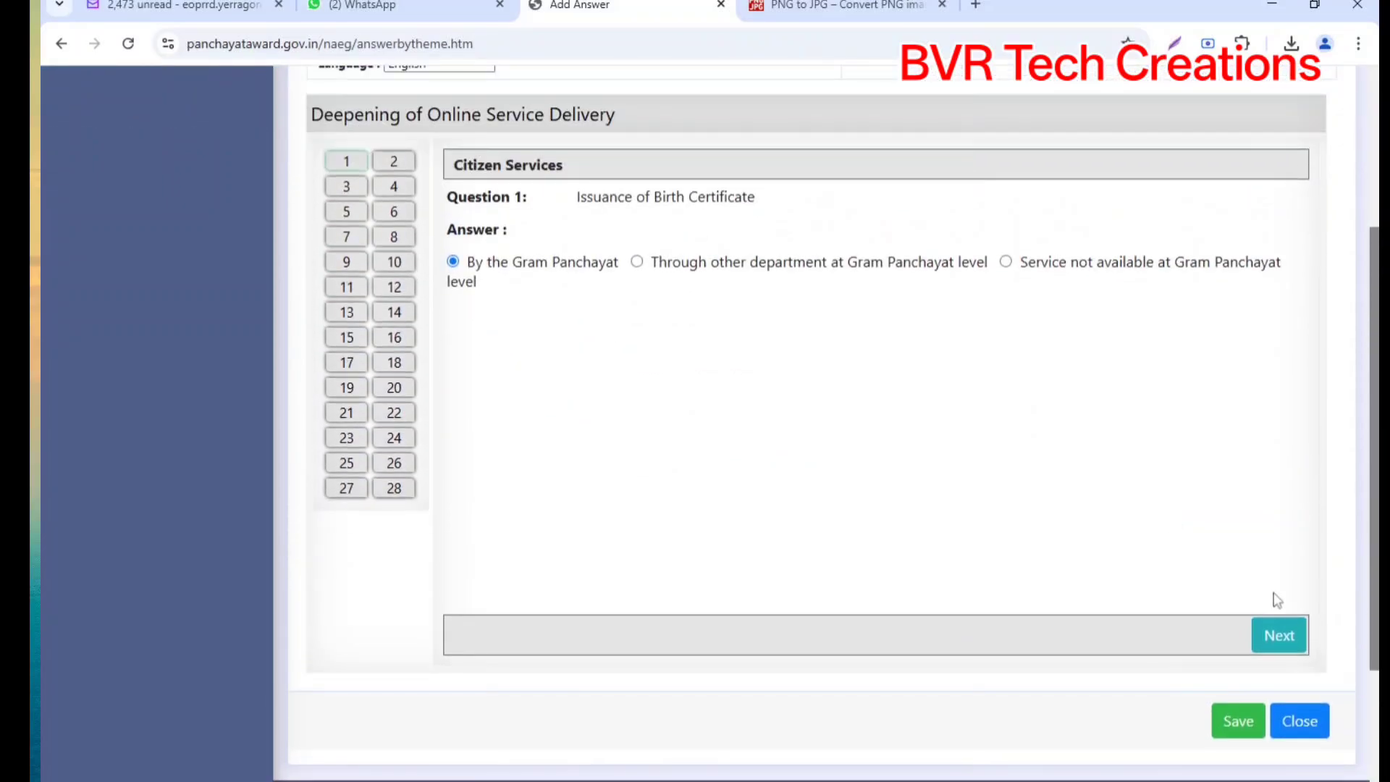
{"action": "left_click", "coordinate": [1300, 641]}
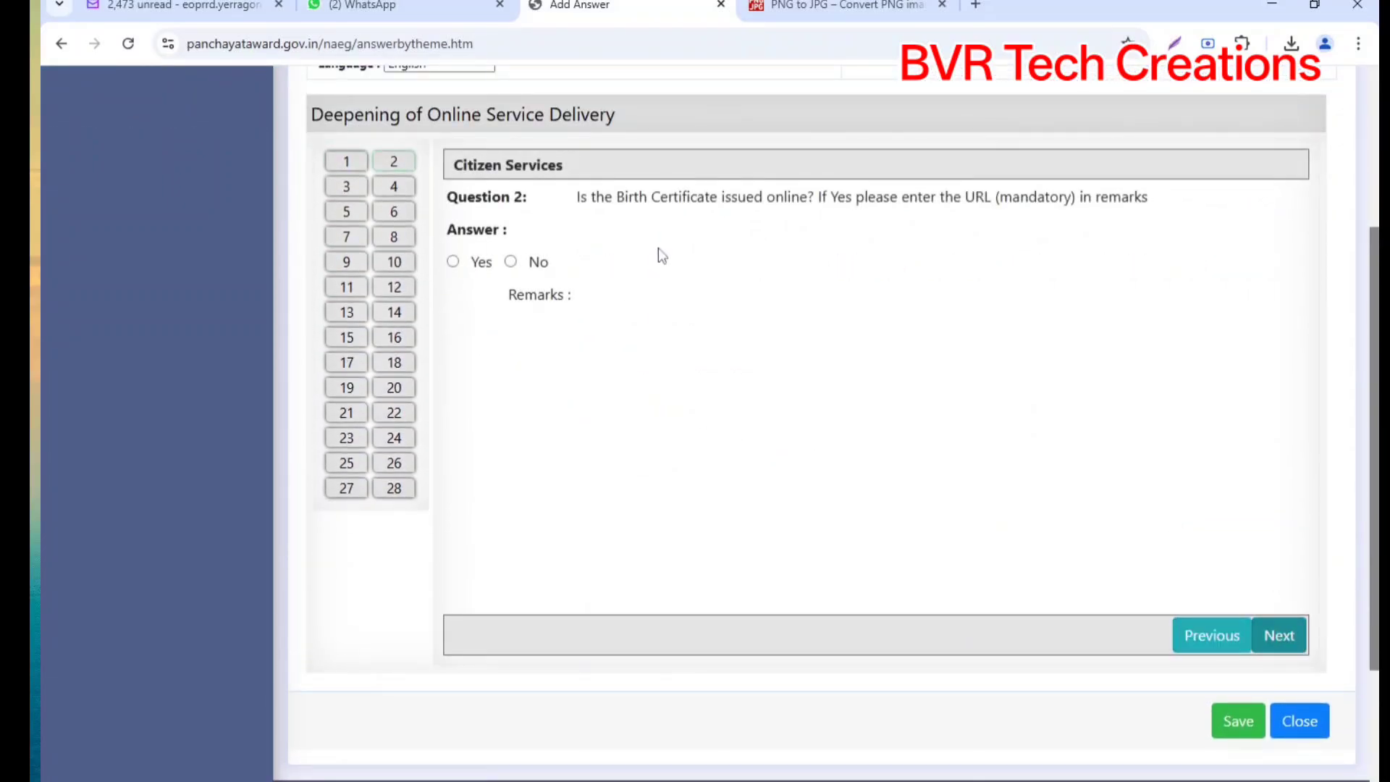
Step: Answer Yes for online birth certificates and enter 'crs' in the required Remarks box
{"action": "left_click", "coordinate": [453, 262]}
{"action": "left_click", "coordinate": [1280, 635]}
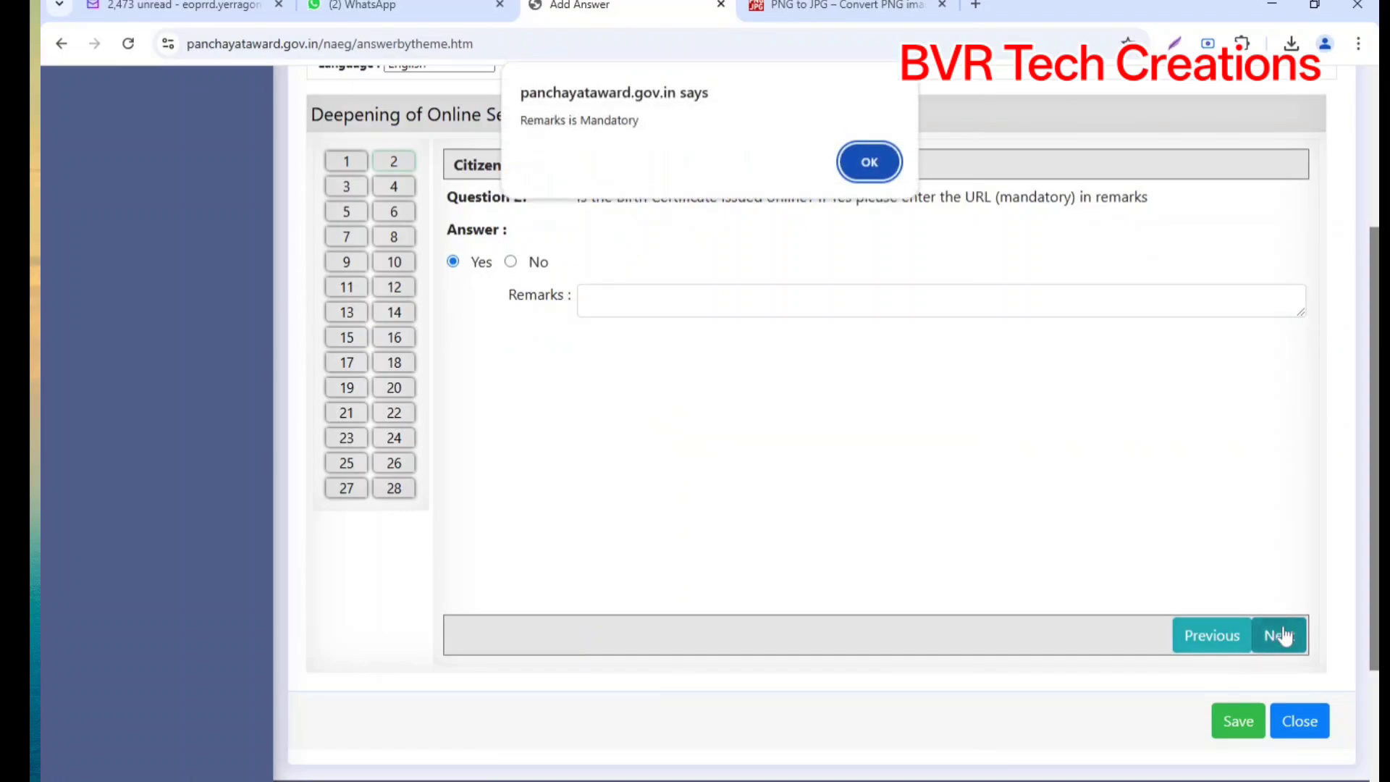
{"action": "left_click", "coordinate": [868, 161]}
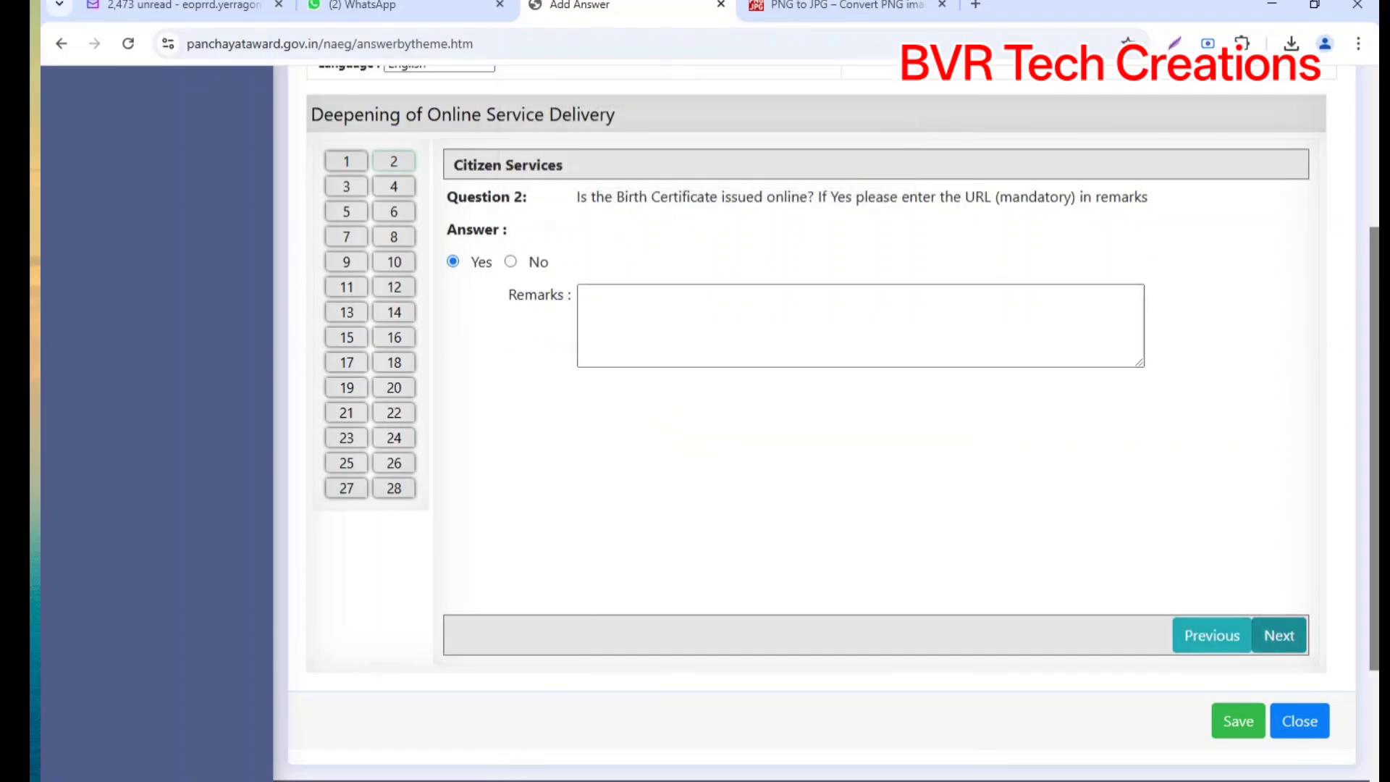
{"action": "left_click", "coordinate": [523, 779]}
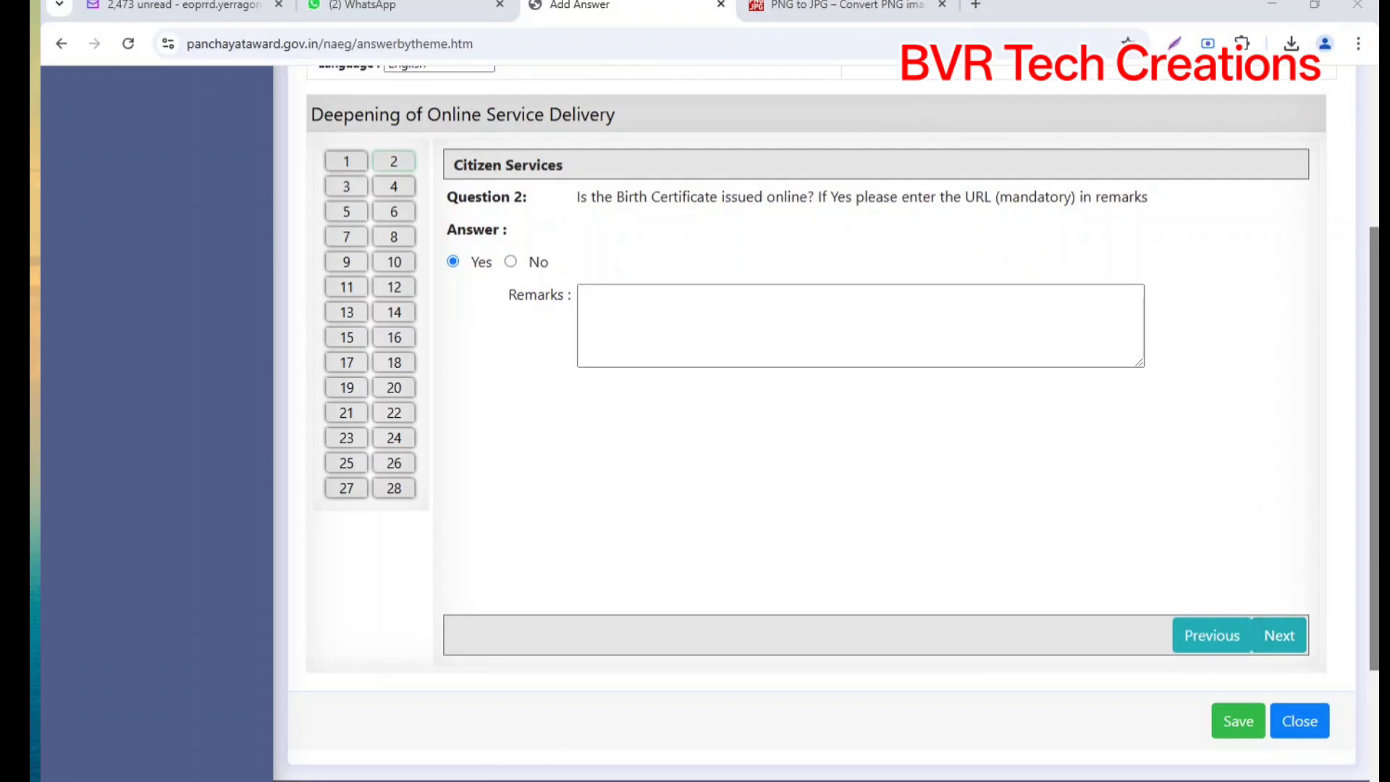
{"action": "left_click", "coordinate": [666, 325]}
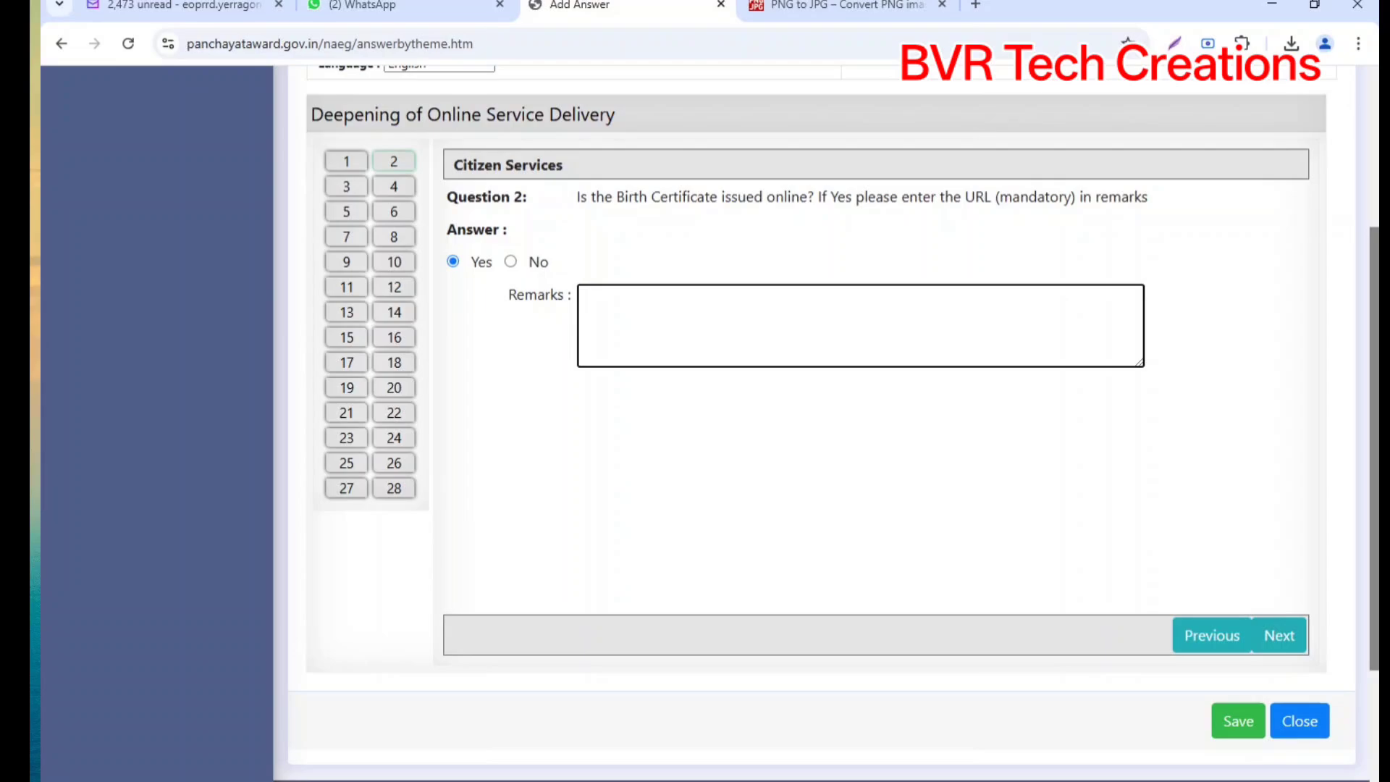
{"action": "type", "text": "CROS"}
{"action": "key", "text": "BackSpace"}
{"action": "key", "text": "BackSpace"}
{"action": "key", "text": "BackSpace"}
{"action": "key", "text": "BackSpace"}
{"action": "type", "text": "crs"}
{"action": "left_click", "coordinate": [524, 780]}
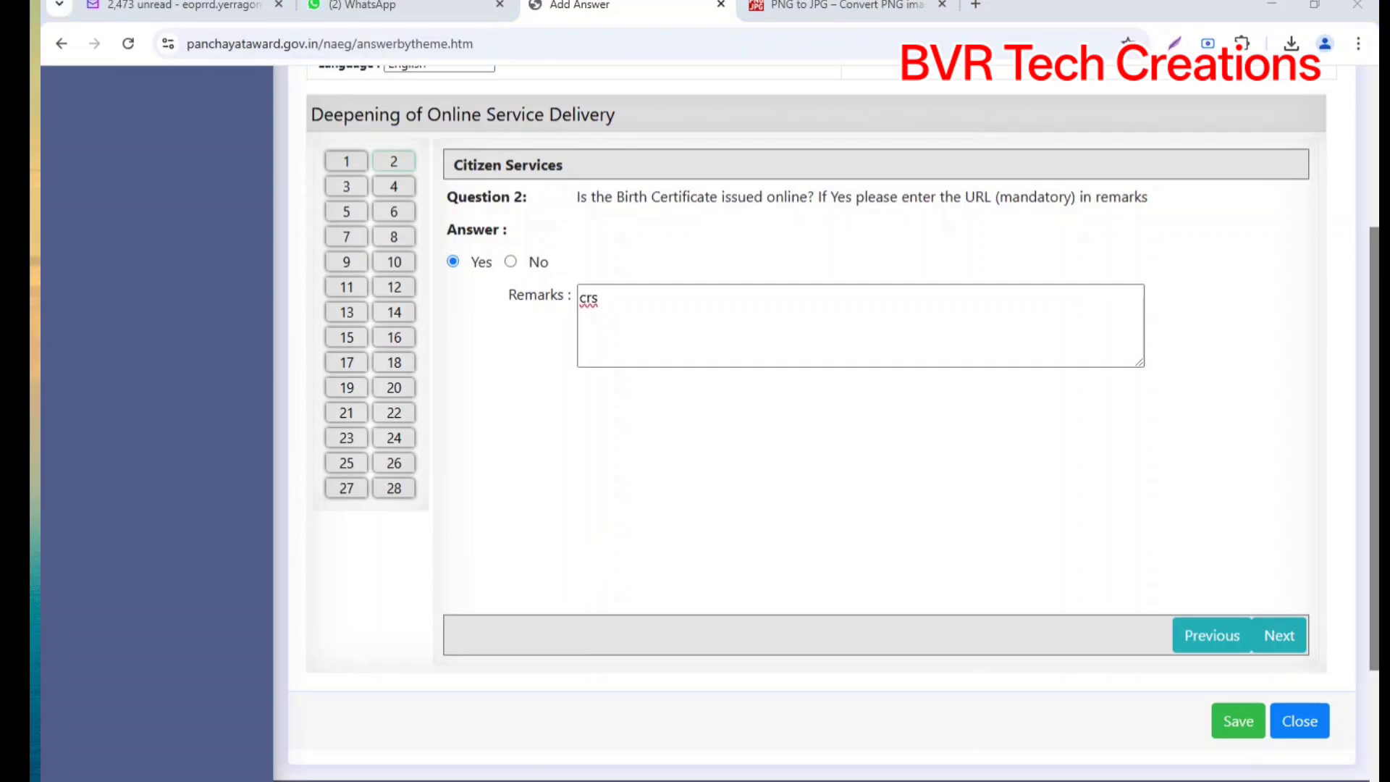
{"action": "left_click", "coordinate": [614, 589]}
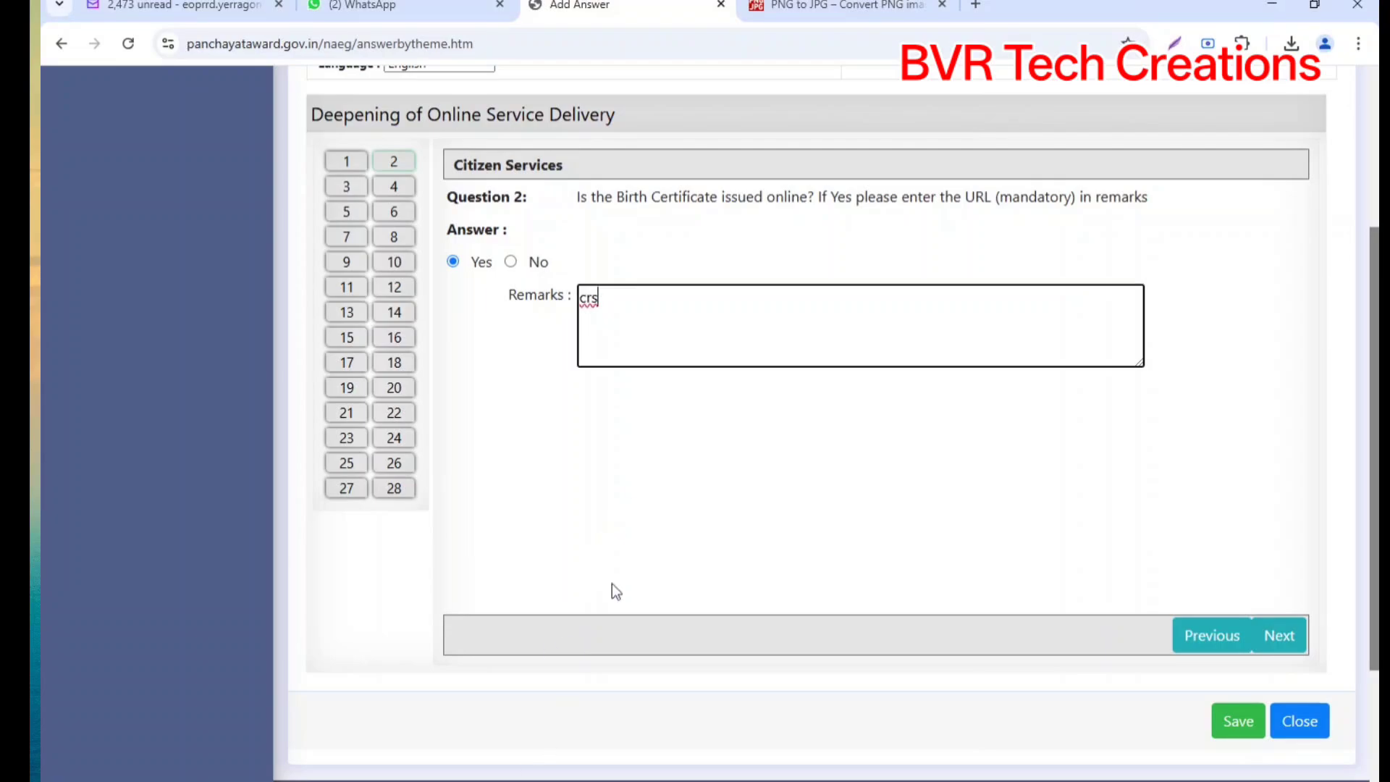
Step: Search Google for crsorgi, open the Civil Registration System site dc.crsorgi.gov.in, and return to Add Answer
{"action": "left_click", "coordinate": [976, 5]}
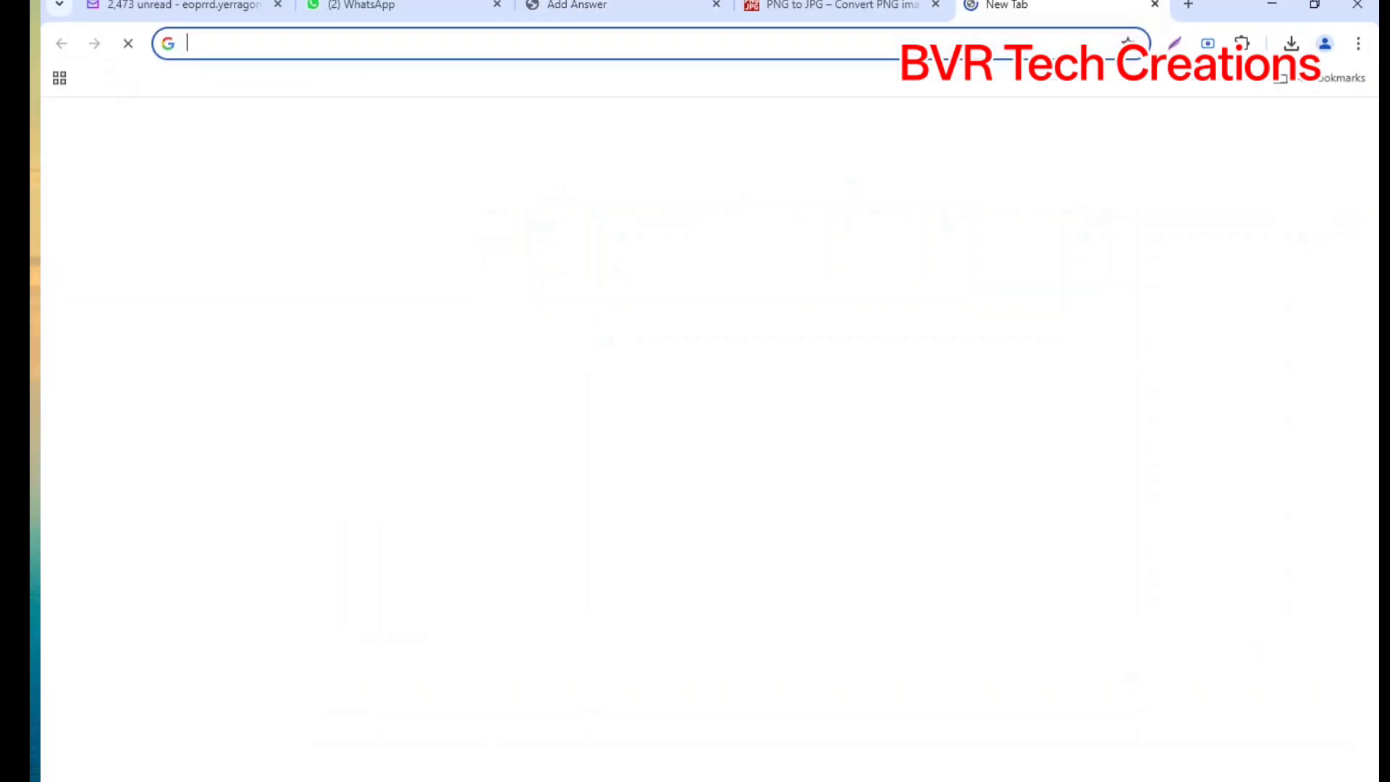
{"action": "type", "text": "crs"}
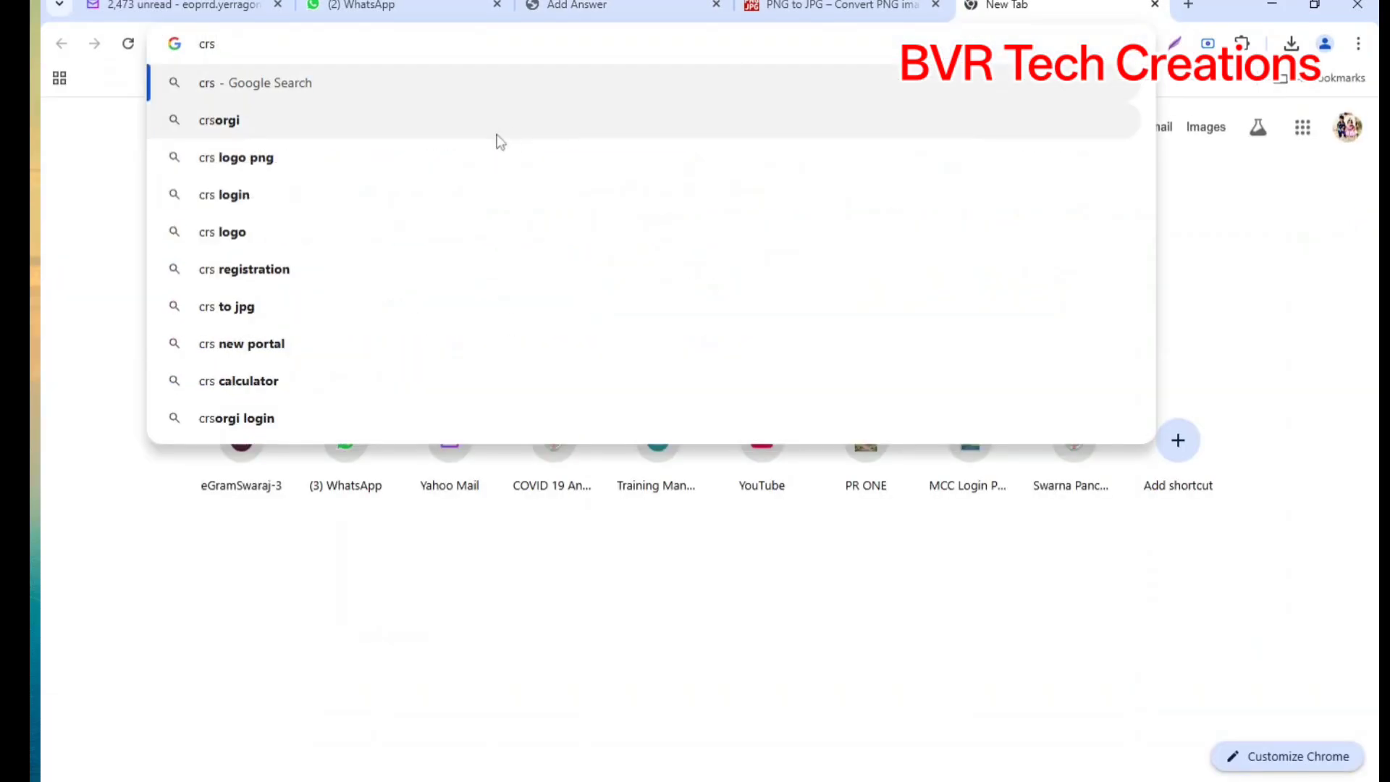
{"action": "left_click", "coordinate": [264, 120]}
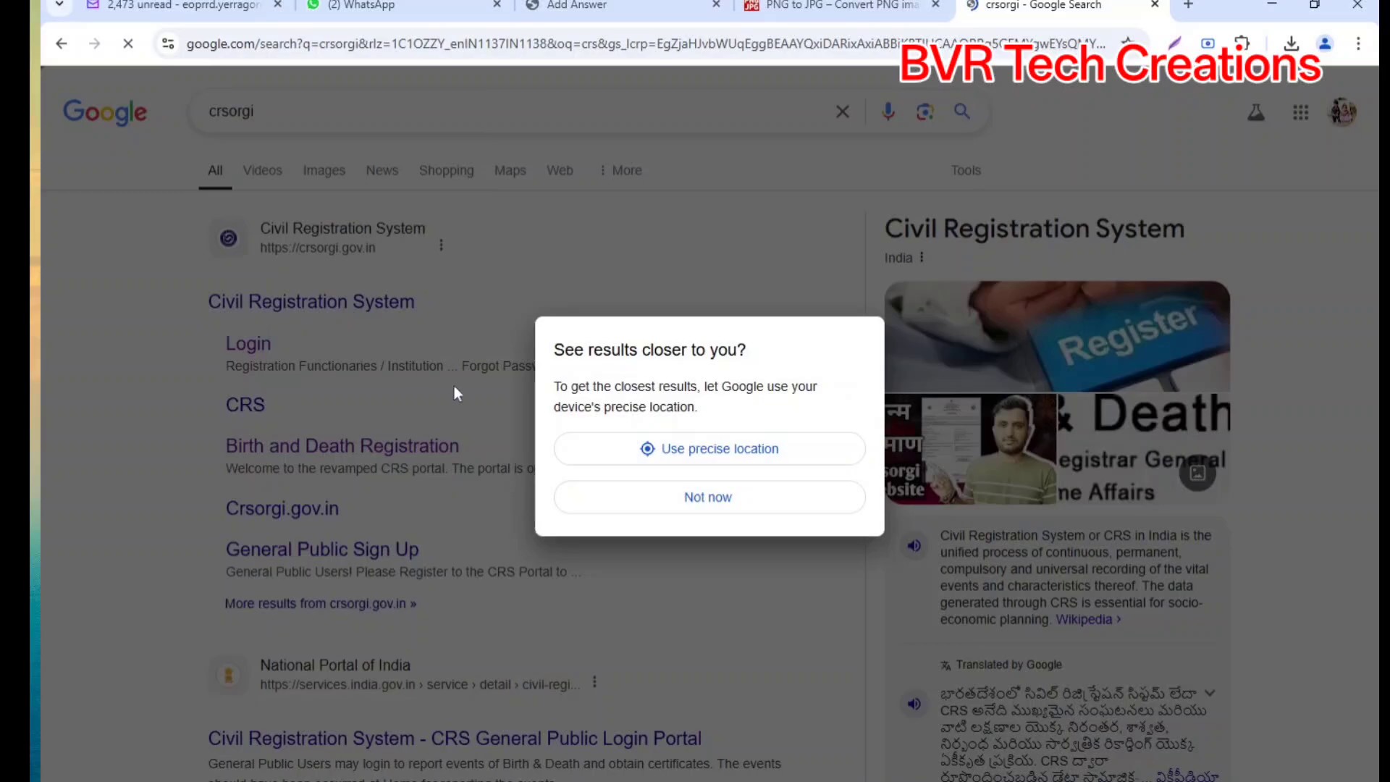
{"action": "left_click", "coordinate": [715, 497]}
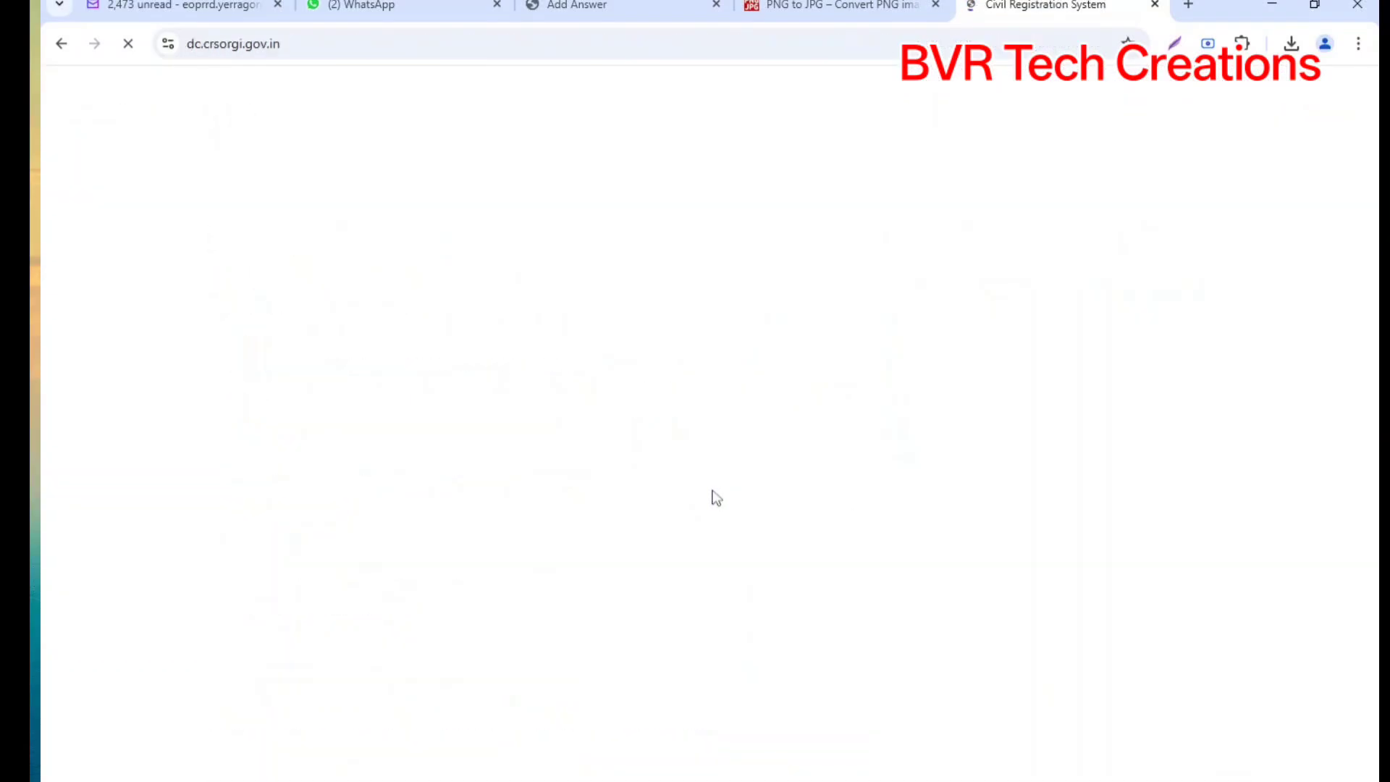
{"action": "left_click", "coordinate": [249, 43]}
{"action": "key", "text": "ctrl+c"}
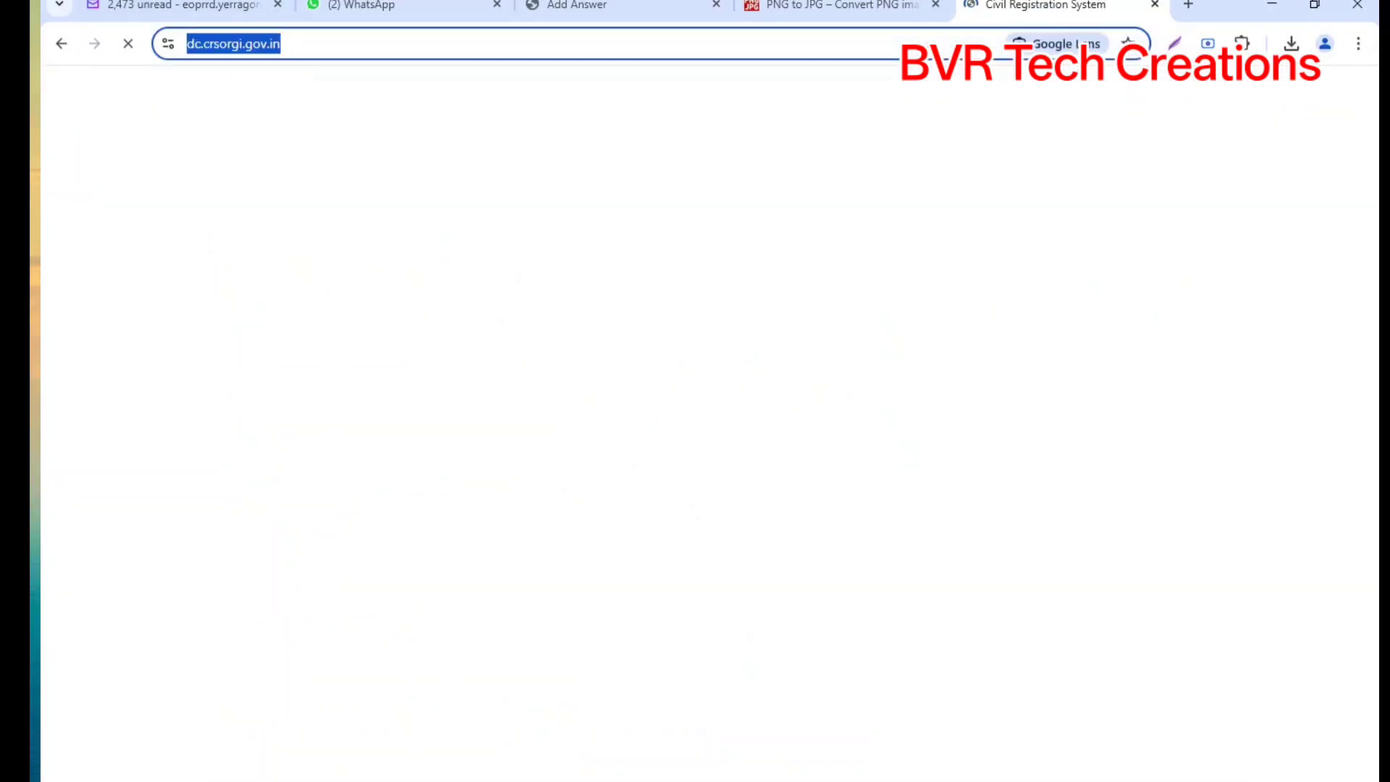
{"action": "left_click", "coordinate": [644, 4]}
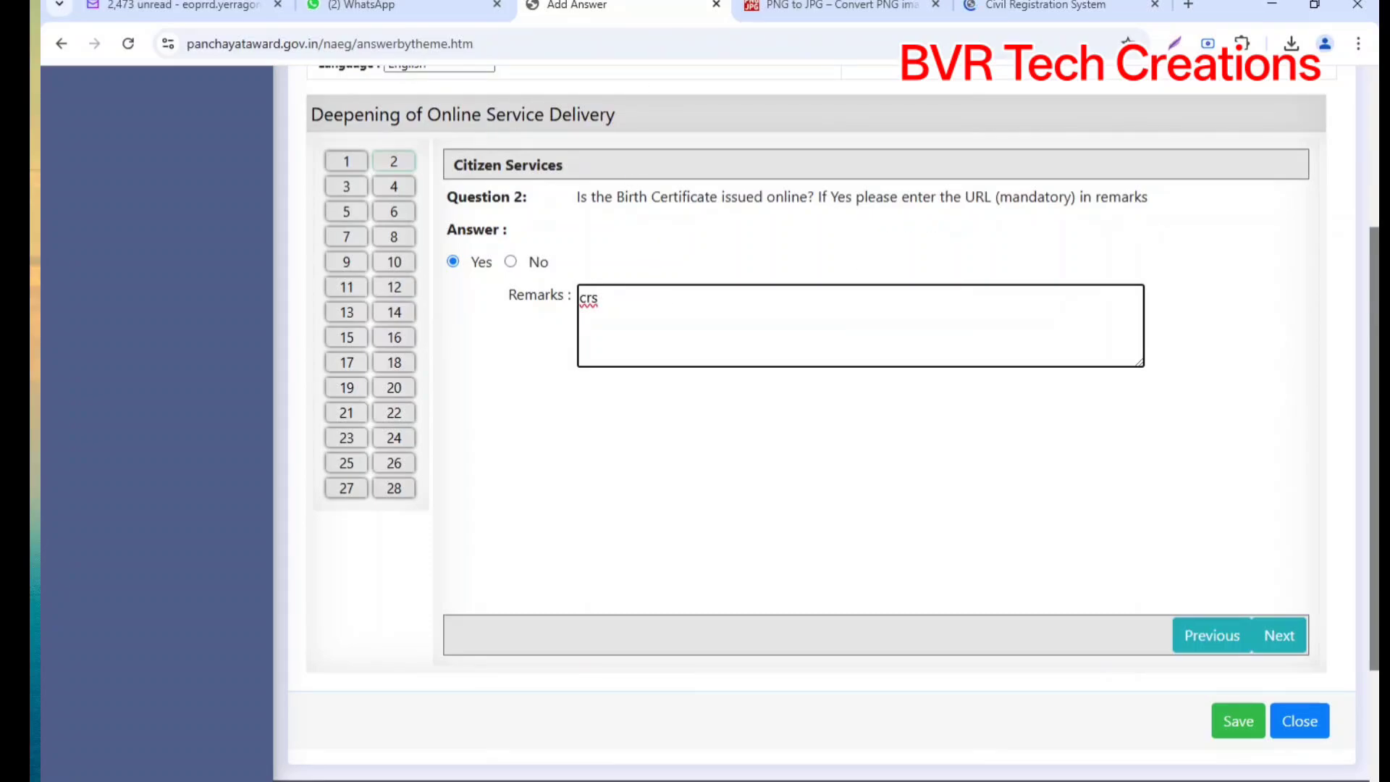
Step: Replace the remark with the copied site address and answer Question 3 'By the Gram Panchayat'
{"action": "left_click_drag", "start_coordinate": [600, 298], "coordinate": [465, 306]}
{"action": "key", "text": "ctrl+v"}
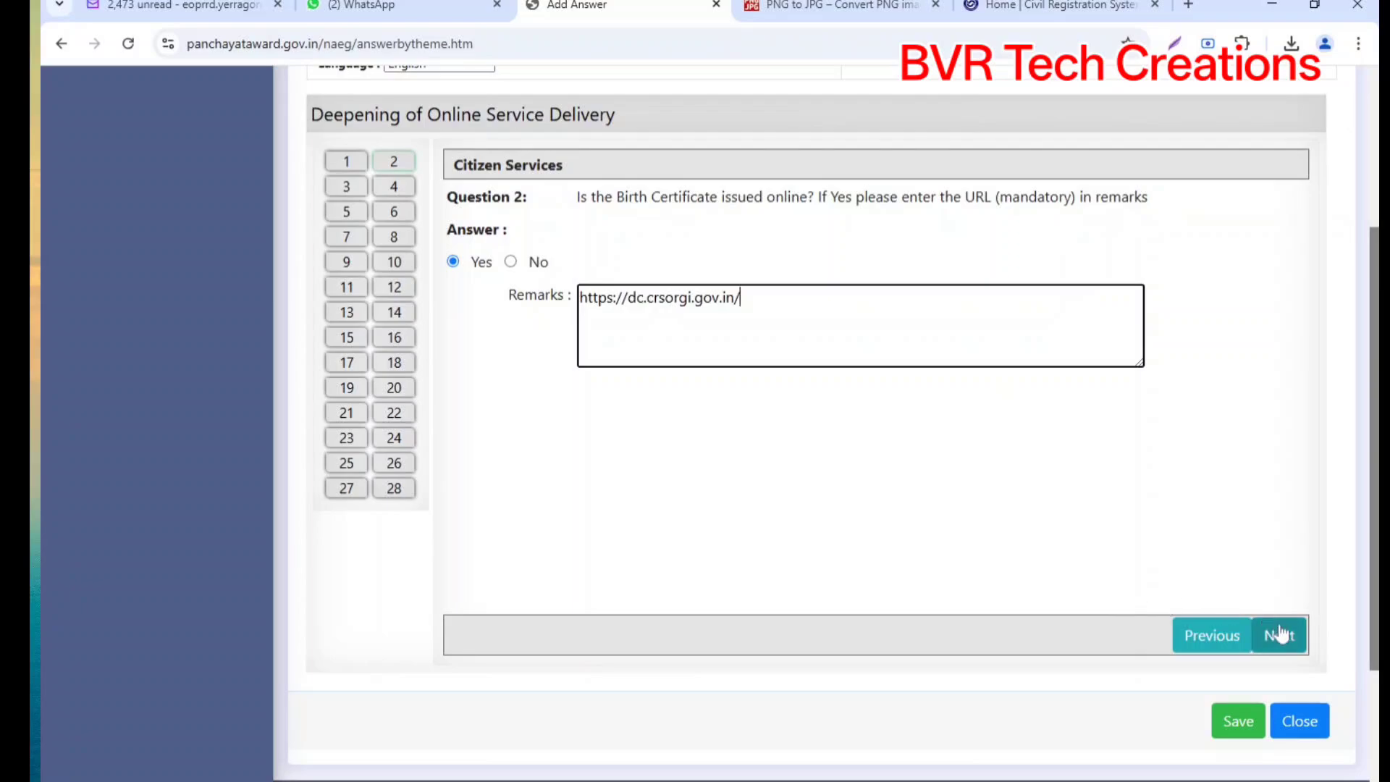
{"action": "left_click", "coordinate": [1279, 635]}
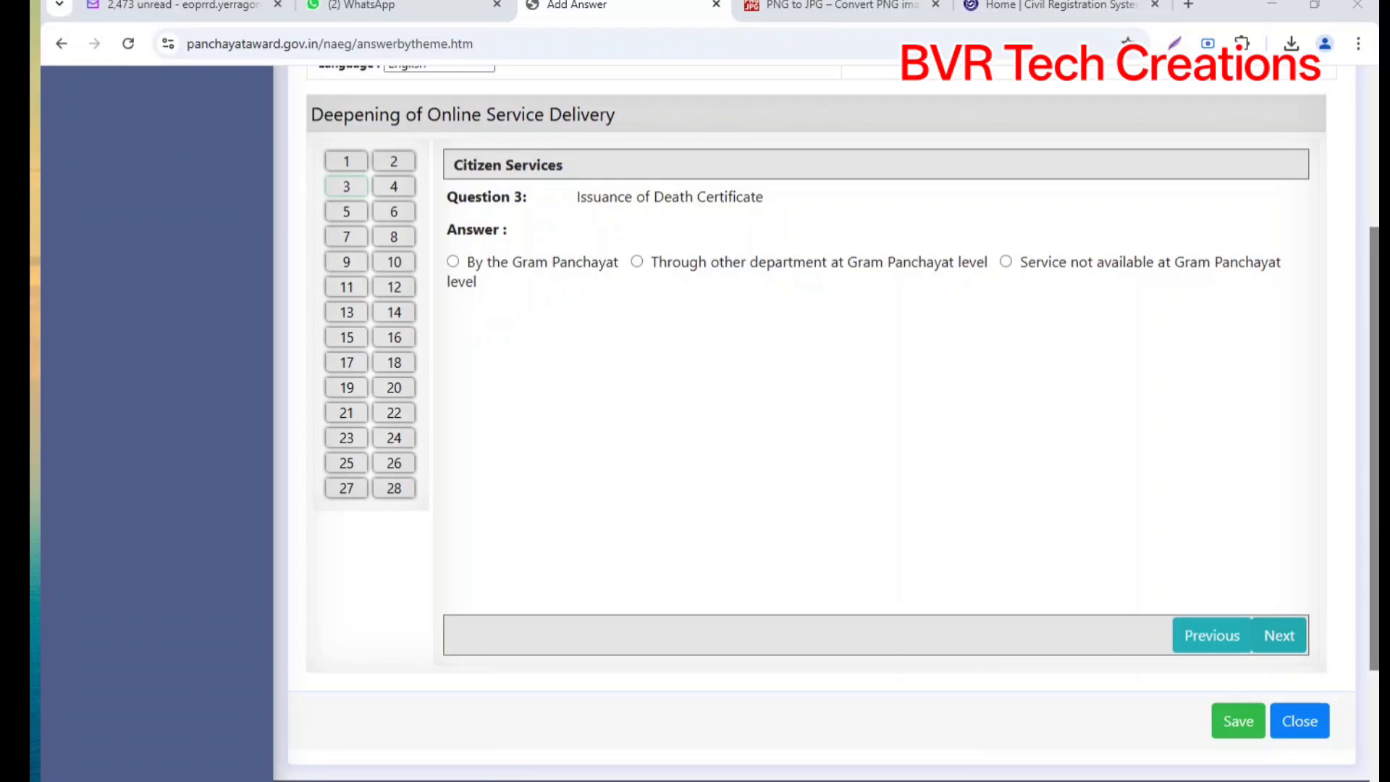
{"action": "left_click", "coordinate": [452, 262]}
Step: Answer Yes for online death certificates in Question 4 with the site address remark, then advance onward
{"action": "left_click", "coordinate": [1278, 635]}
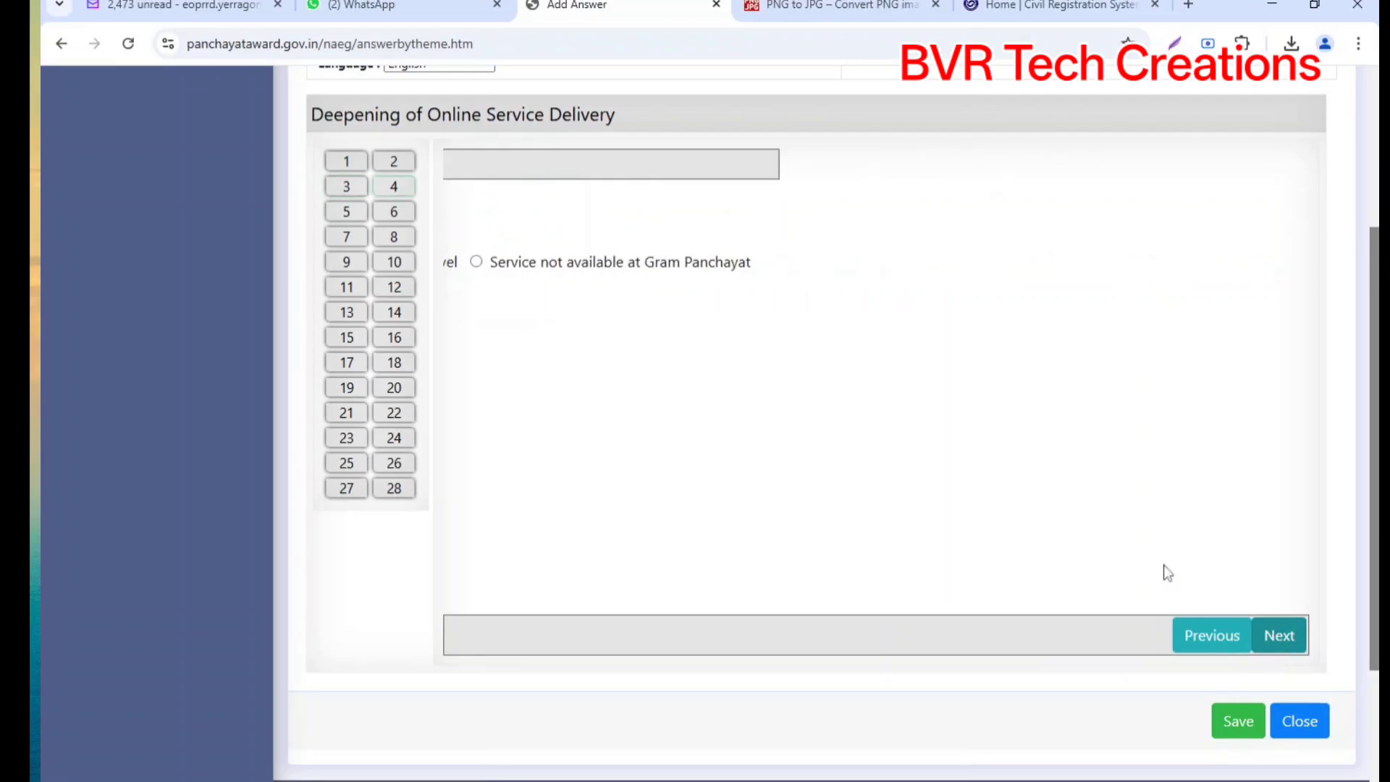
{"action": "left_click", "coordinate": [452, 262]}
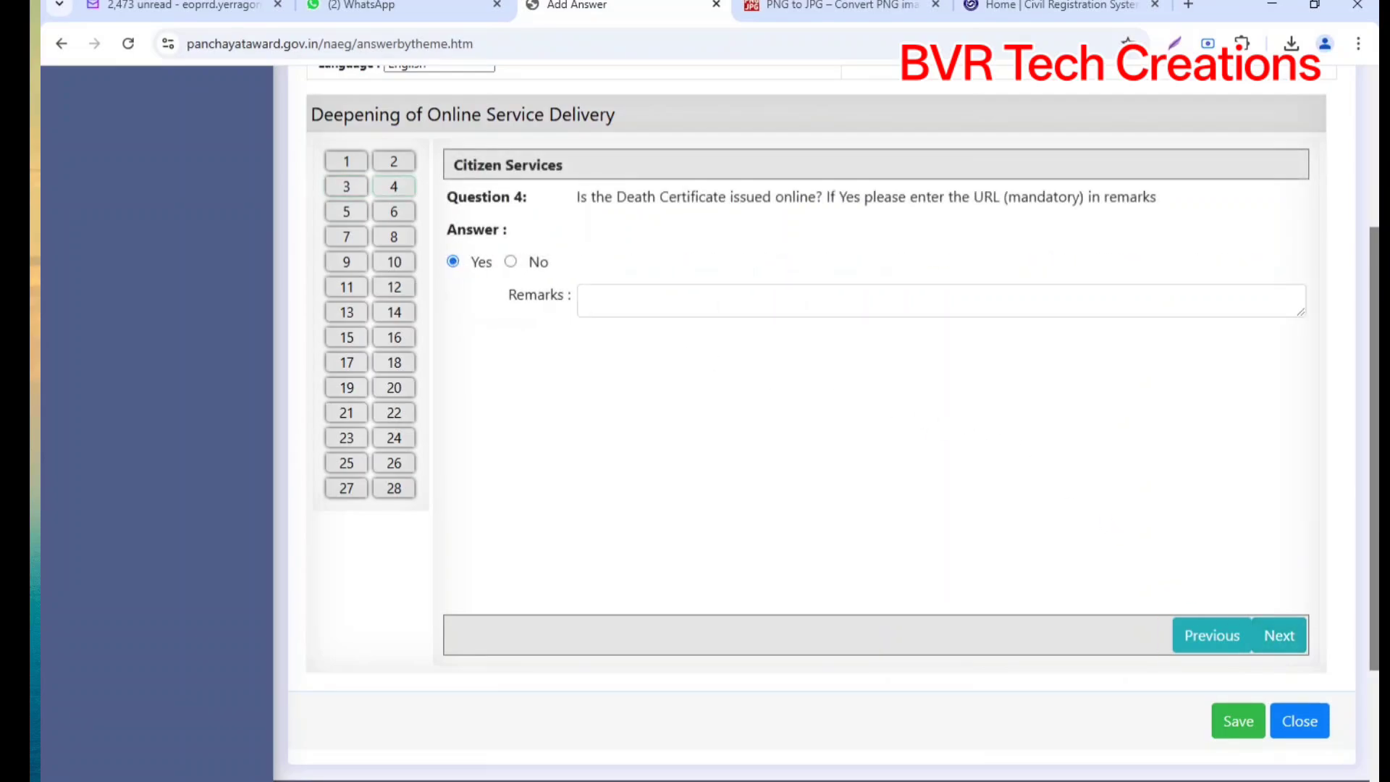
{"action": "left_click", "coordinate": [759, 302]}
{"action": "key", "text": "ctrl+v"}
{"action": "left_click", "coordinate": [1280, 635]}
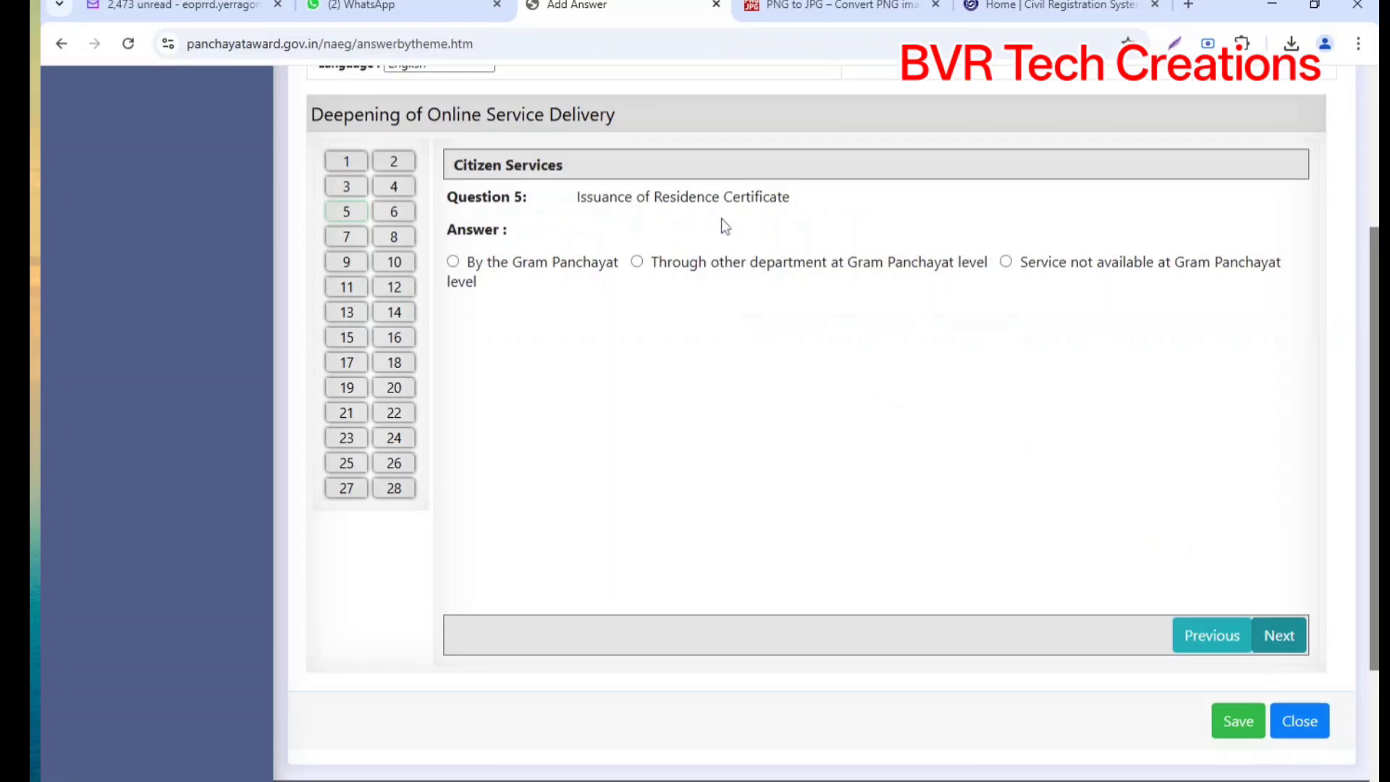
{"action": "left_click", "coordinate": [572, 780]}
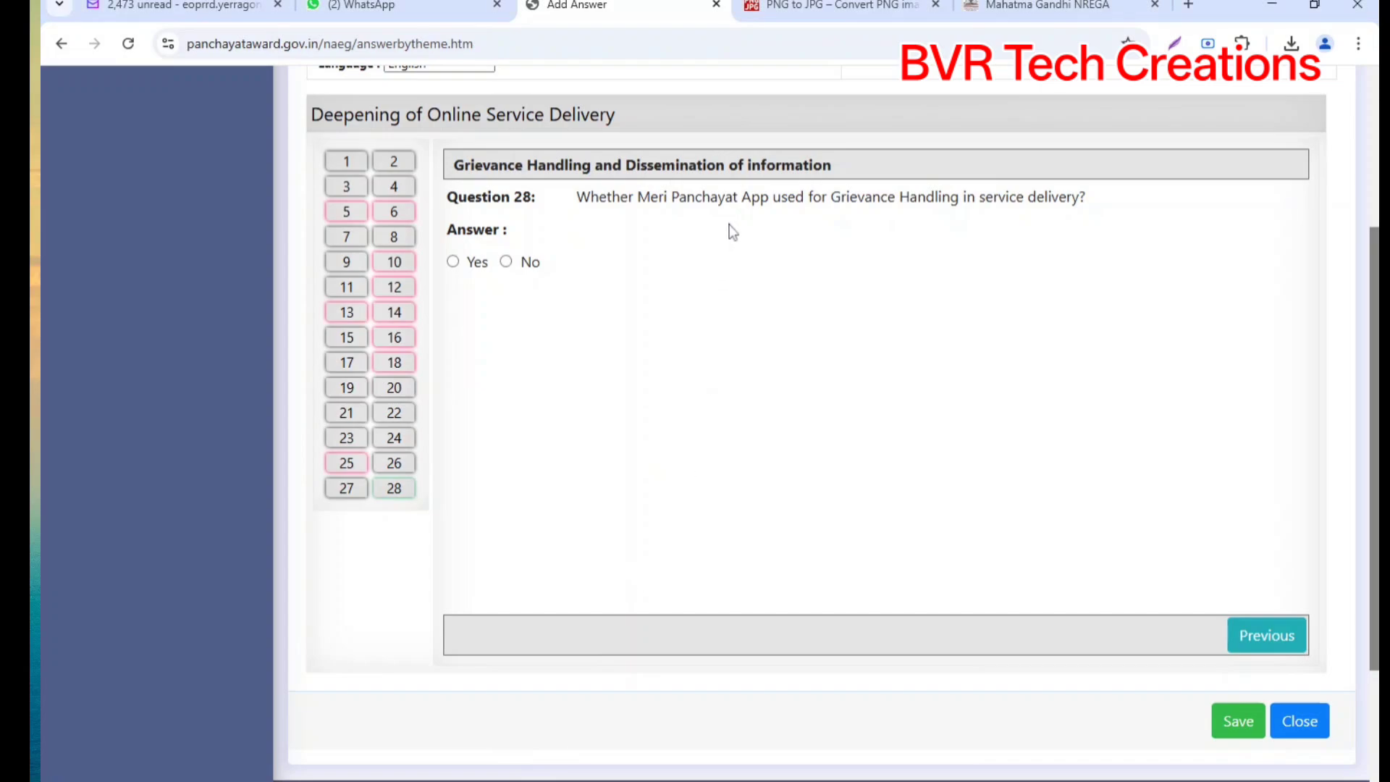
Step: Answer No to the Meri Panchayat App question and save the answers
{"action": "left_click", "coordinate": [505, 261]}
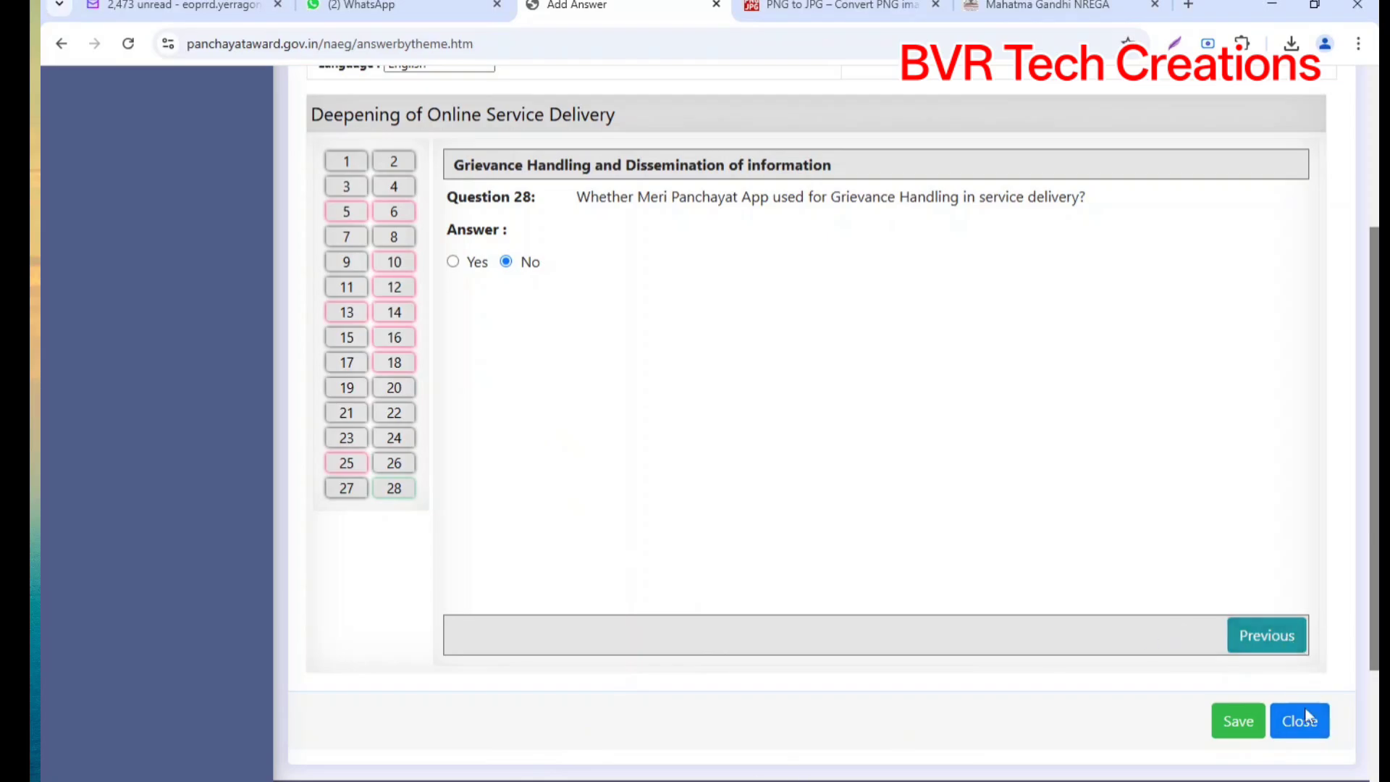
{"action": "left_click", "coordinate": [1243, 722]}
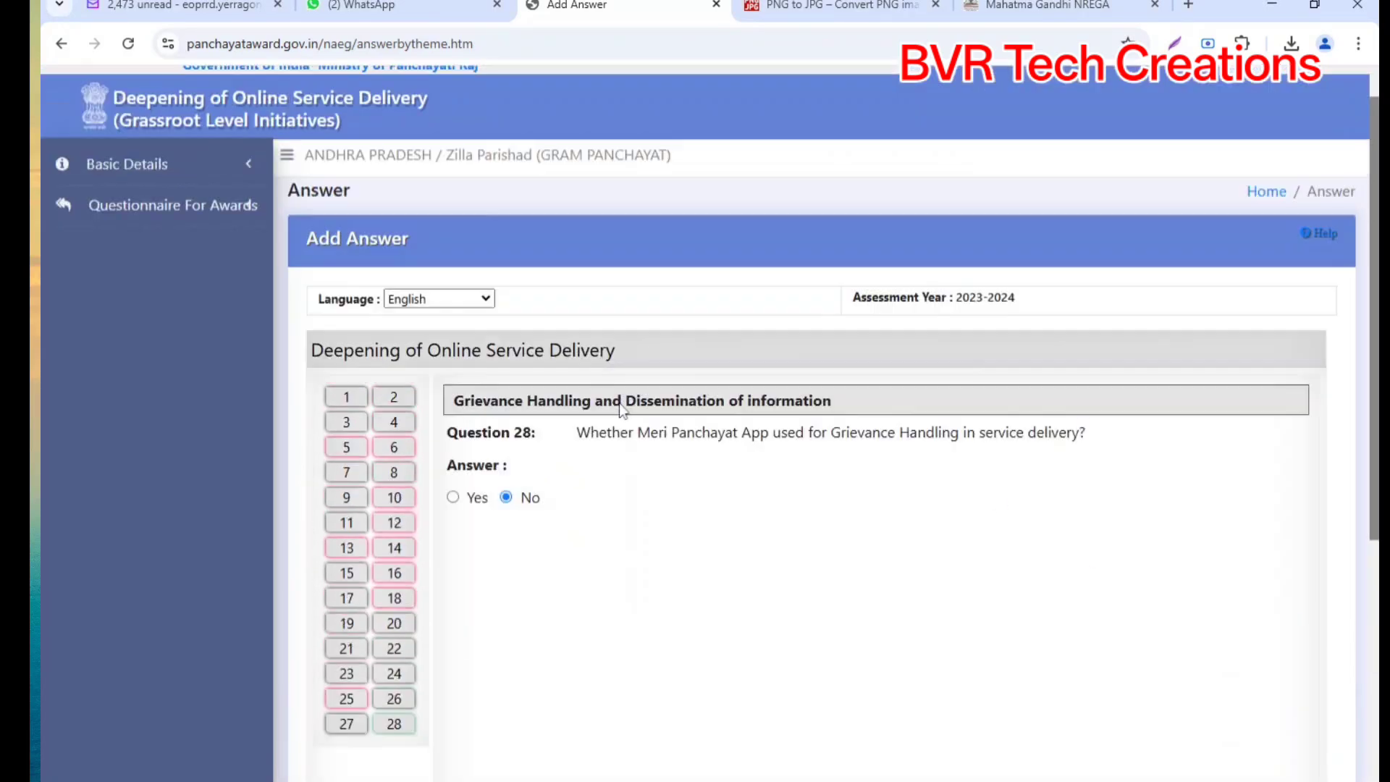
{"action": "scroll", "coordinate": [983, 595], "scroll_direction": "down", "scroll_amount": 5}
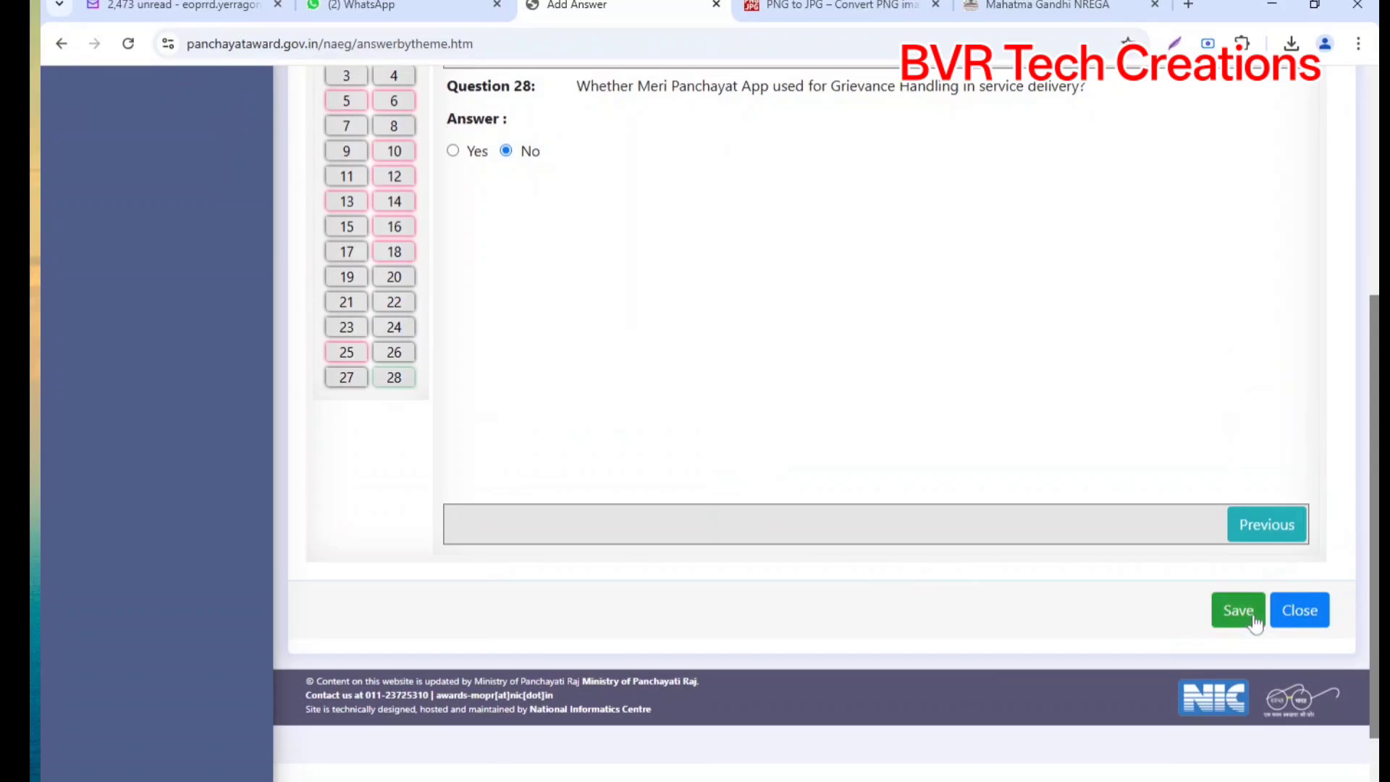
{"action": "scroll", "coordinate": [959, 483], "scroll_direction": "up", "scroll_amount": 3}
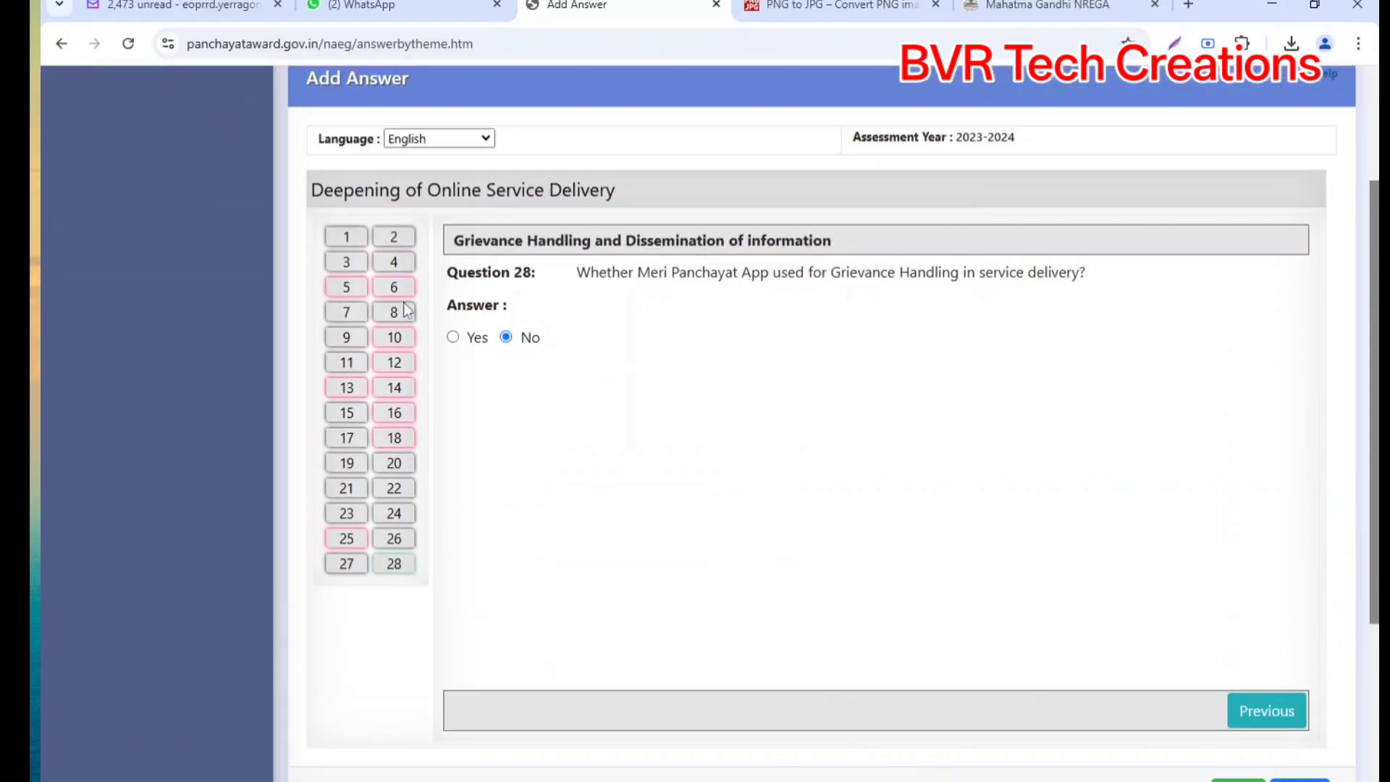
Step: Revisit Questions 1, 2 and 16 to review earlier answers
{"action": "left_click", "coordinate": [343, 241]}
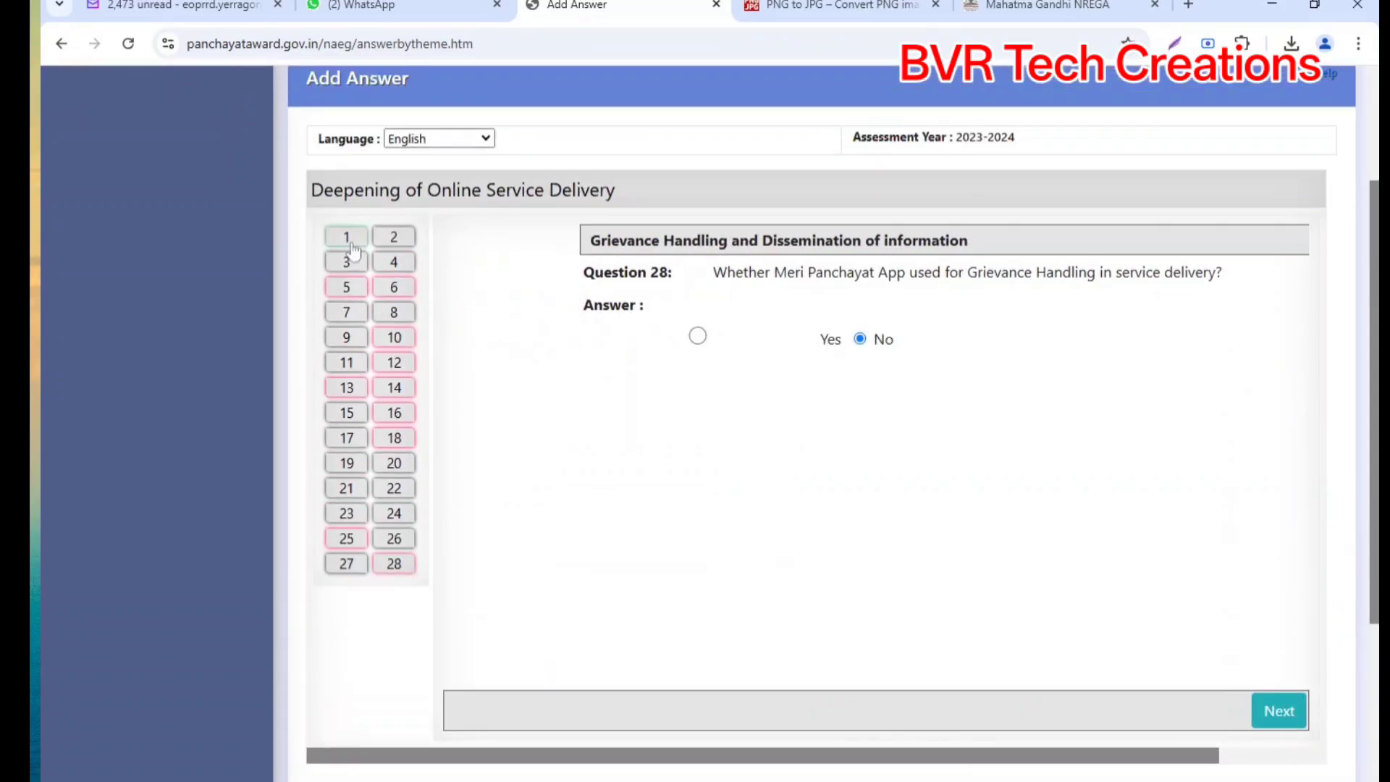
{"action": "left_click", "coordinate": [394, 238]}
{"action": "left_click", "coordinate": [394, 413]}
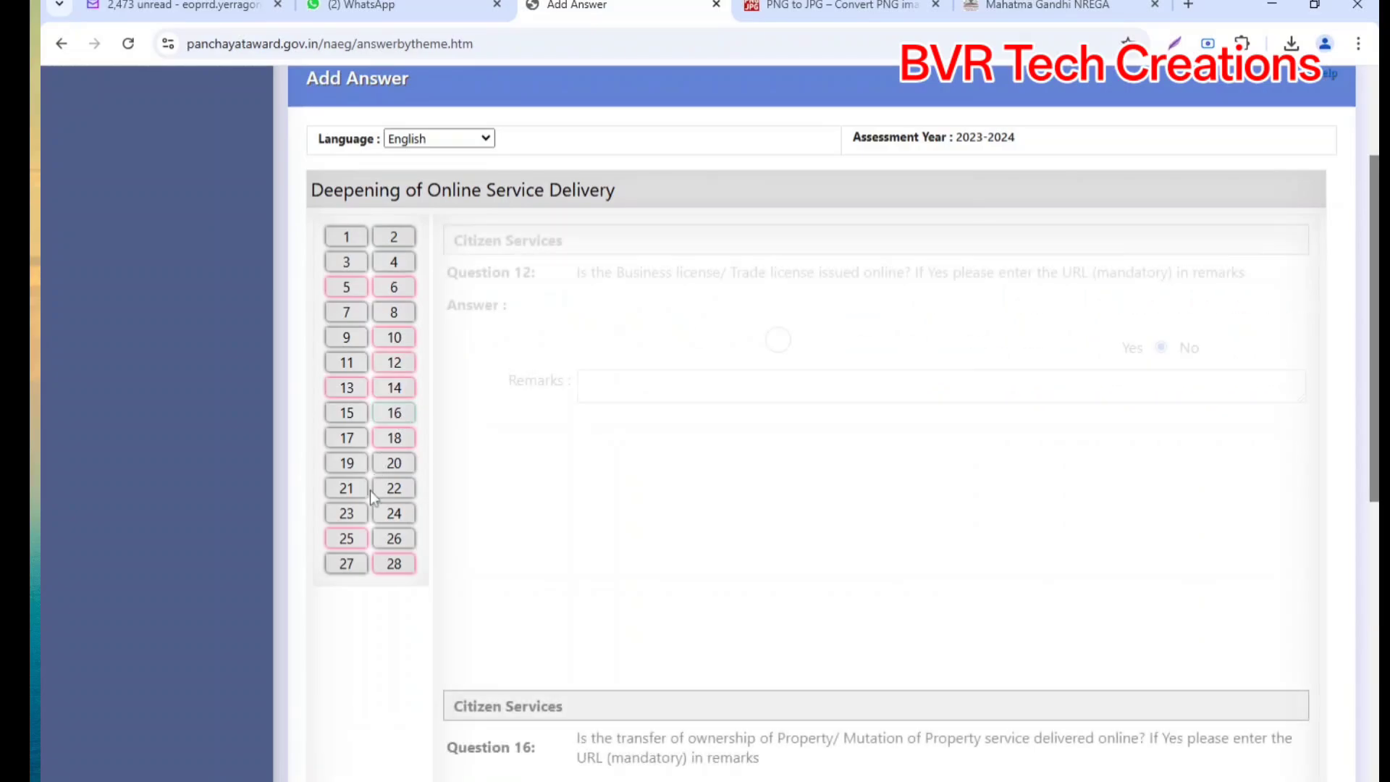
Step: Check Questions 28, 25 and 24, then save the questionnaire so DARPG Award shows Saved
{"action": "left_click", "coordinate": [389, 566]}
{"action": "left_click", "coordinate": [368, 539]}
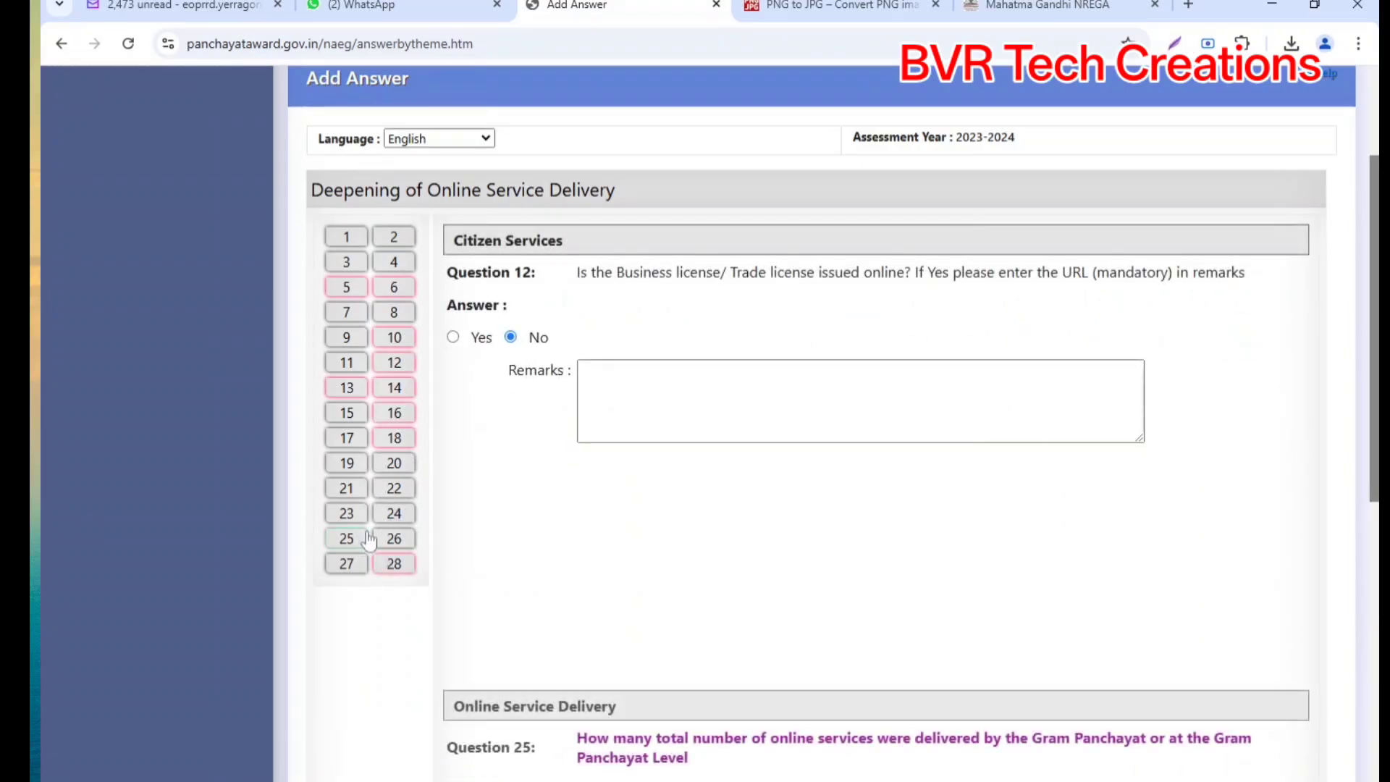
{"action": "left_click", "coordinate": [394, 513]}
{"action": "scroll", "coordinate": [761, 543], "scroll_direction": "down", "scroll_amount": 1}
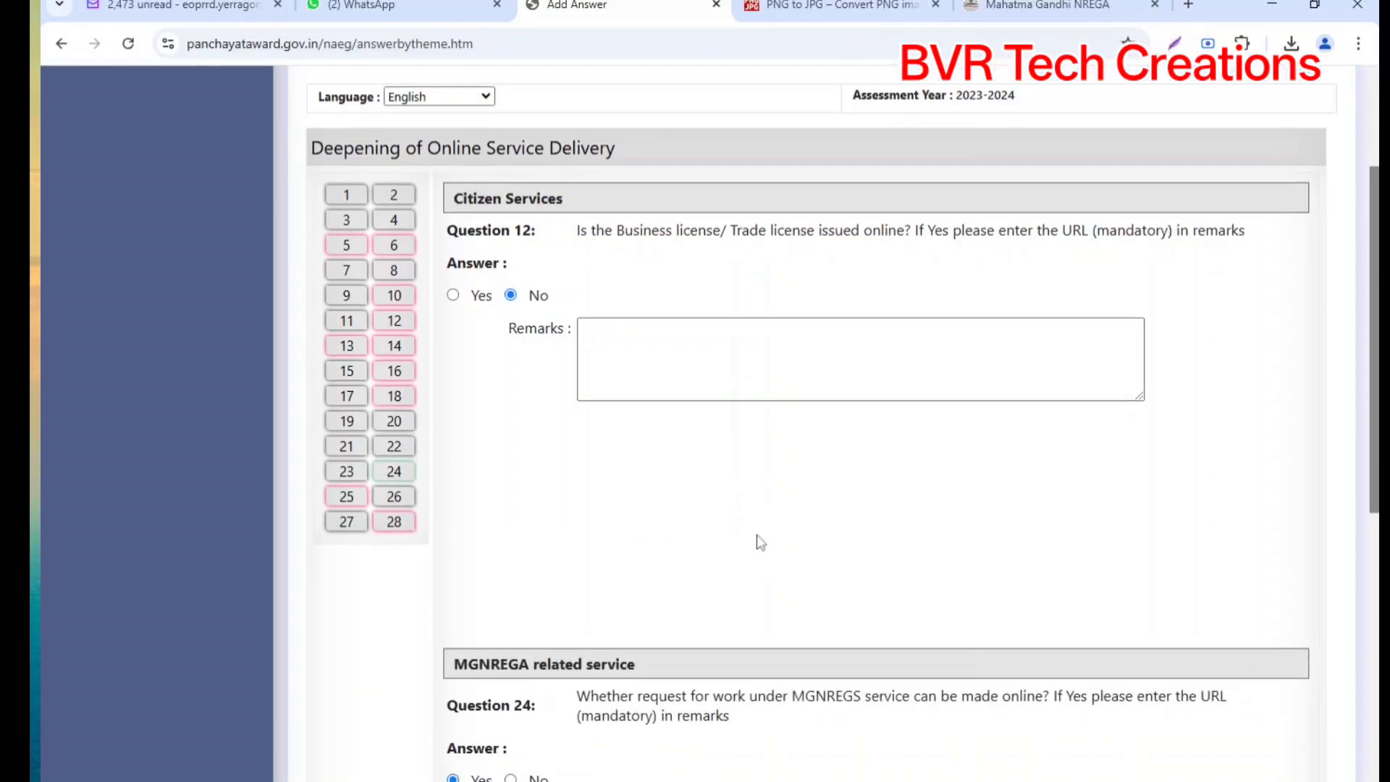
{"action": "scroll", "coordinate": [760, 539], "scroll_direction": "down", "scroll_amount": 7}
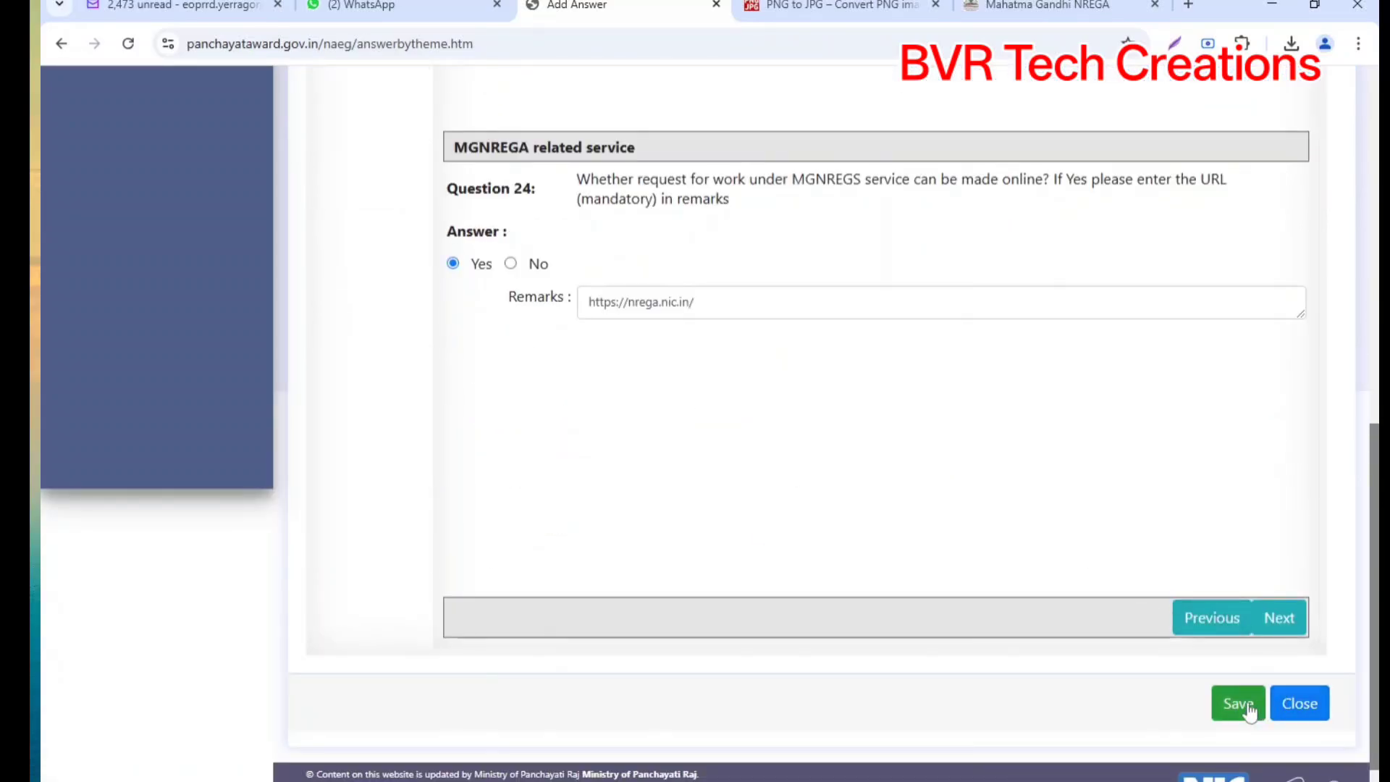
{"action": "left_click", "coordinate": [1238, 703]}
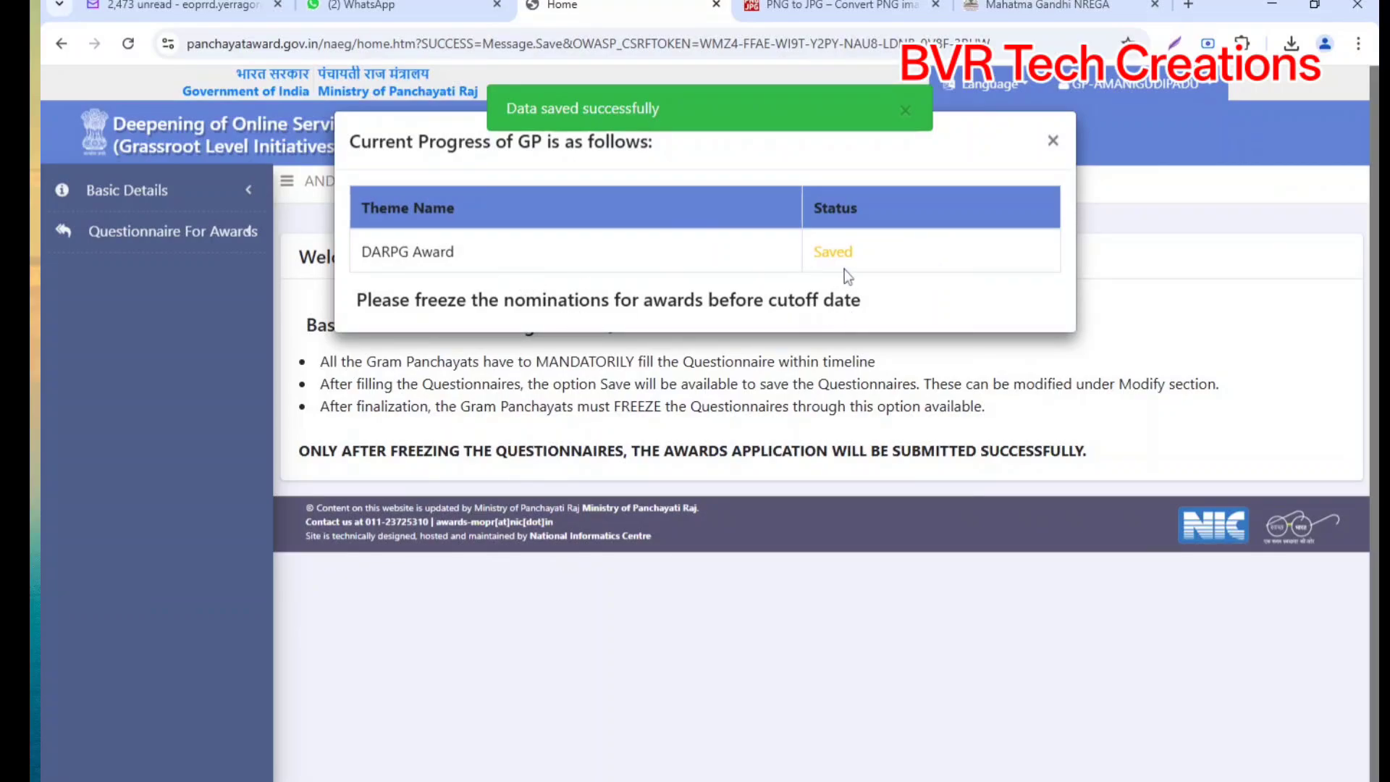
Step: Start the DARPG Award freeze from Manage and accept both self-certification statements
{"action": "left_click", "coordinate": [1053, 142]}
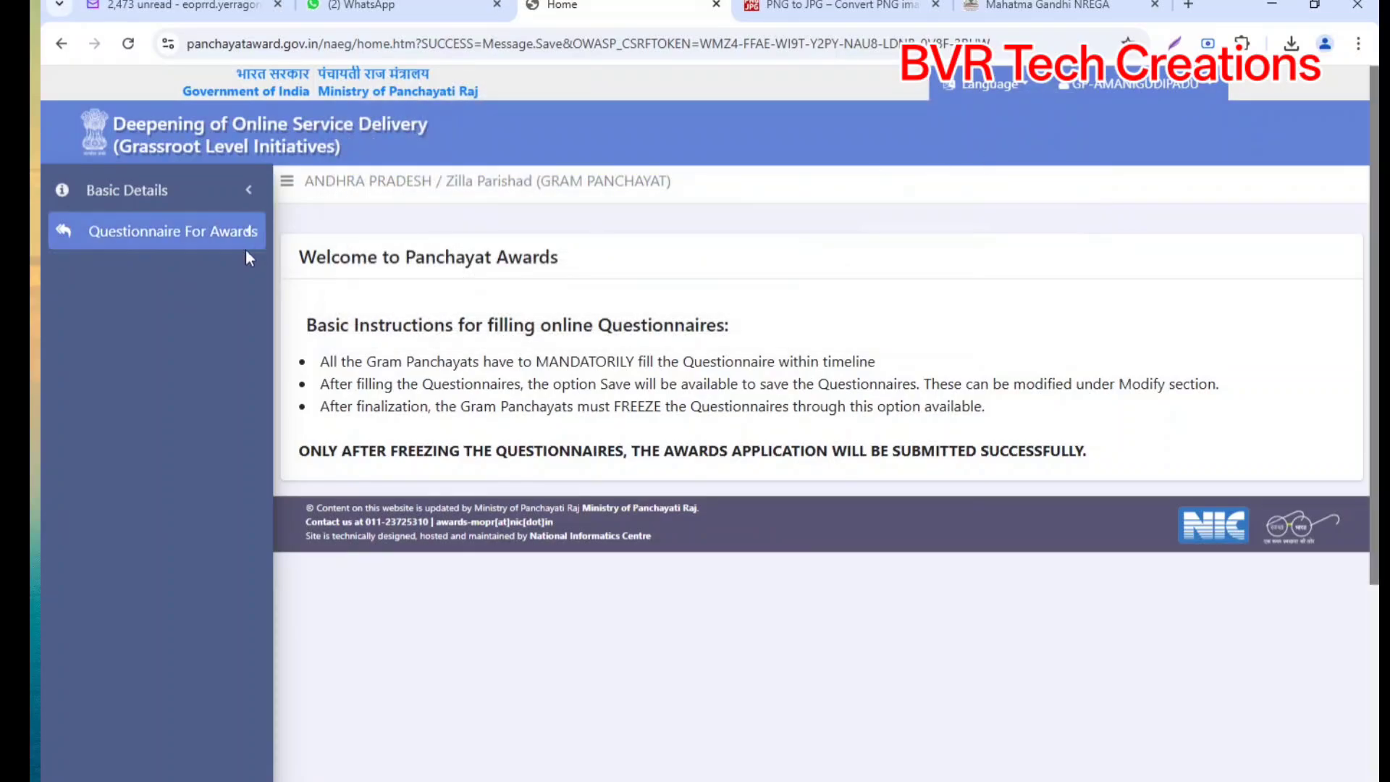
{"action": "left_click", "coordinate": [125, 318]}
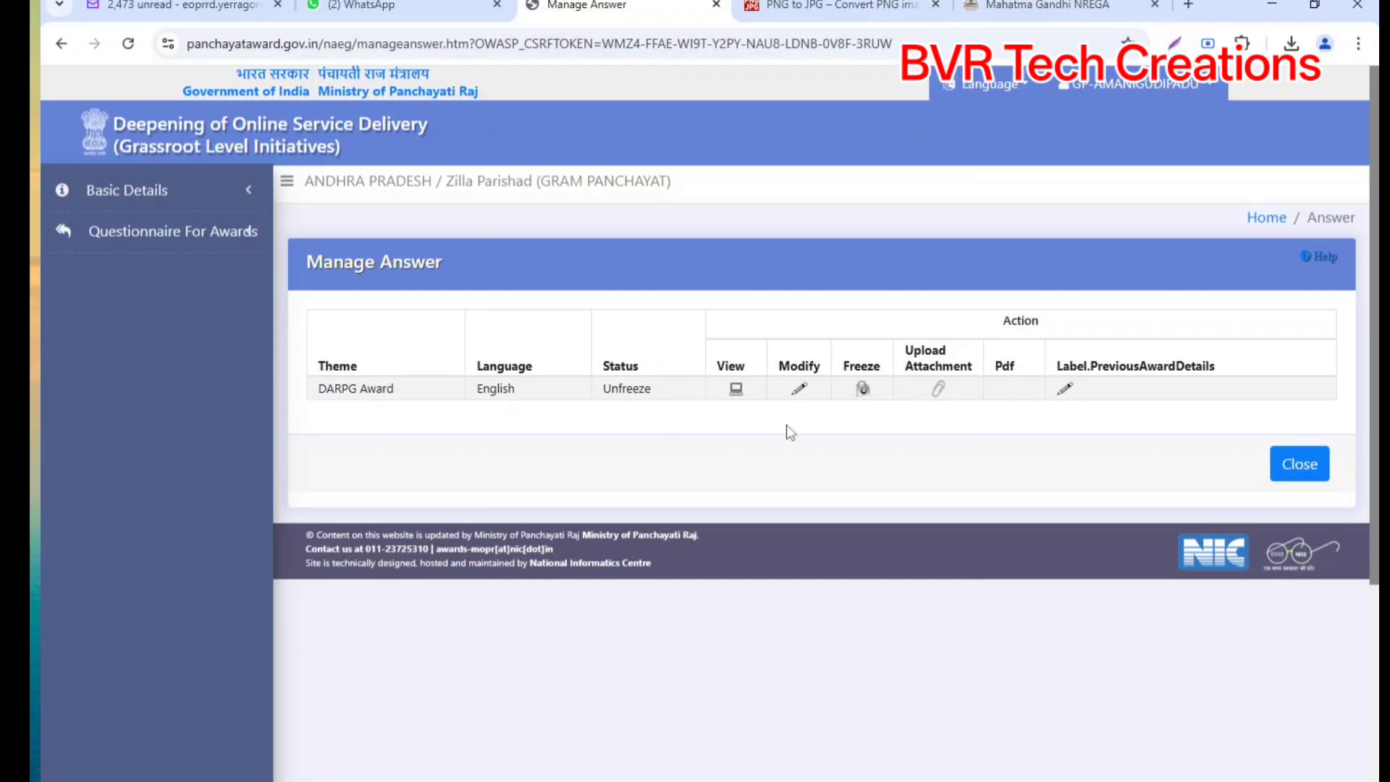
{"action": "left_click", "coordinate": [863, 390]}
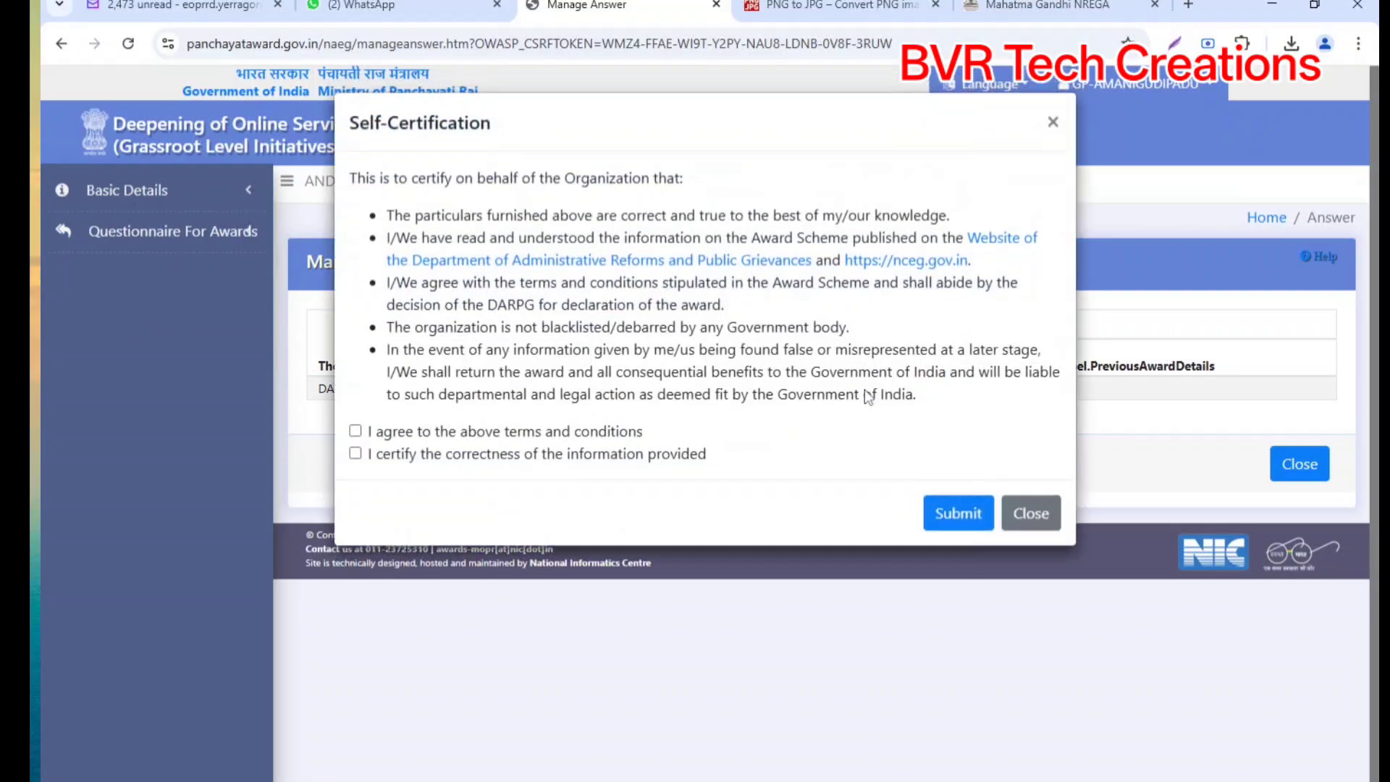
{"action": "left_click", "coordinate": [356, 432]}
{"action": "left_click", "coordinate": [356, 453]}
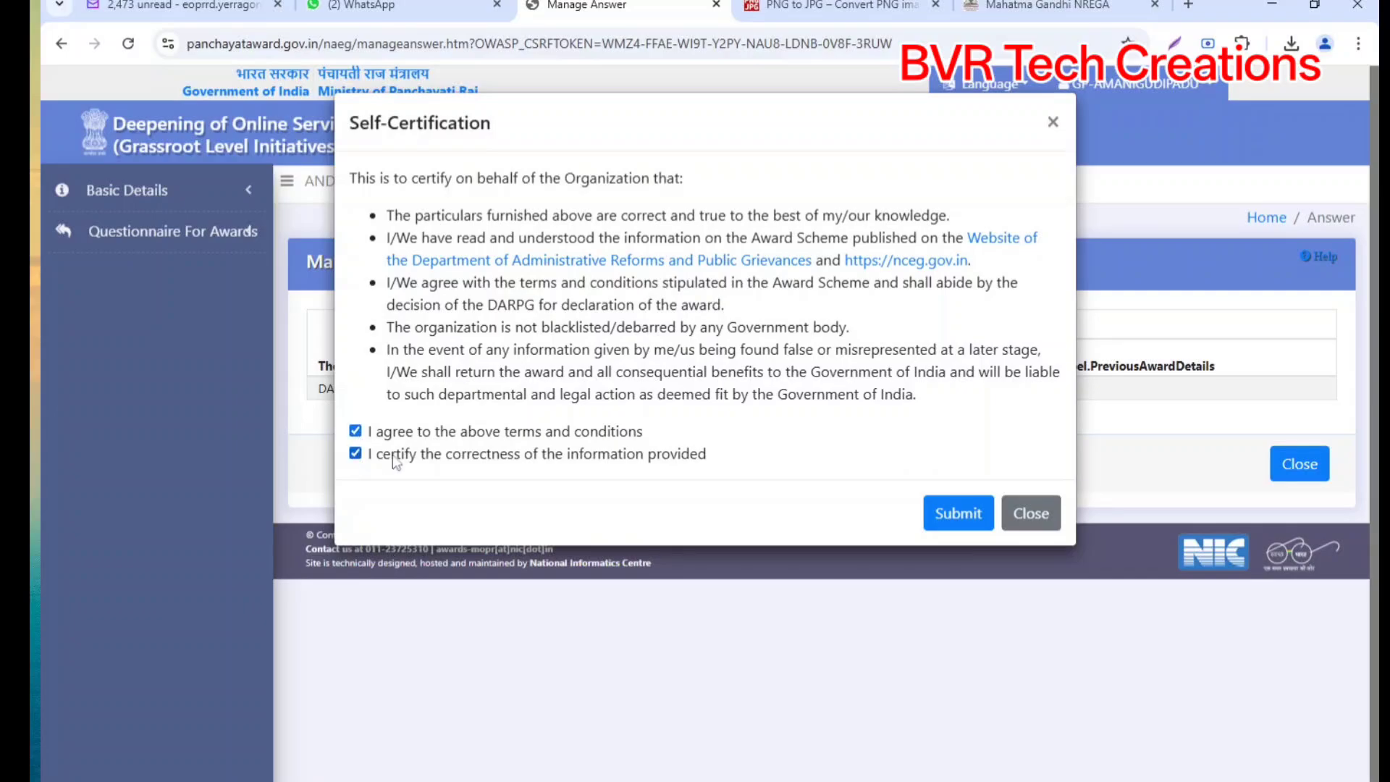
{"action": "left_click", "coordinate": [958, 513]}
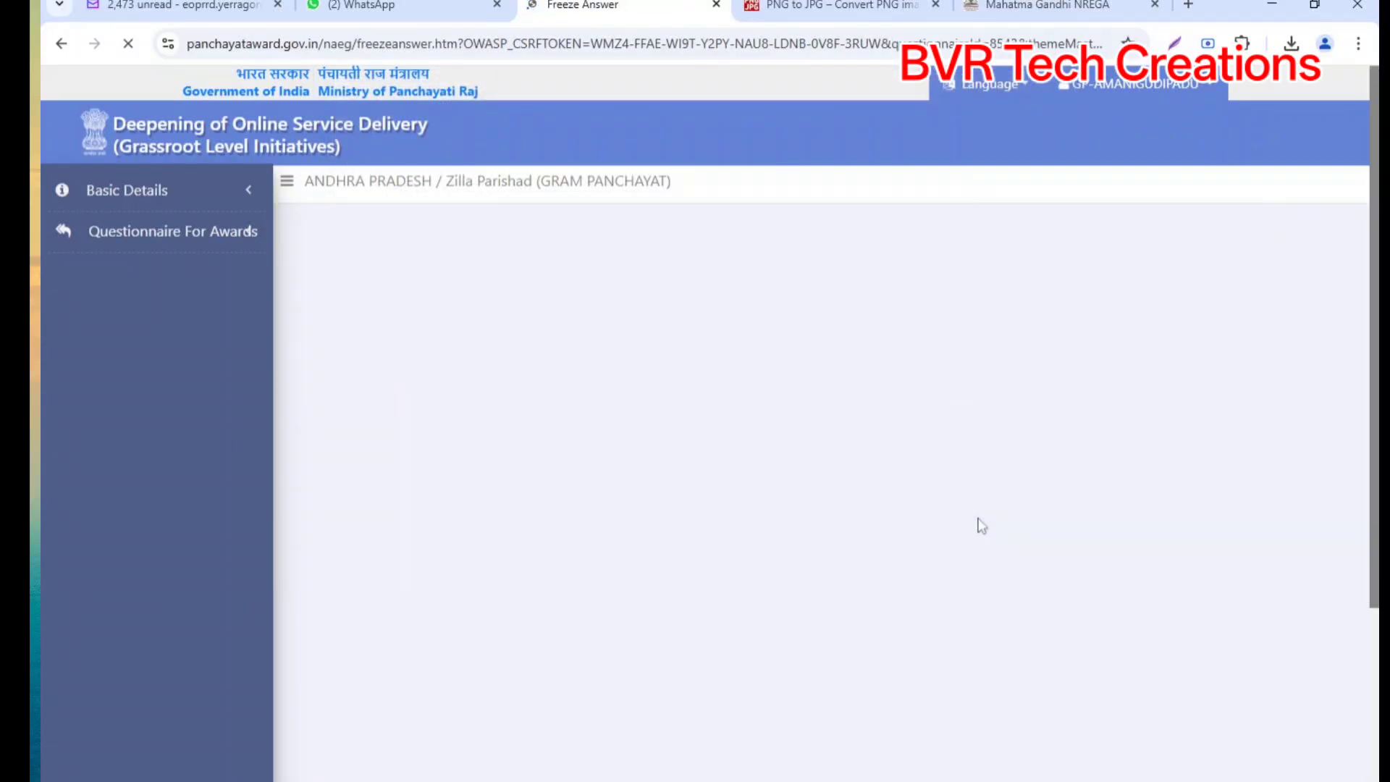
Step: Step through locked Questions 1–8, check Question 28, and request the DARPG Award freeze
{"action": "scroll", "coordinate": [645, 449], "scroll_direction": "down", "scroll_amount": 3}
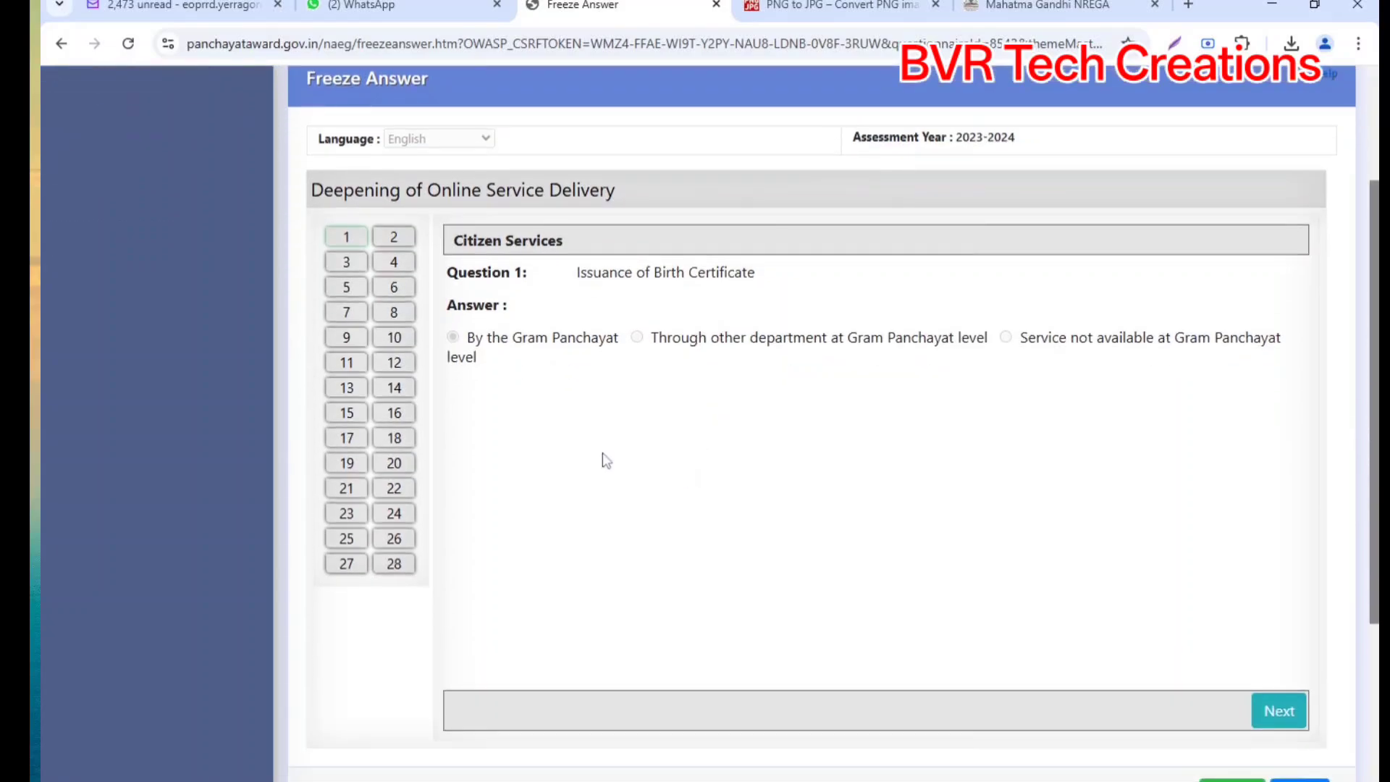
{"action": "scroll", "coordinate": [498, 464], "scroll_direction": "down", "scroll_amount": 2}
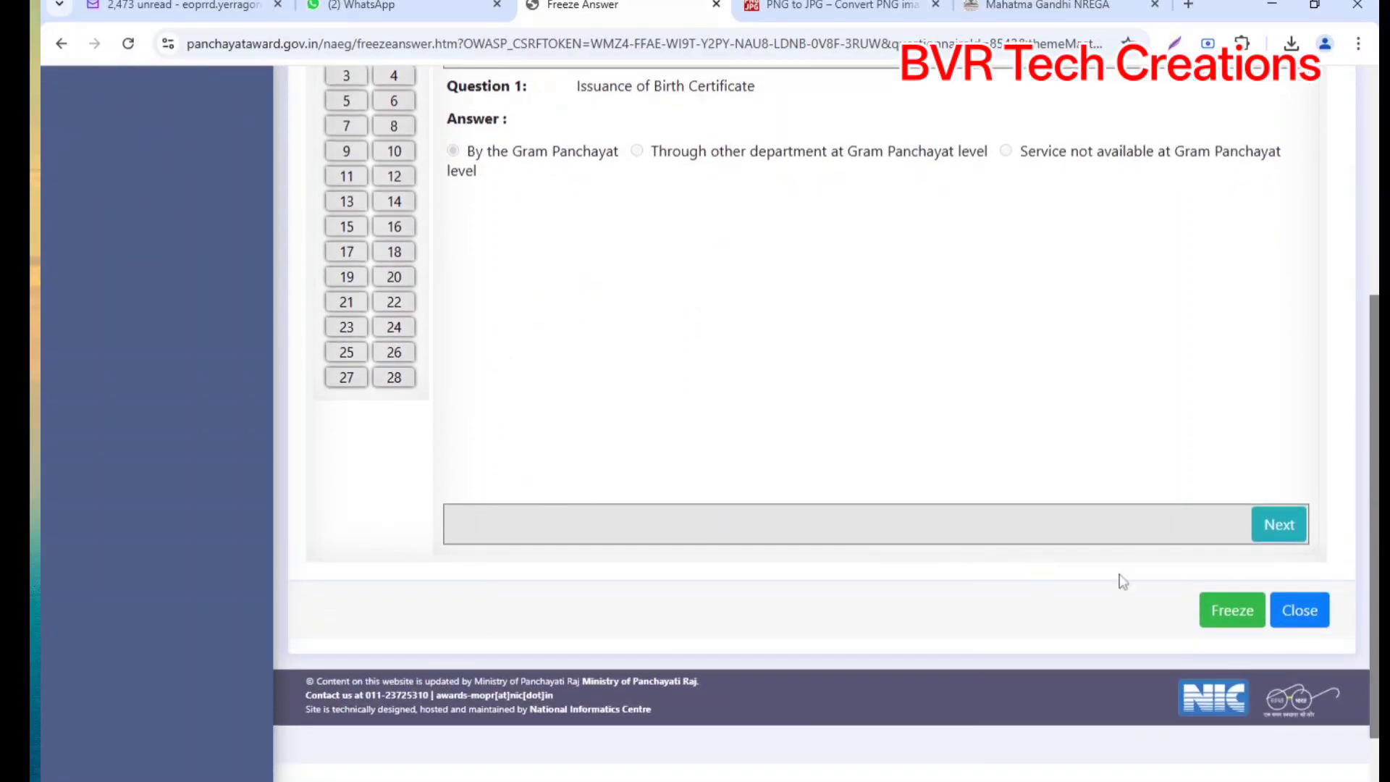
{"action": "left_click", "coordinate": [1289, 532]}
{"action": "left_click", "coordinate": [1290, 532]}
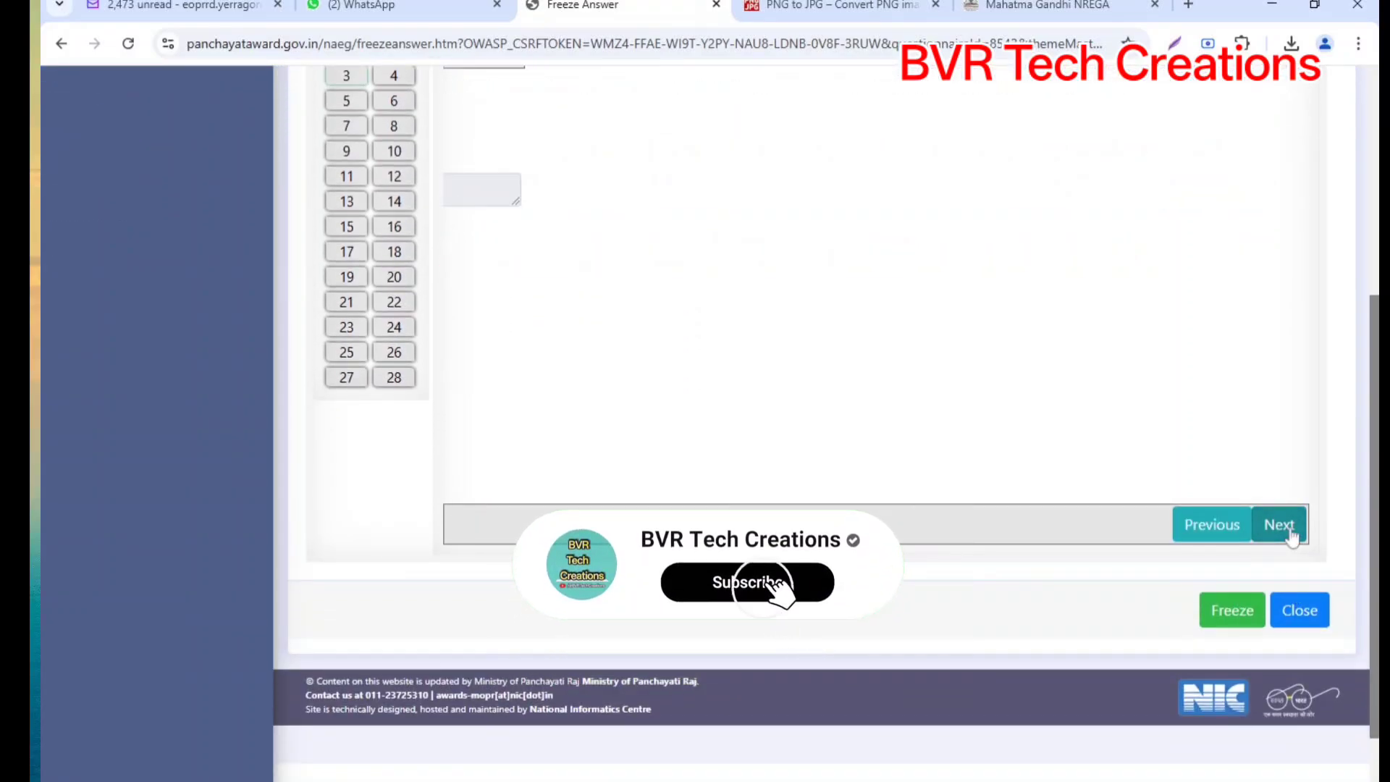
{"action": "left_click", "coordinate": [1289, 532]}
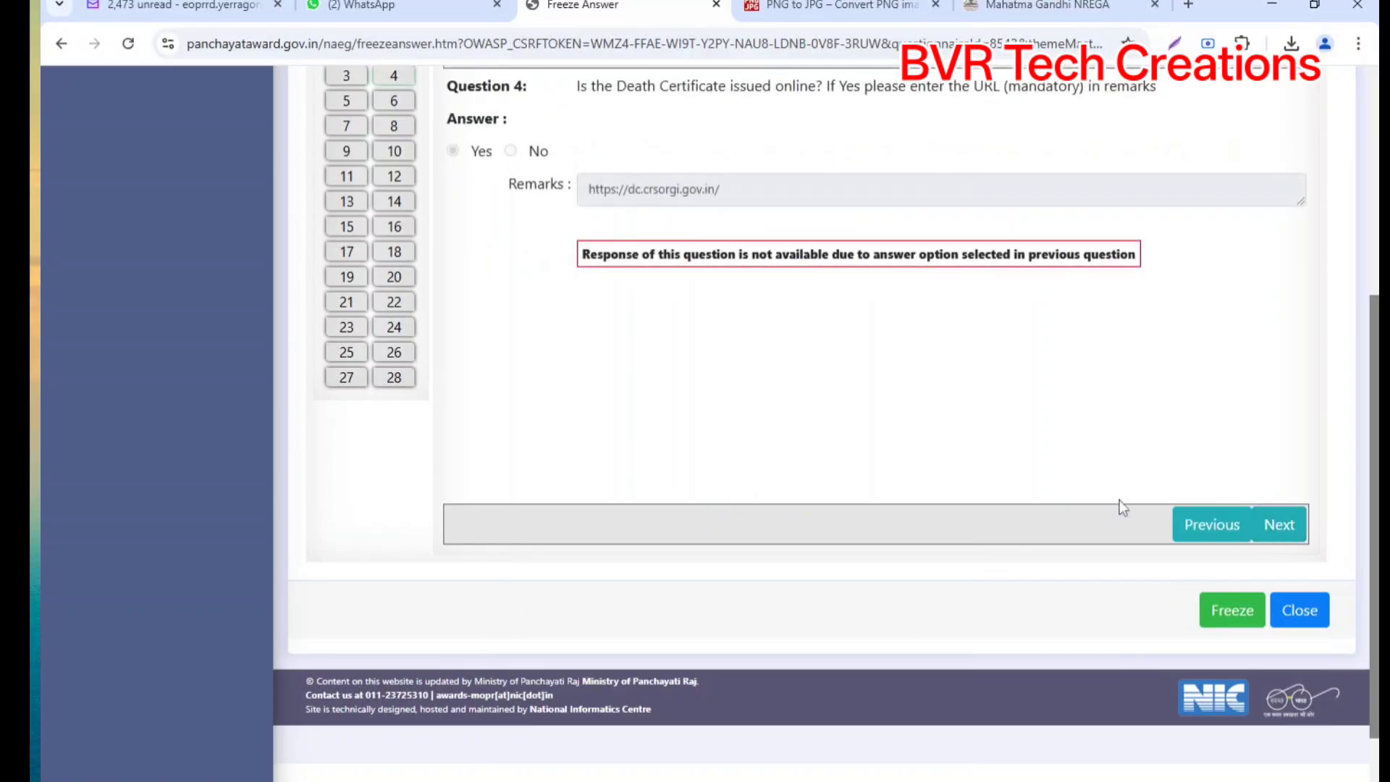
{"action": "left_click", "coordinate": [1282, 535]}
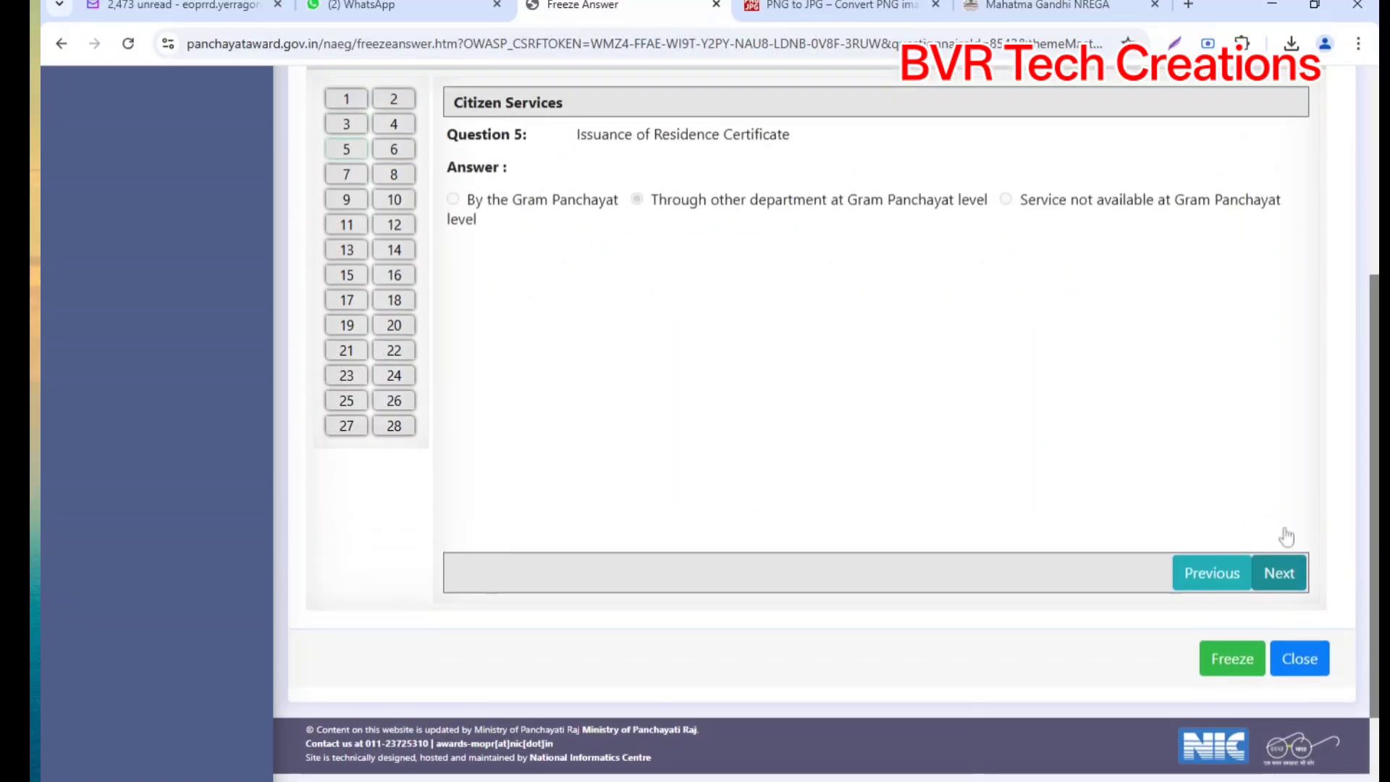
{"action": "left_click", "coordinate": [1301, 617]}
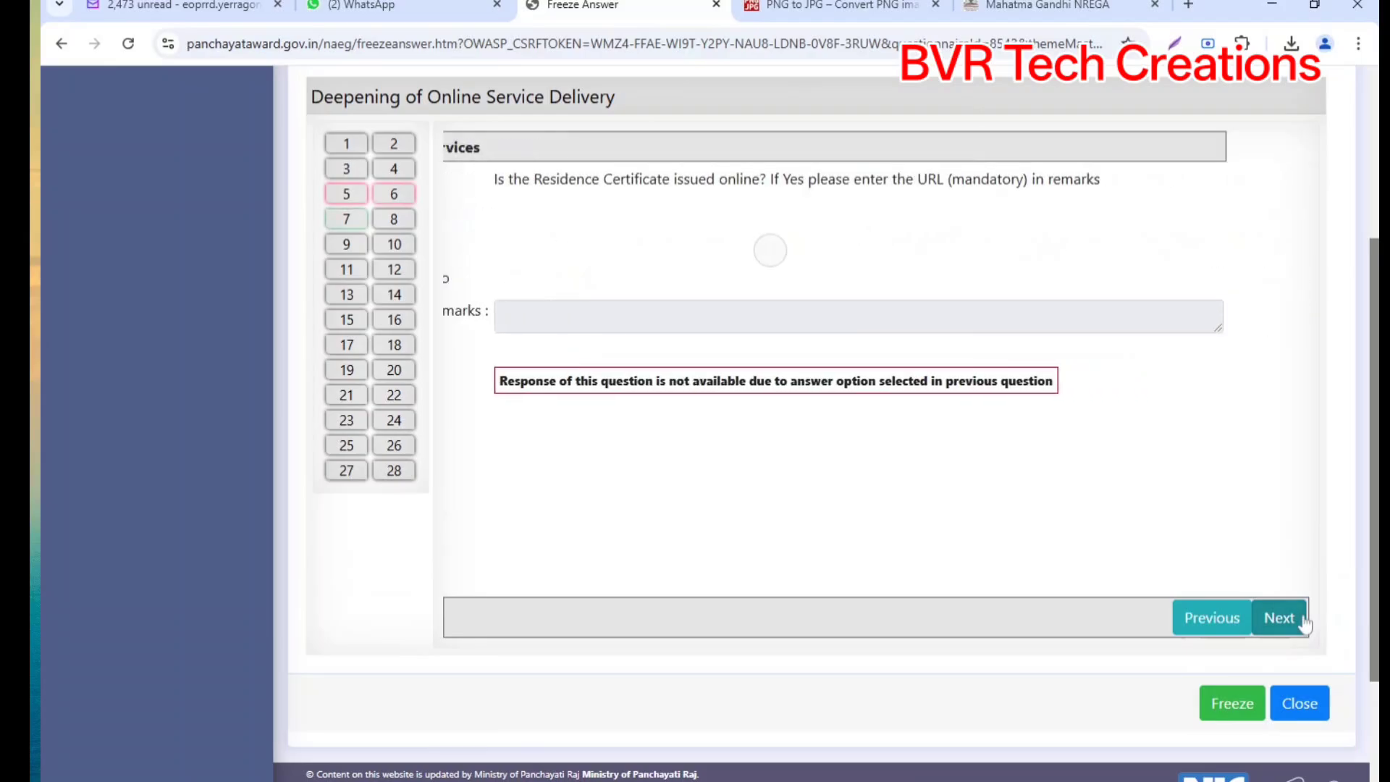
{"action": "left_click", "coordinate": [1303, 620]}
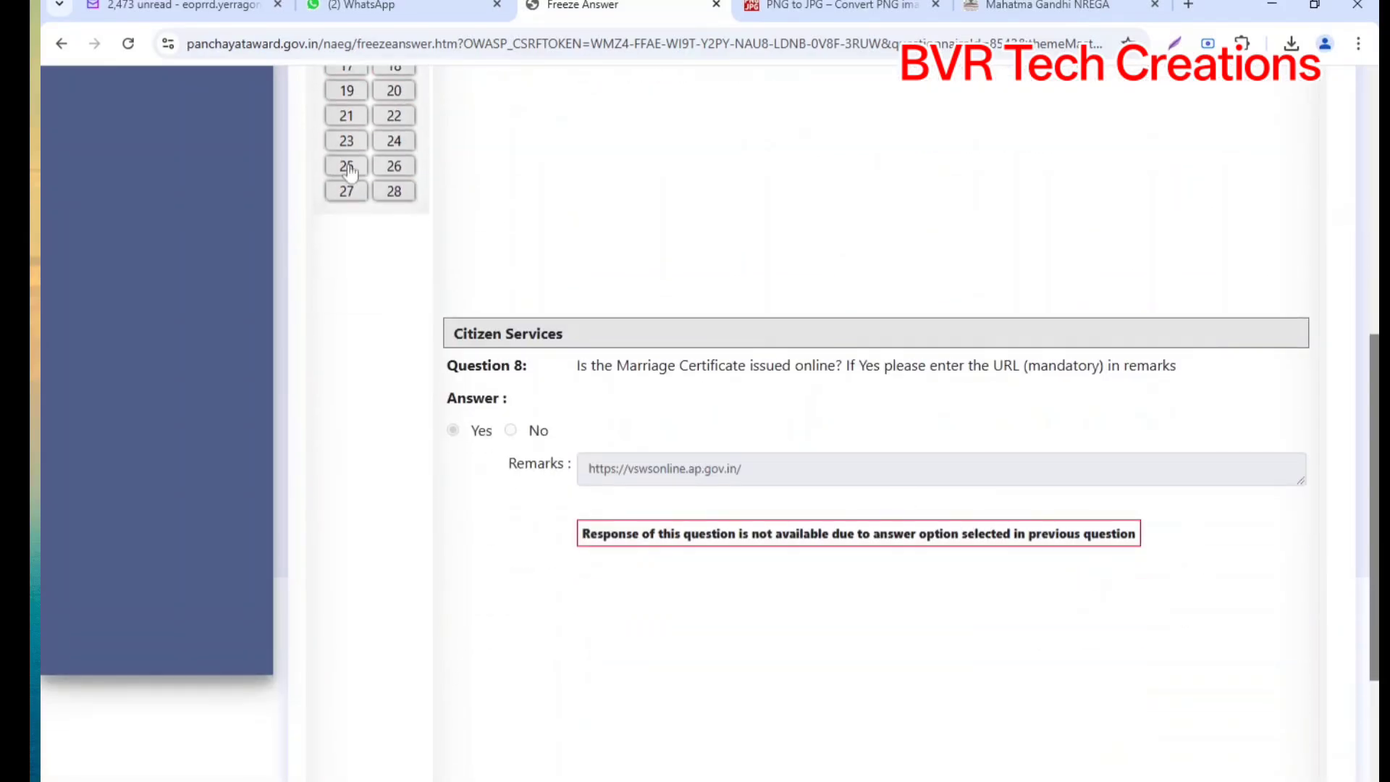
{"action": "left_click", "coordinate": [397, 194]}
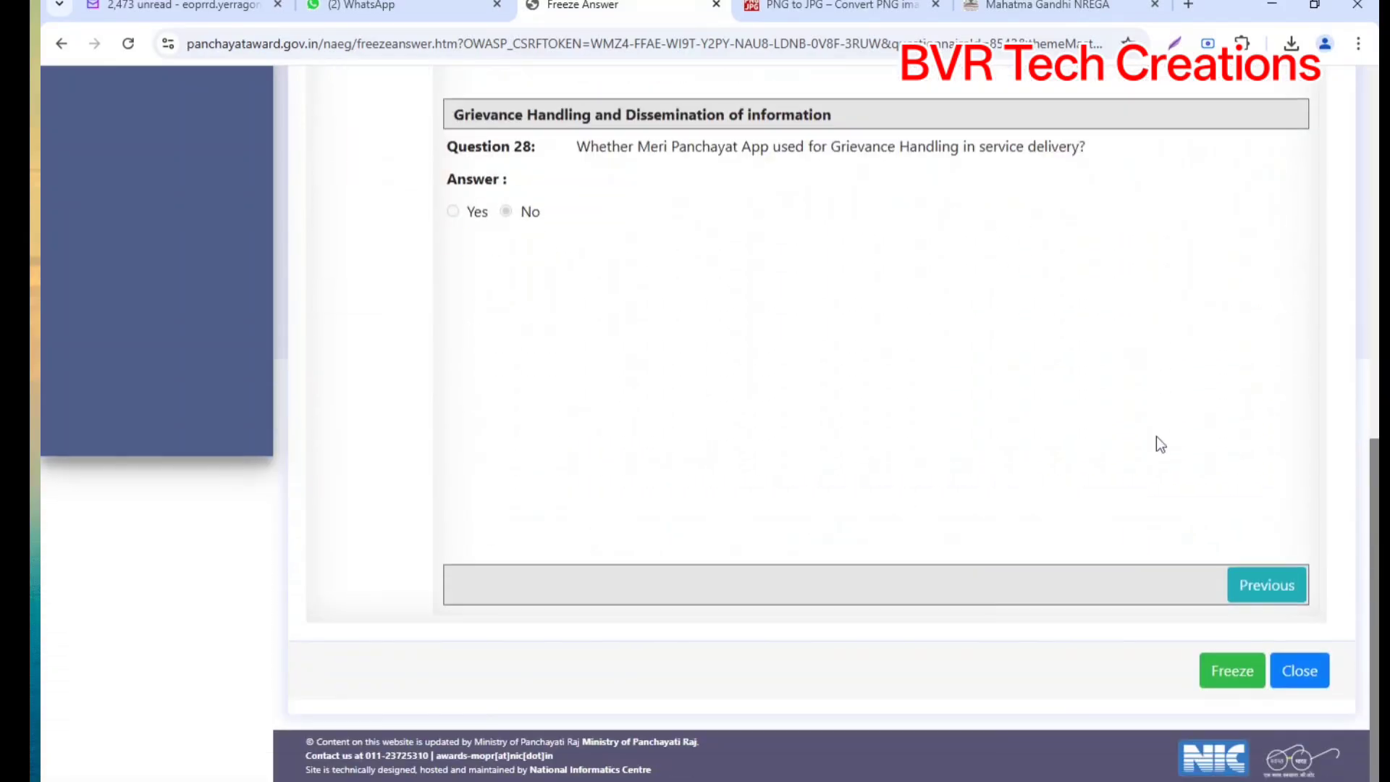
{"action": "left_click", "coordinate": [1231, 670]}
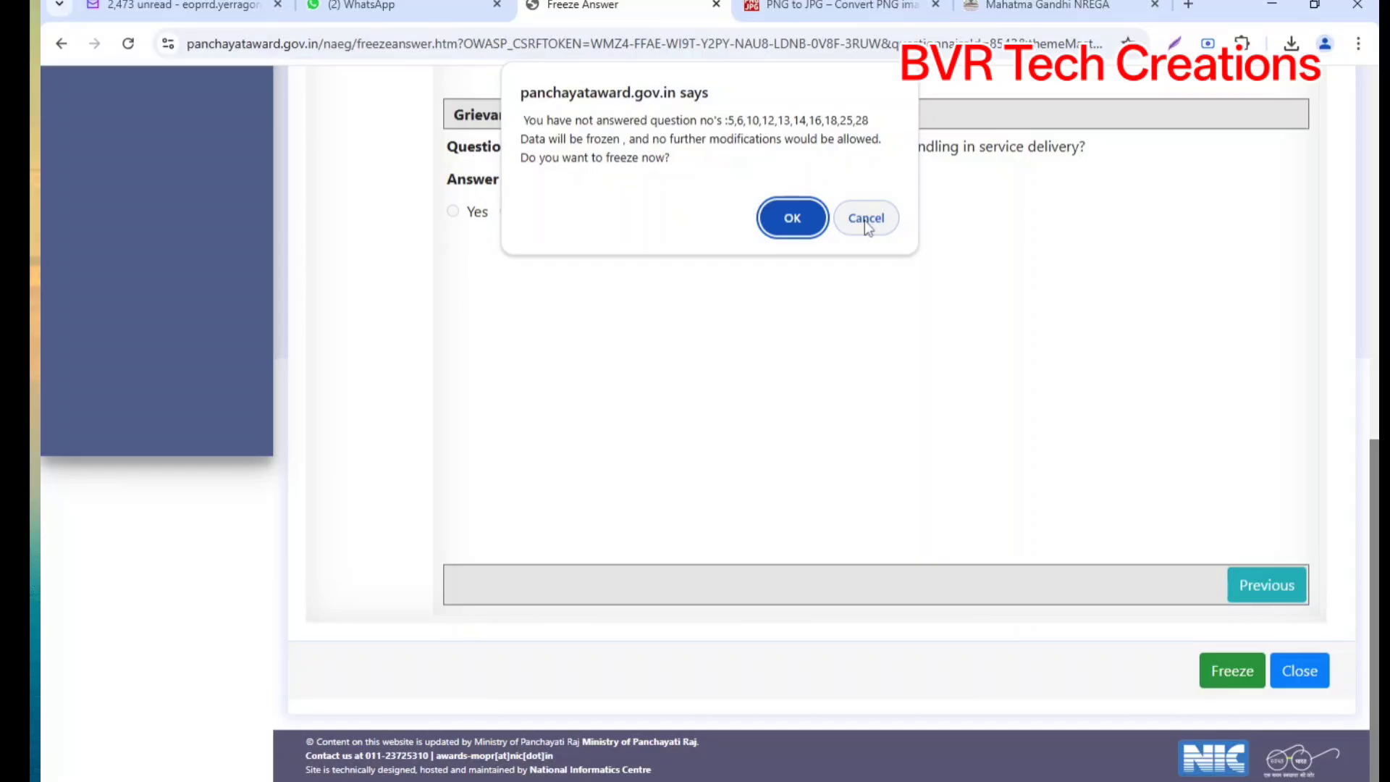
Step: Confirm the freeze despite unanswered questions, close the progress summary, and switch to WhatsApp Web
{"action": "left_click", "coordinate": [768, 211]}
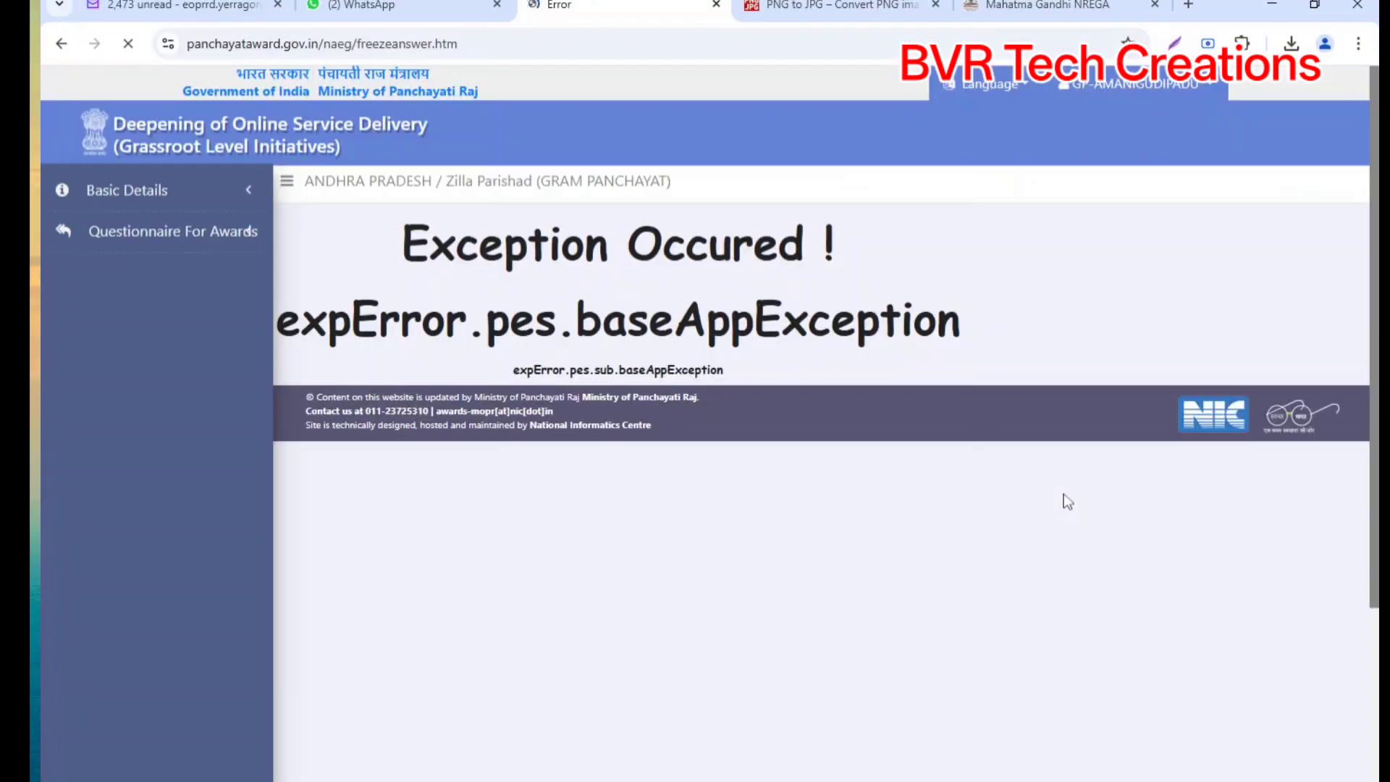
{"action": "left_click", "coordinate": [173, 231]}
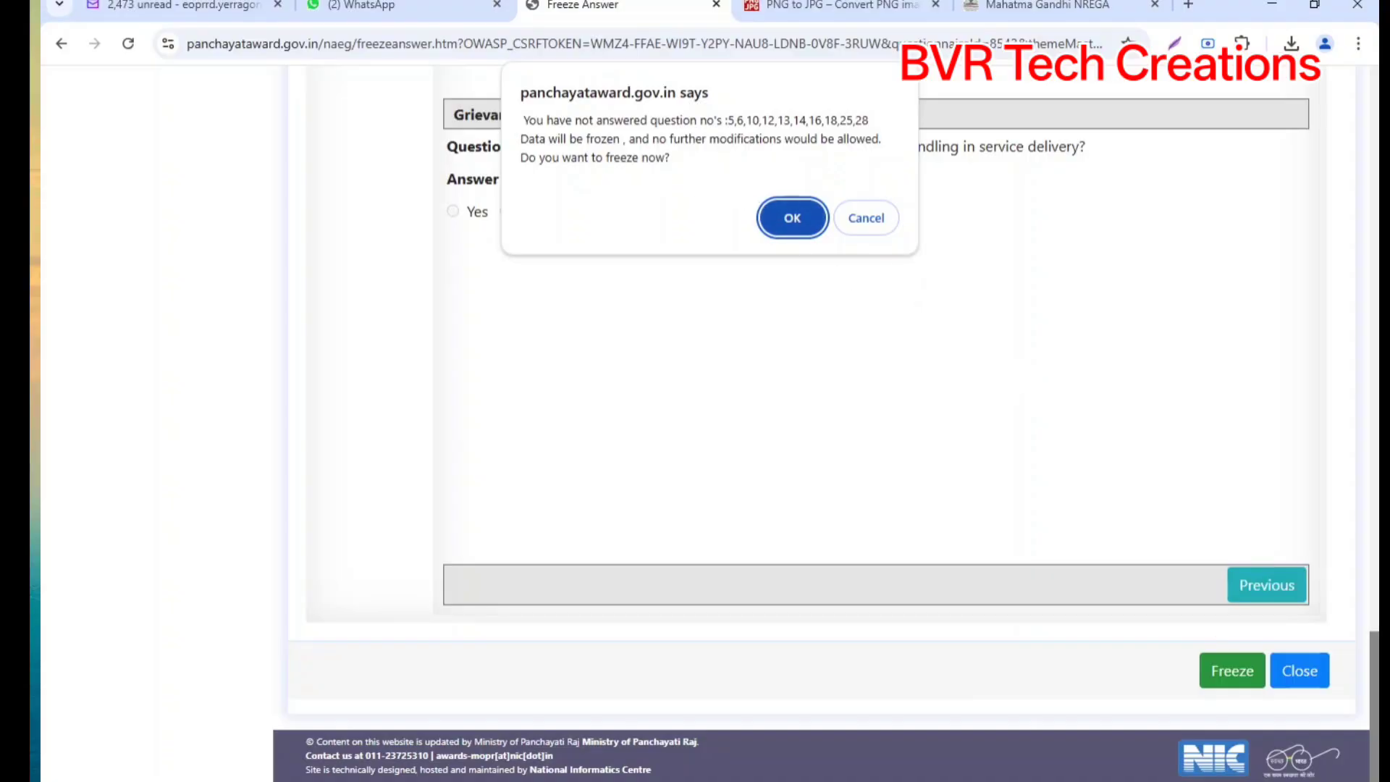
{"action": "left_click", "coordinate": [792, 220]}
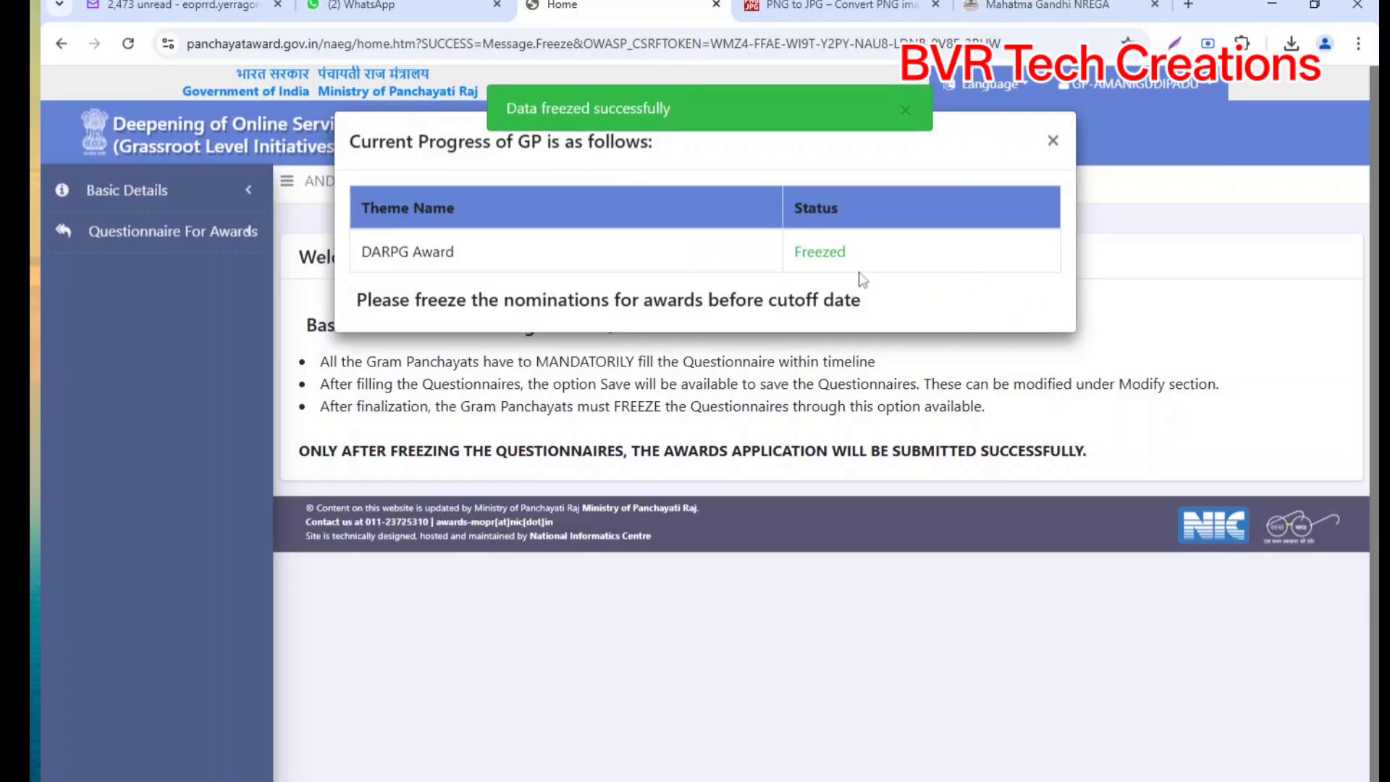
{"action": "left_click", "coordinate": [1053, 143]}
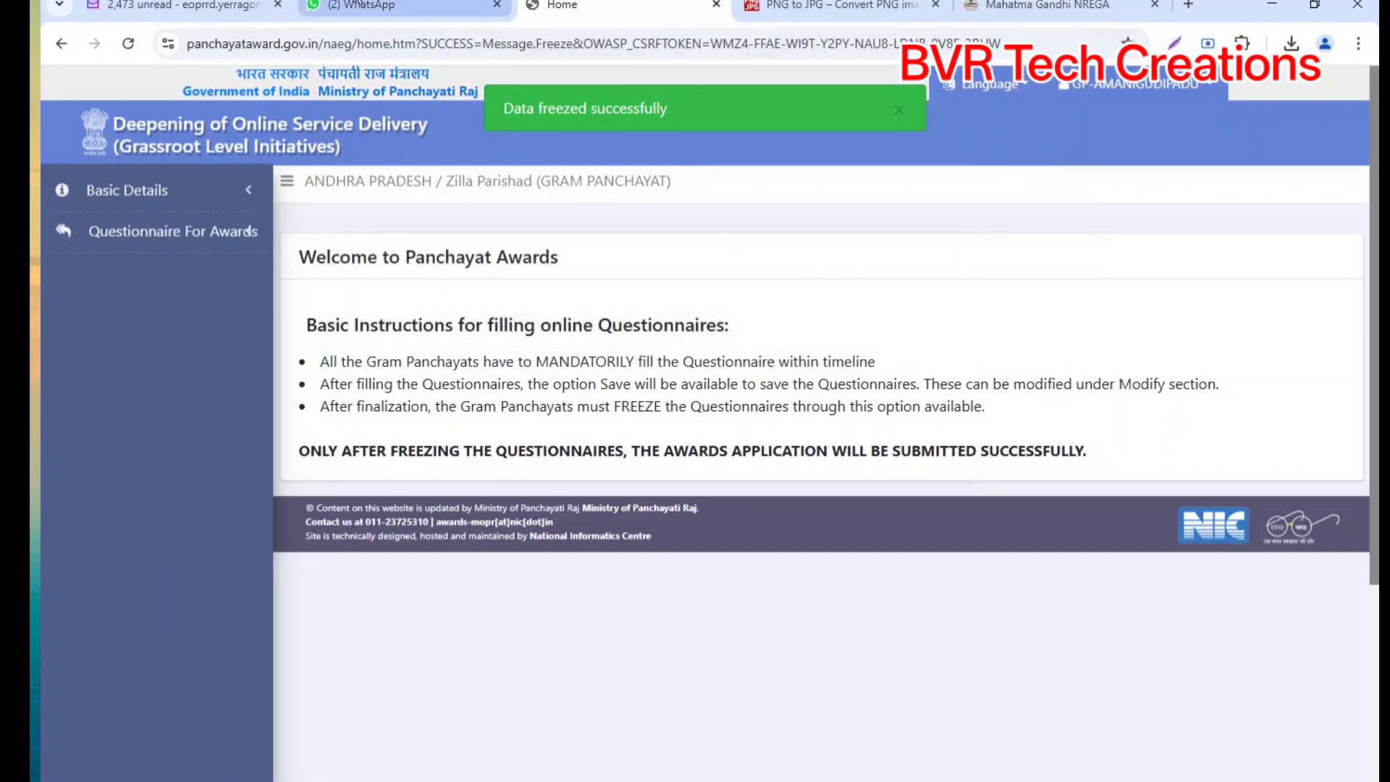
{"action": "left_click", "coordinate": [376, 6]}
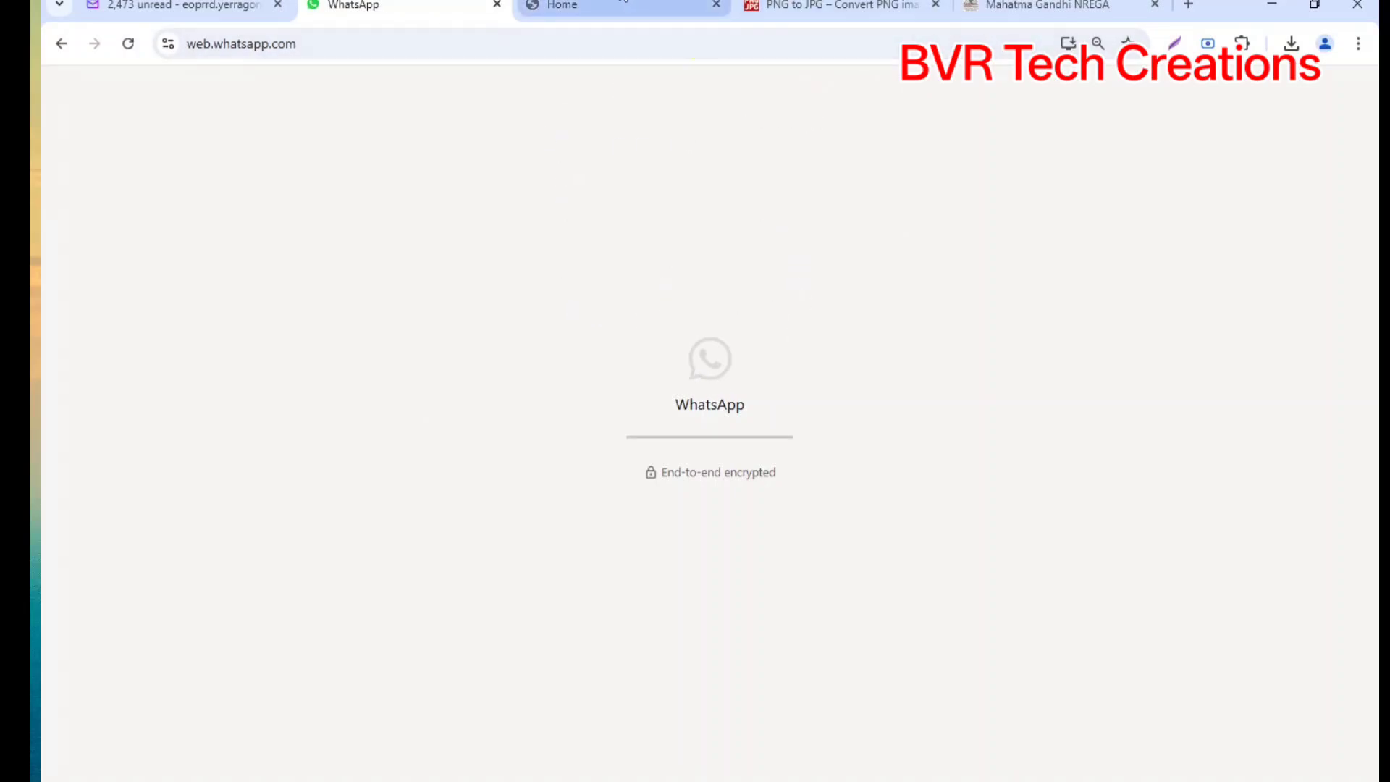
Step: Download Answer_Amanigudipadu.pdf of the frozen DARPG Award answers, review it, and return to Manage Answer
{"action": "left_click", "coordinate": [608, 8]}
{"action": "left_click", "coordinate": [251, 230]}
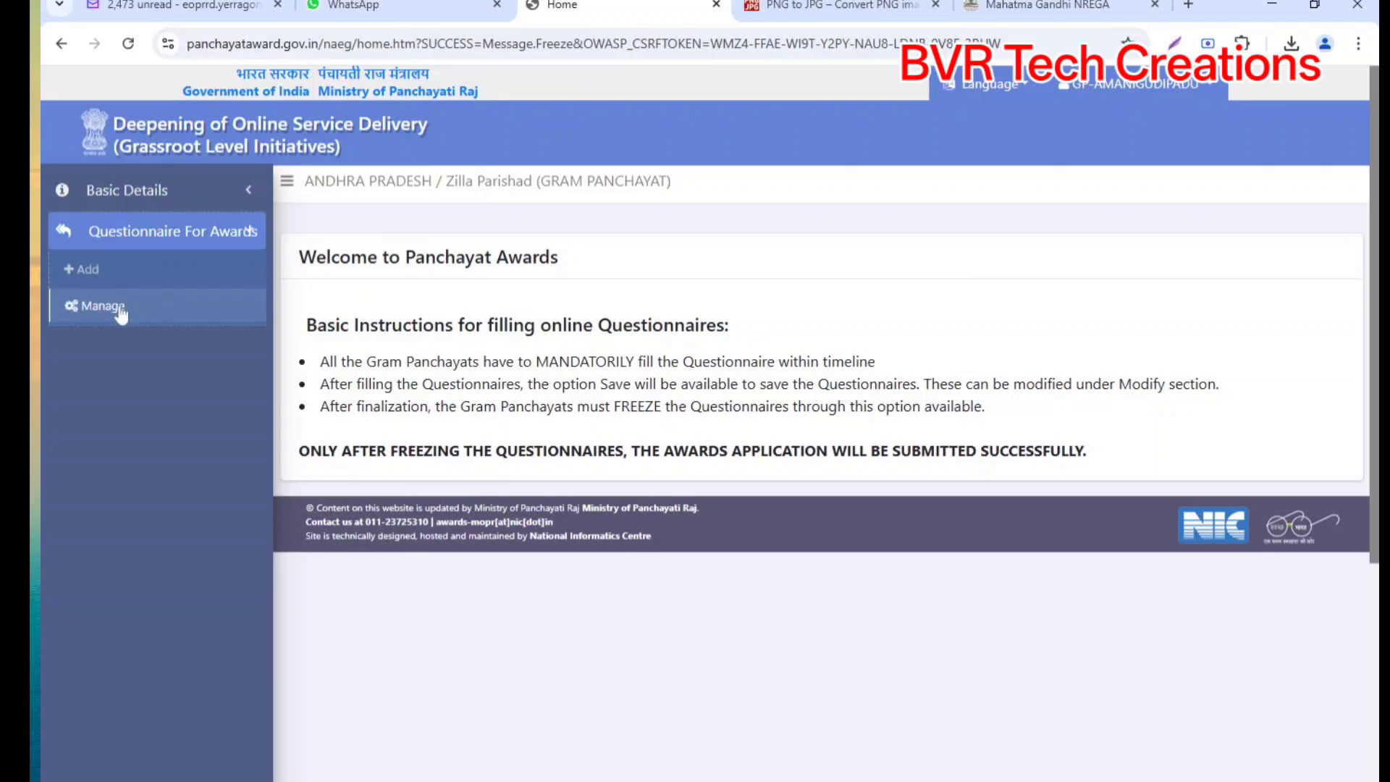
{"action": "left_click", "coordinate": [115, 307]}
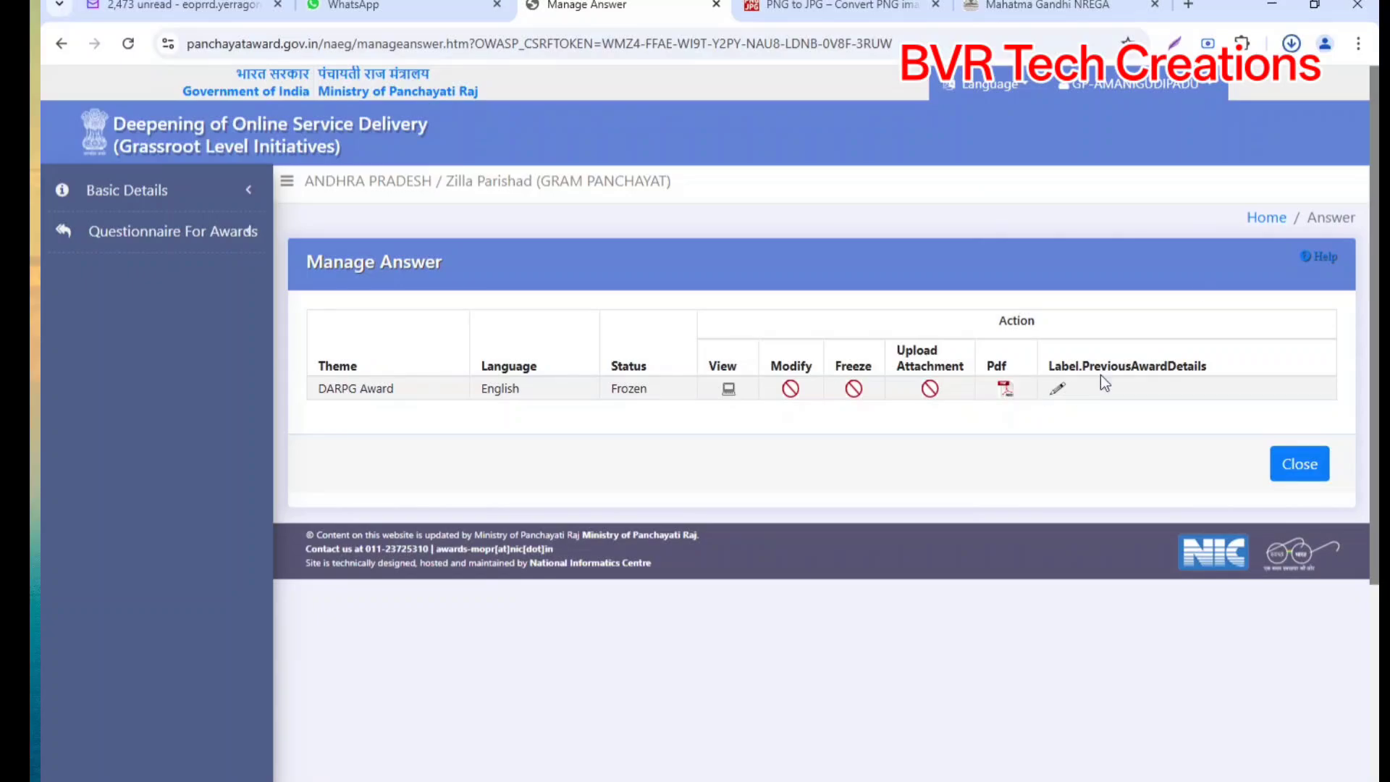
{"action": "left_click", "coordinate": [1202, 293]}
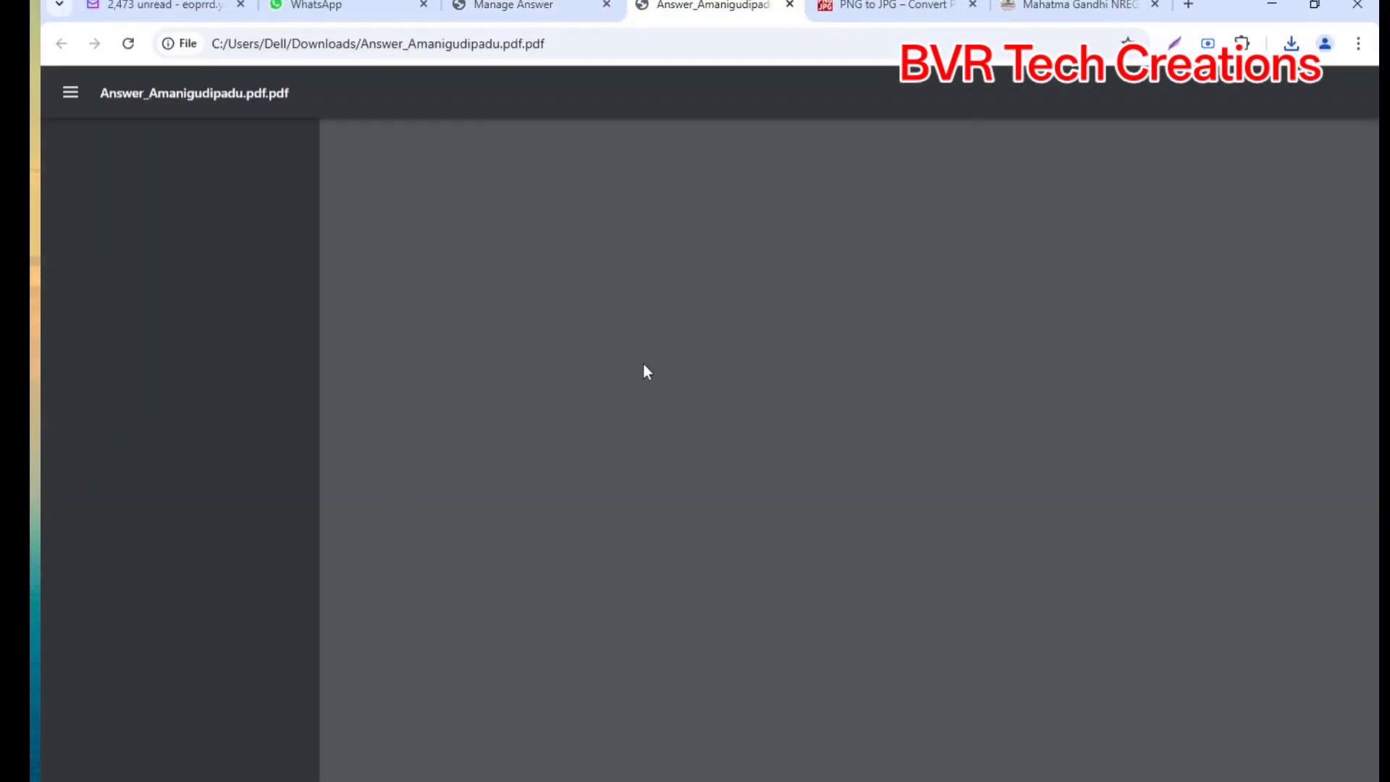
{"action": "scroll", "coordinate": [646, 371], "scroll_direction": "down", "scroll_amount": 20}
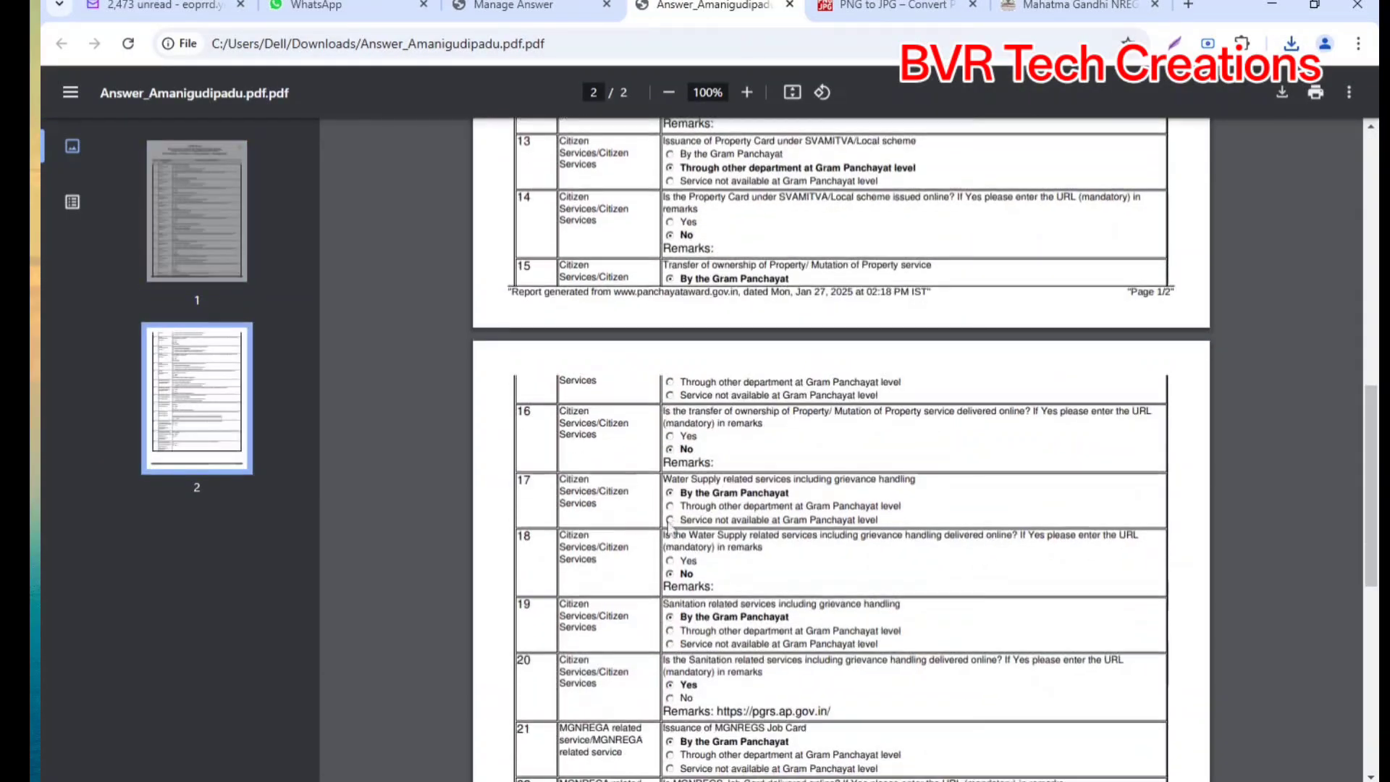
{"action": "scroll", "coordinate": [841, 449], "scroll_direction": "up", "scroll_amount": 17}
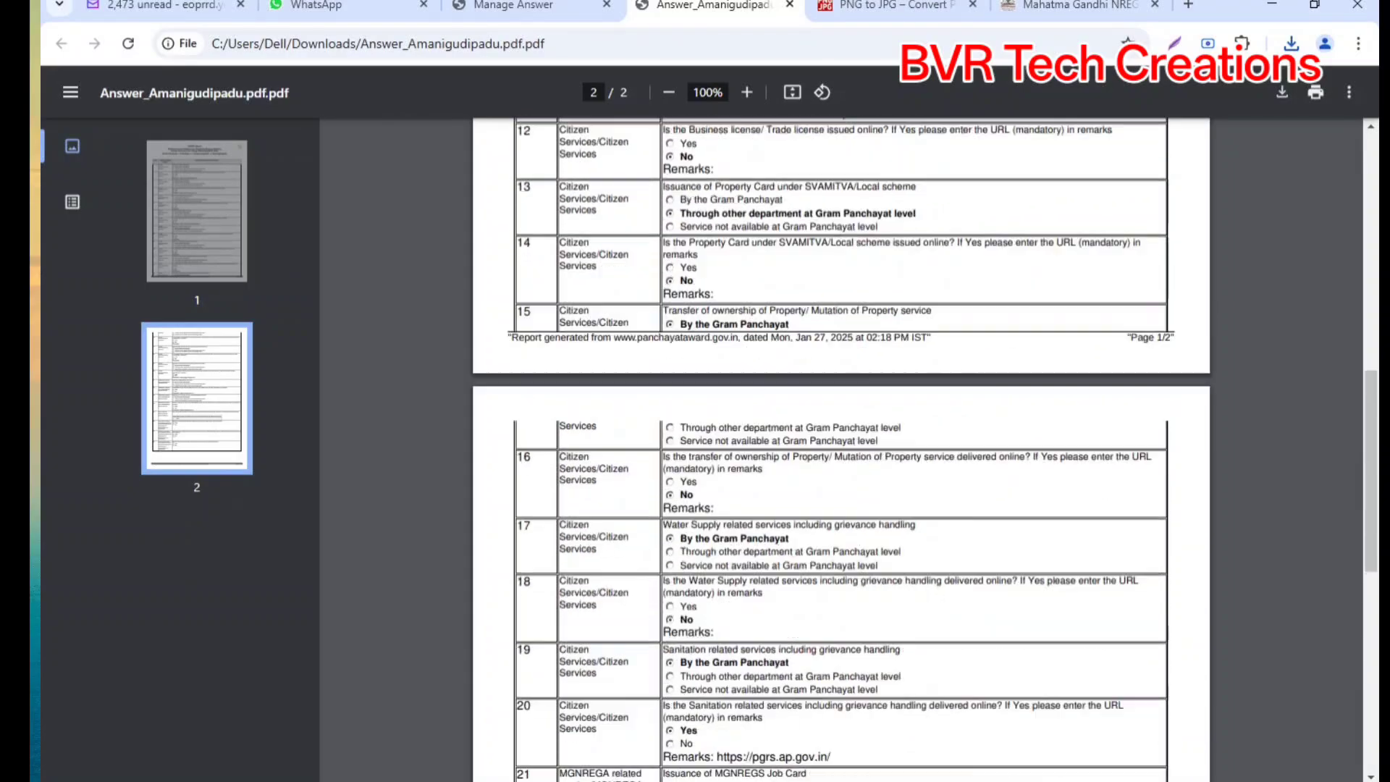
{"action": "left_click", "coordinate": [566, 3]}
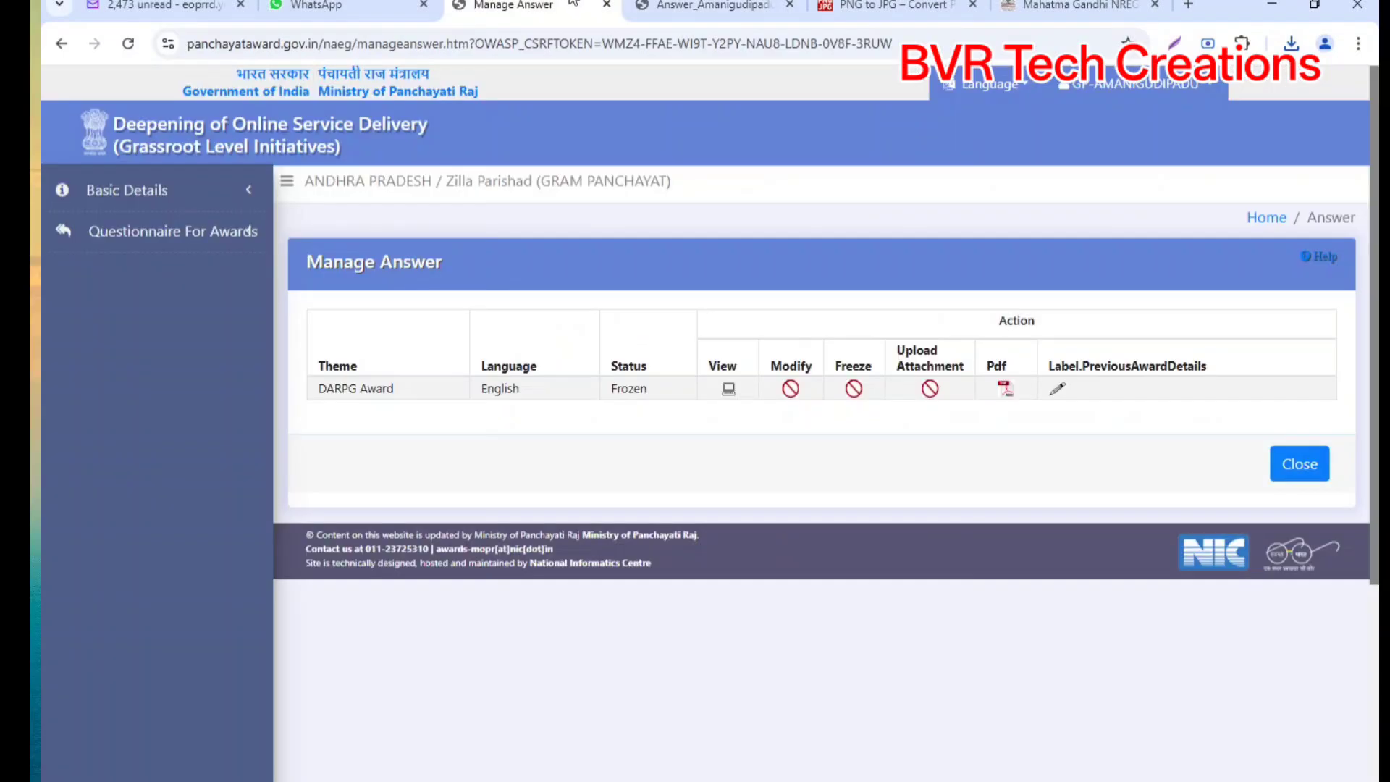
Step: Open the previous award details form and the public dashboard reports in a new tab
{"action": "left_click", "coordinate": [1058, 390]}
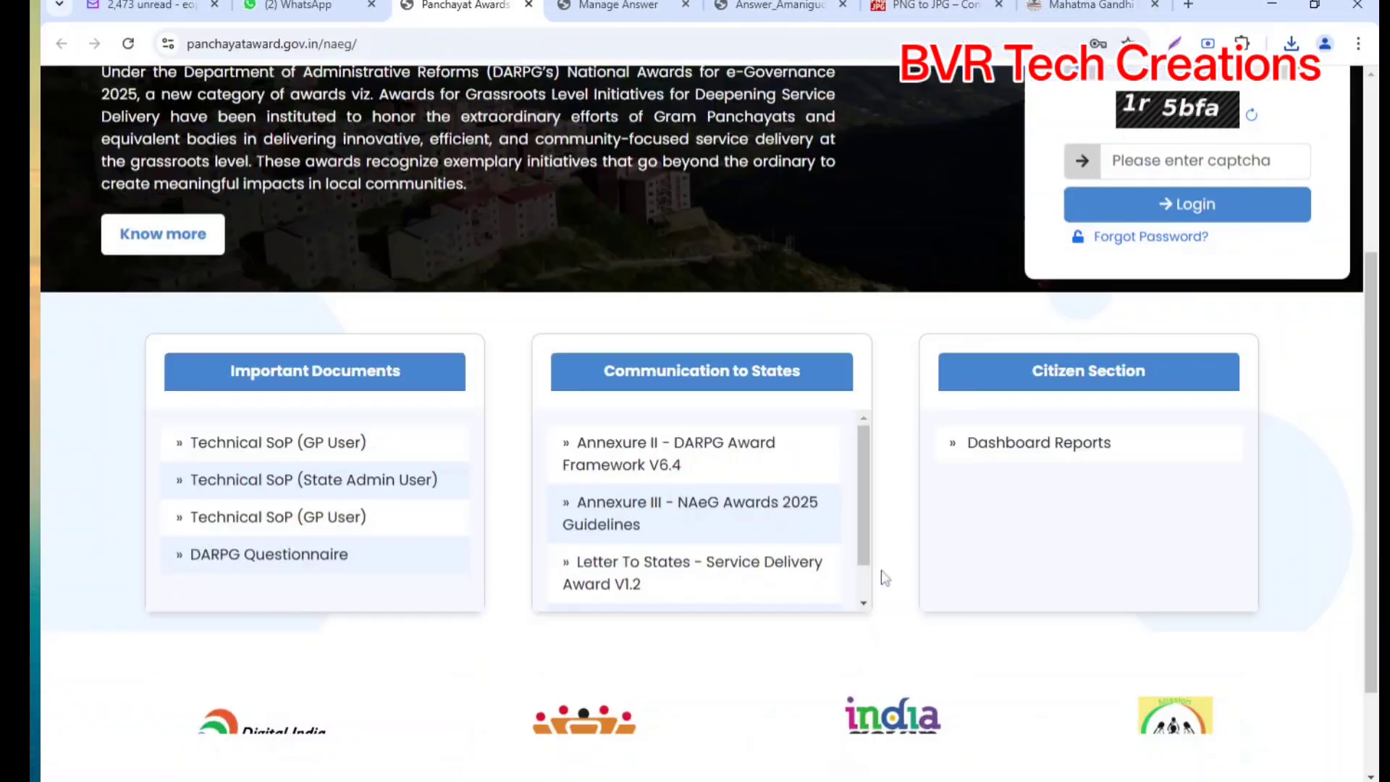
{"action": "scroll", "coordinate": [862, 572], "scroll_direction": "down", "scroll_amount": 1}
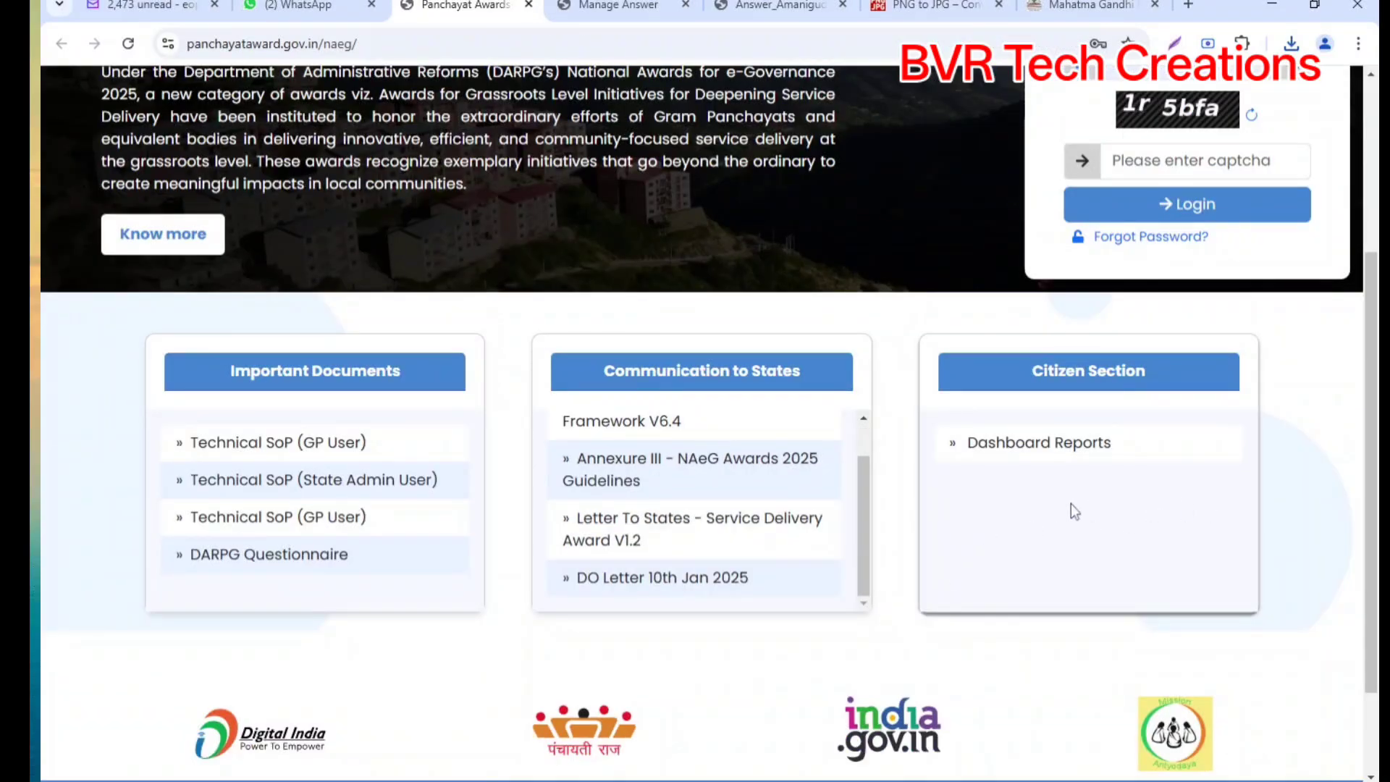
{"action": "left_click", "coordinate": [1021, 442]}
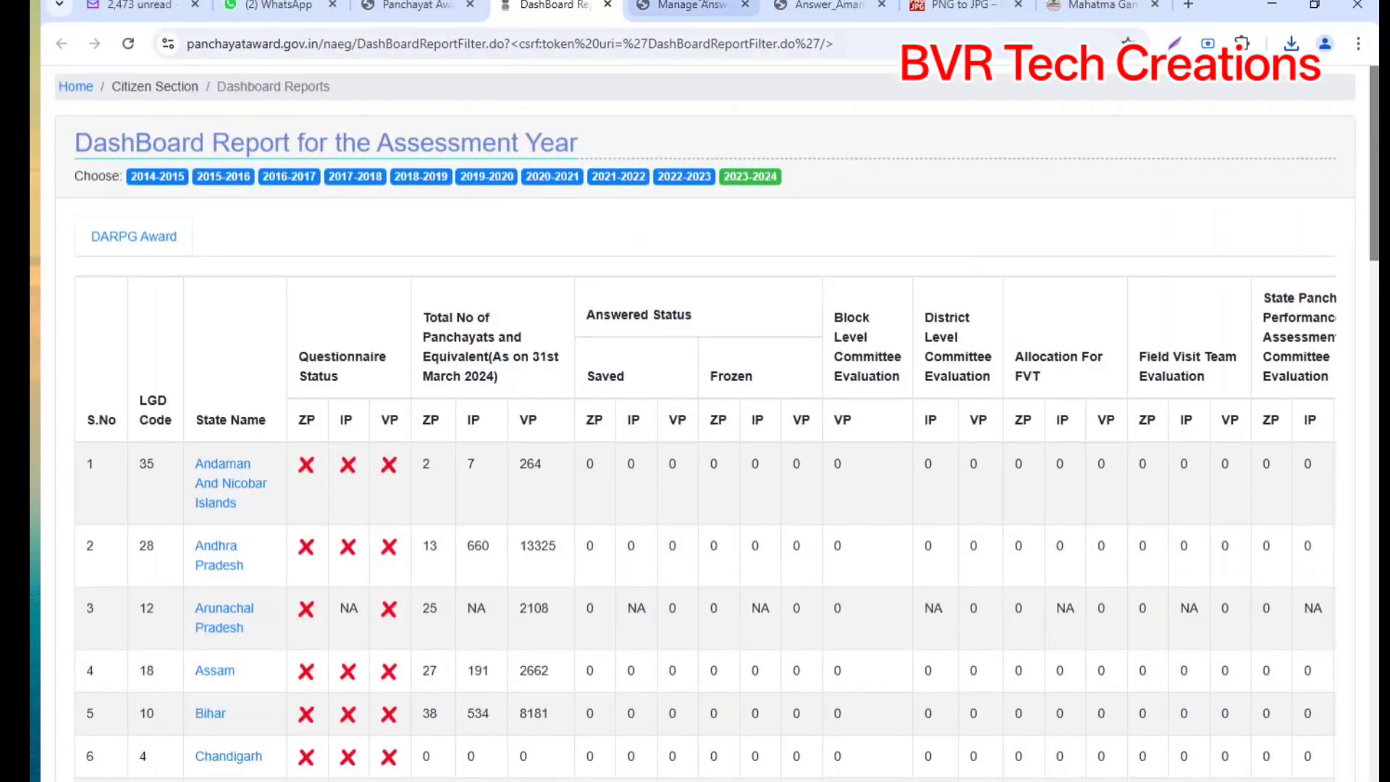
Step: Log out of the gram panchayat account and open Dashboard Reports from the Citizen Section
{"action": "left_click", "coordinate": [694, 6]}
{"action": "left_click", "coordinate": [1137, 85]}
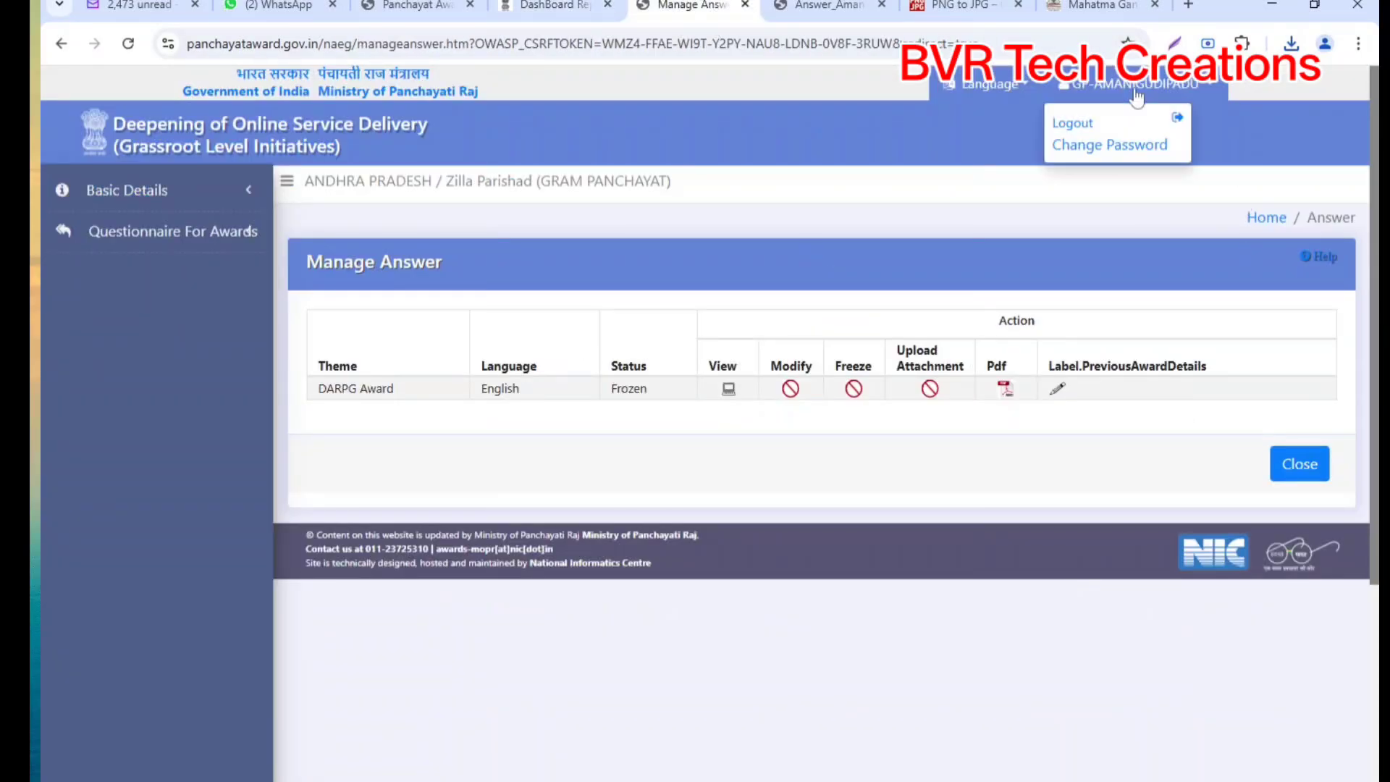
{"action": "left_click", "coordinate": [1071, 121]}
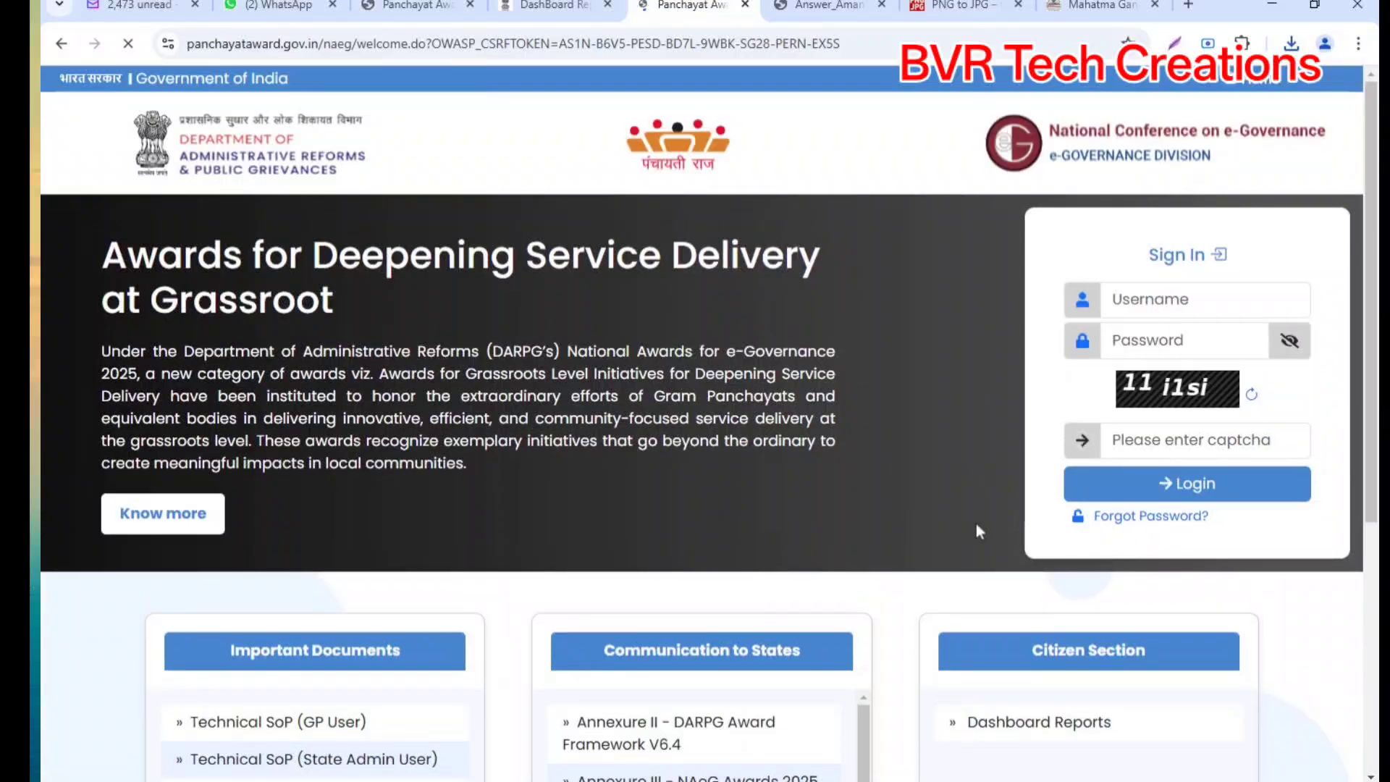
{"action": "scroll", "coordinate": [976, 523], "scroll_direction": "down", "scroll_amount": 5}
{"action": "left_click", "coordinate": [1031, 351]}
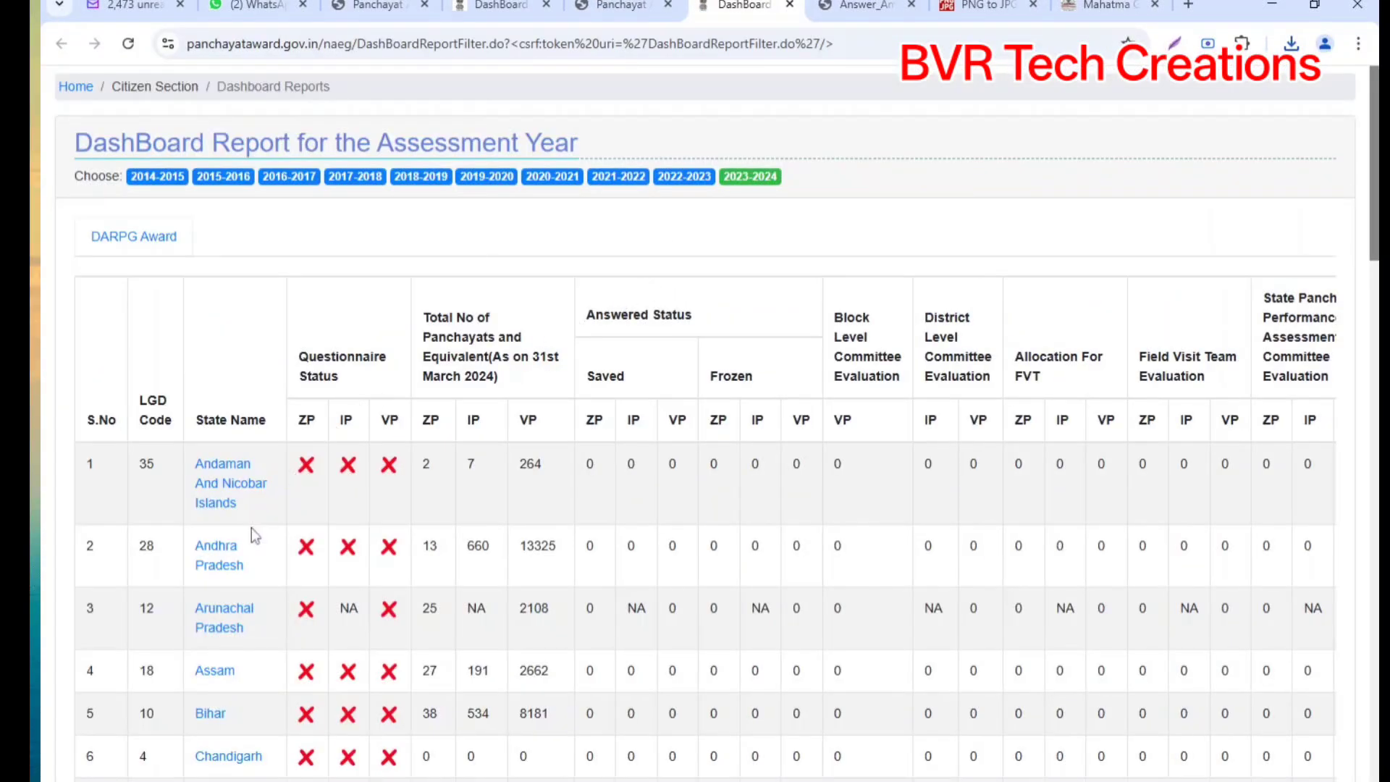
Step: Drill the DARPG report from Andhra Pradesh to Prakasam to Yerragondapalem, listing its 18 village panchayats
{"action": "left_click", "coordinate": [219, 565]}
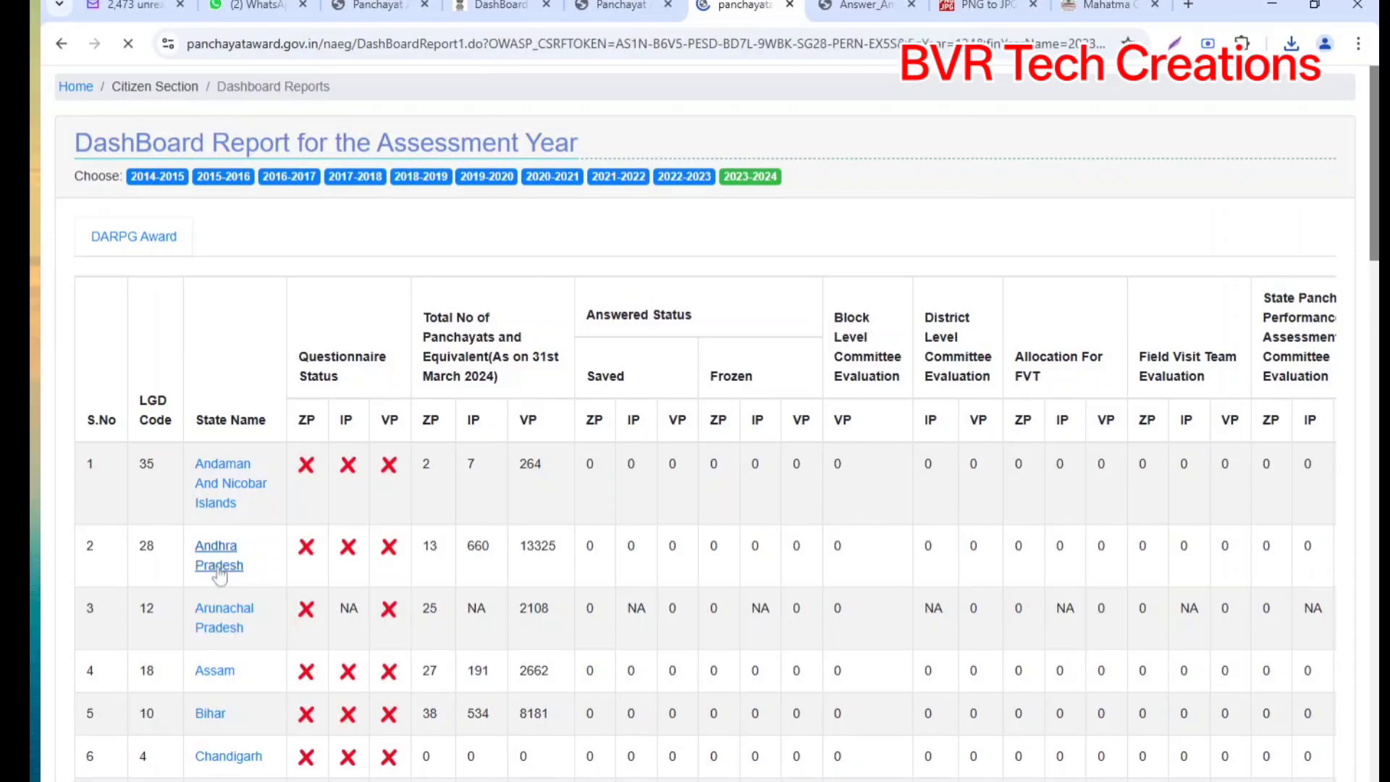
{"action": "scroll", "coordinate": [261, 555], "scroll_direction": "down", "scroll_amount": 3}
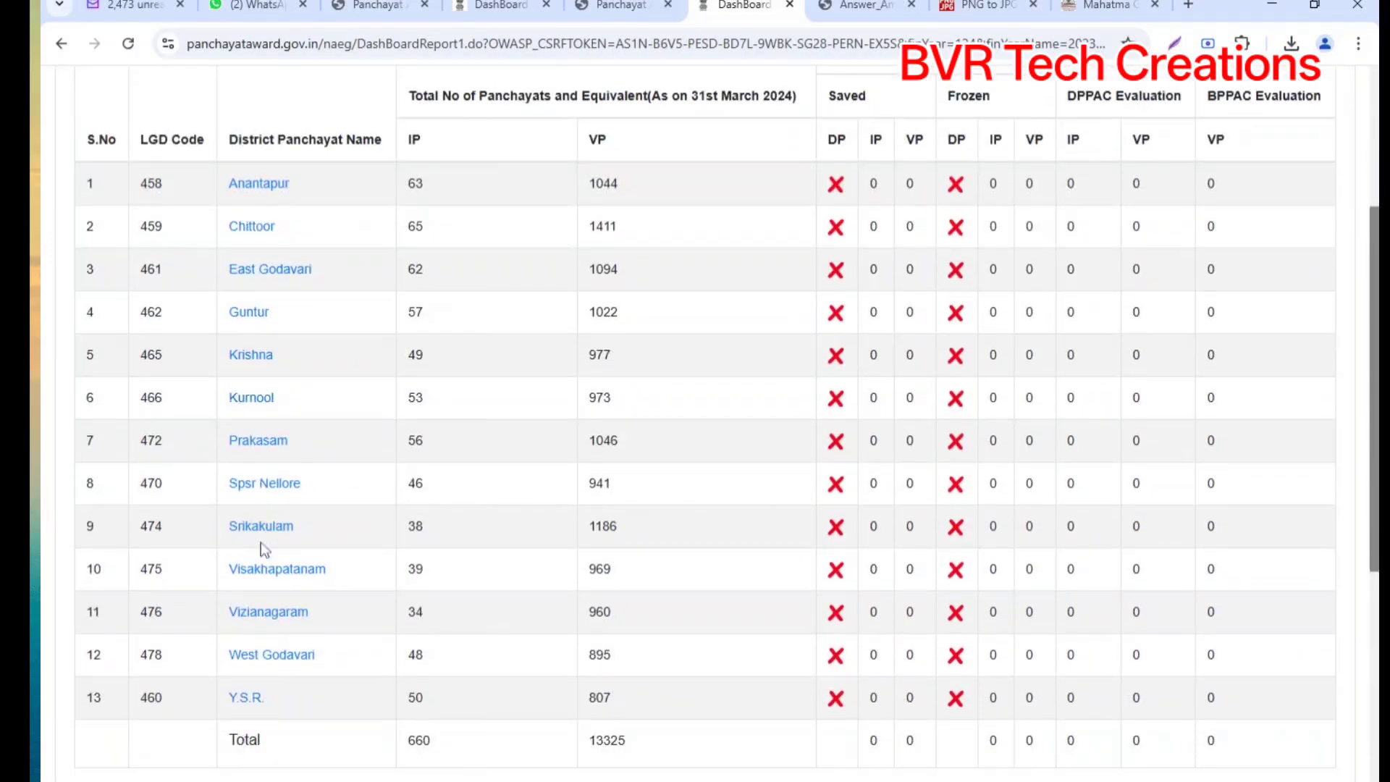
{"action": "scroll", "coordinate": [261, 437], "scroll_direction": "up", "scroll_amount": 3}
{"action": "left_click", "coordinate": [260, 463]}
{"action": "scroll", "coordinate": [262, 478], "scroll_direction": "down", "scroll_amount": 4}
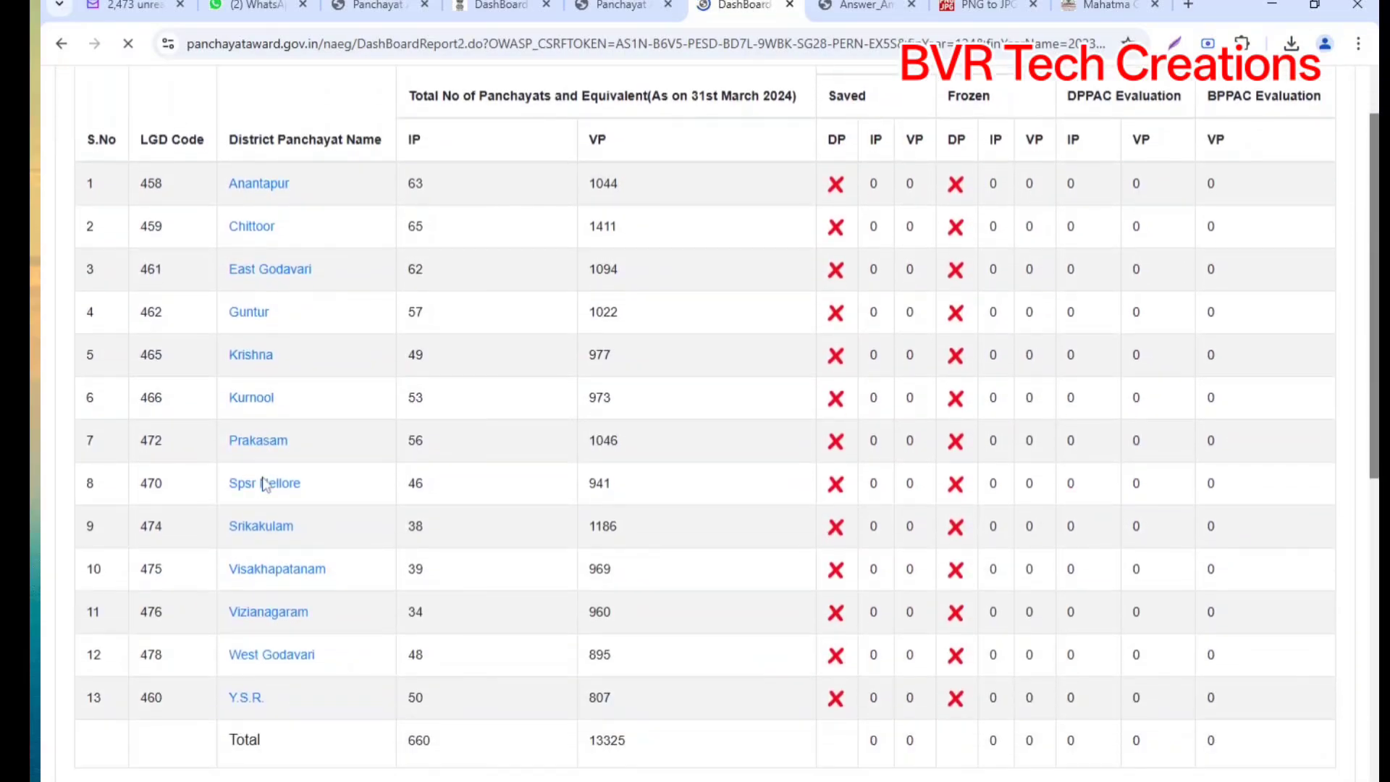
{"action": "scroll", "coordinate": [290, 485], "scroll_direction": "down", "scroll_amount": 7}
{"action": "scroll", "coordinate": [385, 493], "scroll_direction": "down", "scroll_amount": 20}
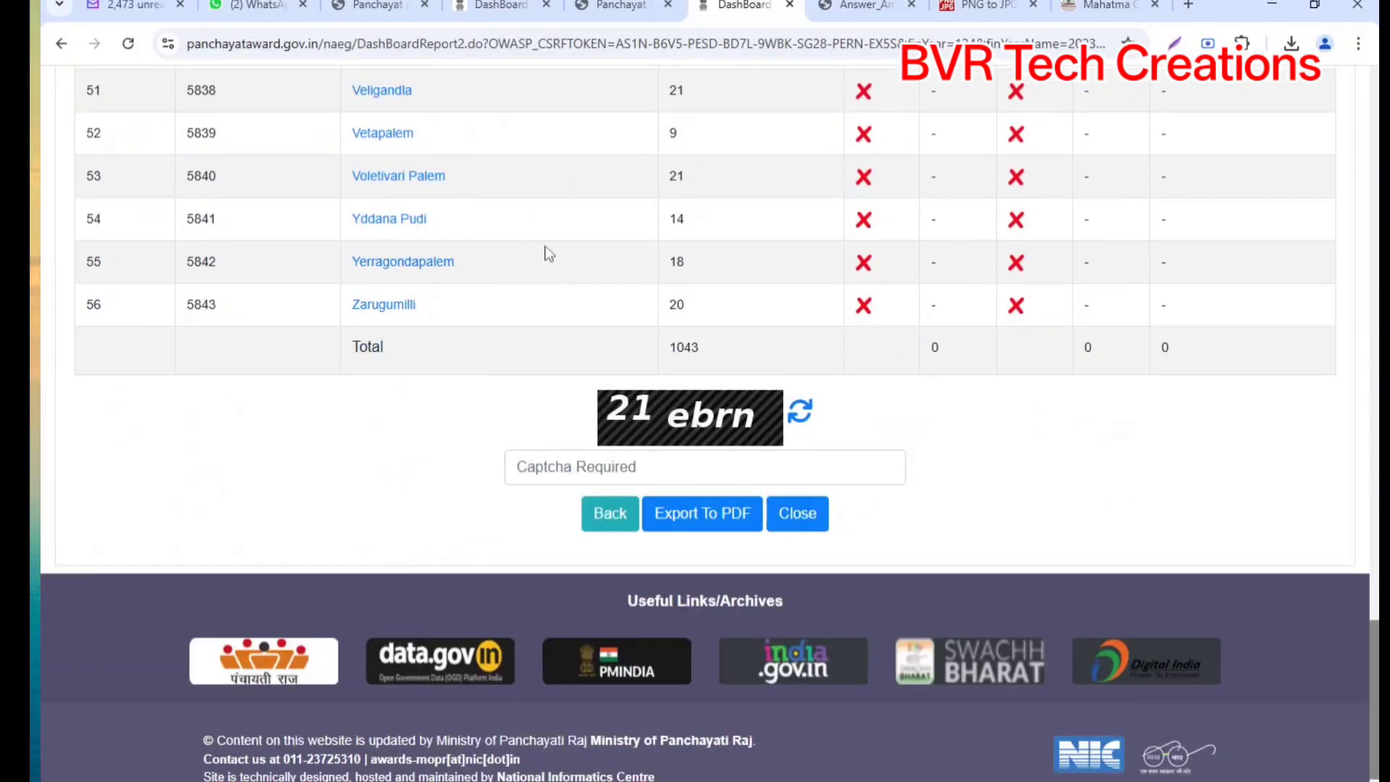
{"action": "left_click", "coordinate": [395, 264]}
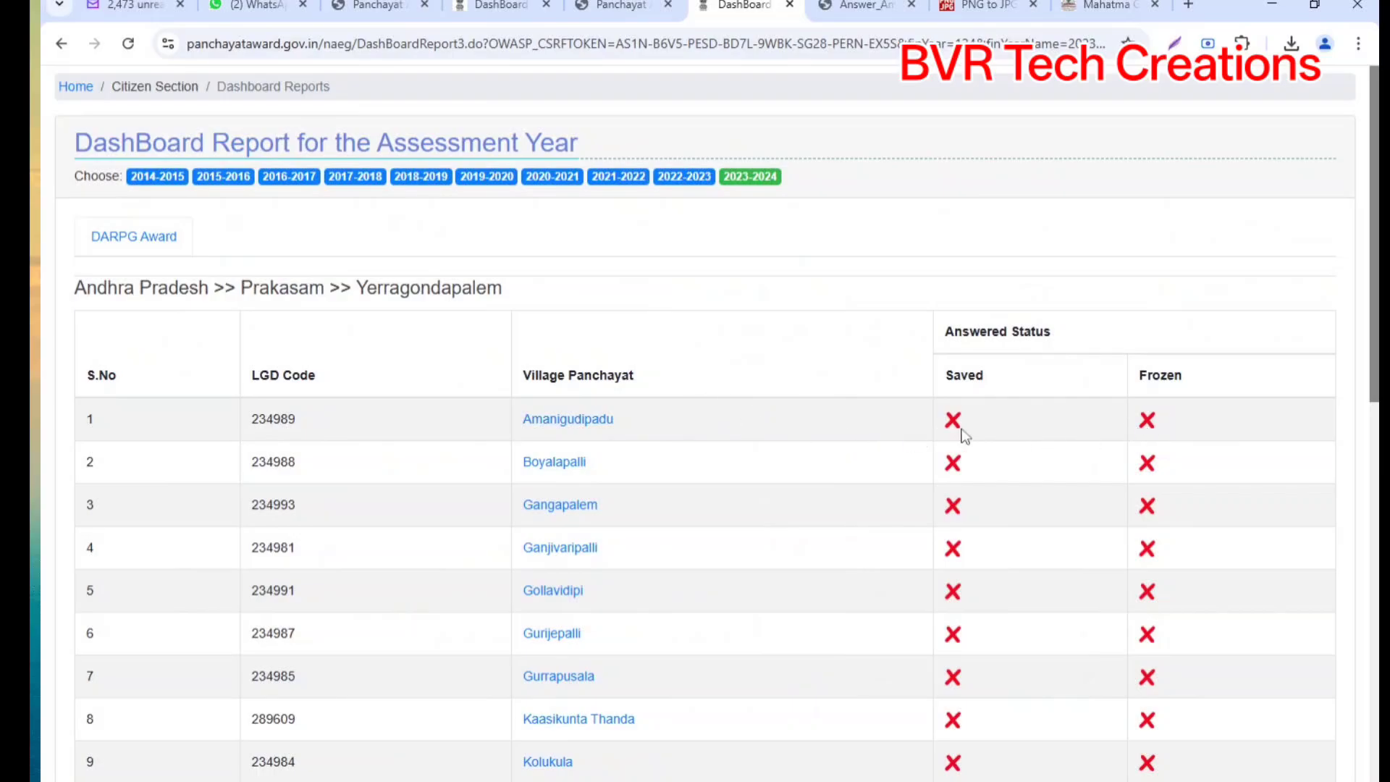
{"action": "scroll", "coordinate": [961, 434], "scroll_direction": "down", "scroll_amount": 10}
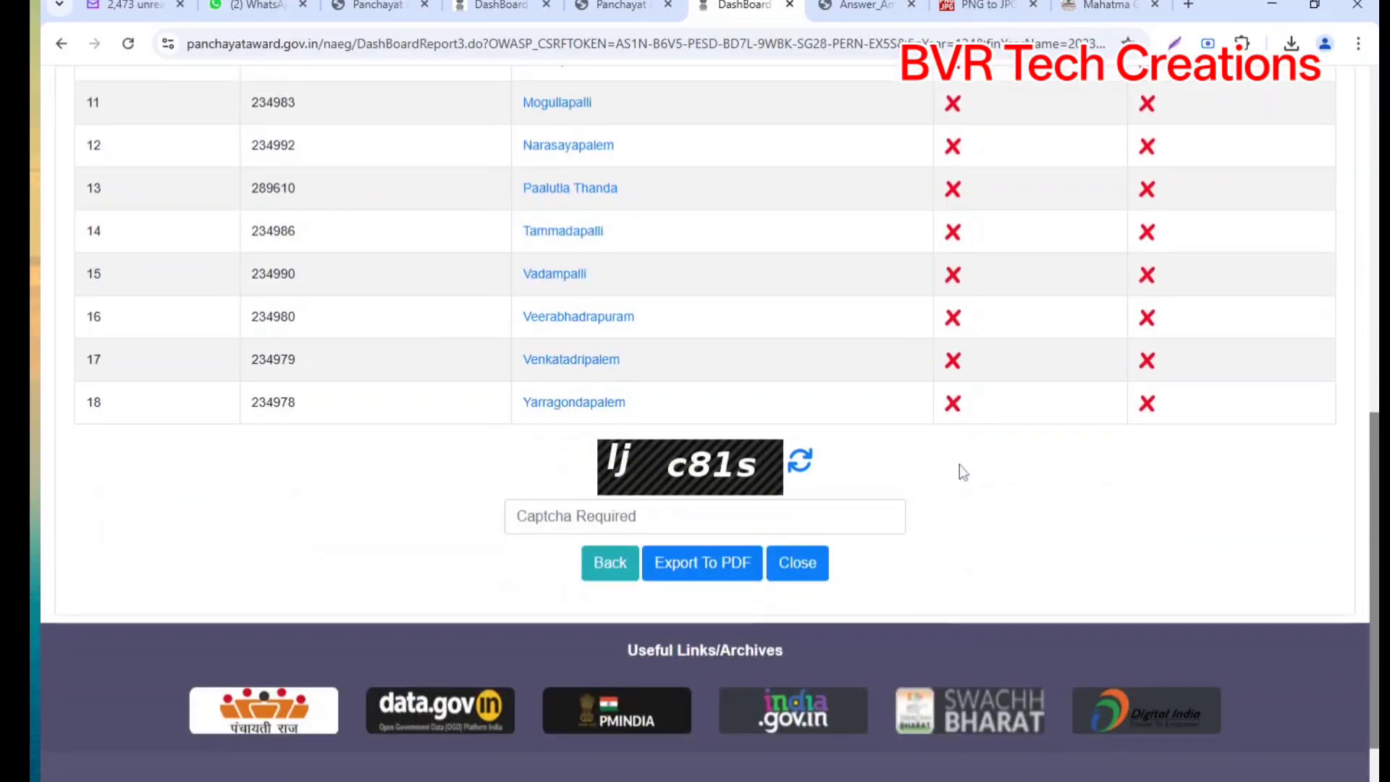
{"action": "scroll", "coordinate": [959, 463], "scroll_direction": "up", "scroll_amount": 10}
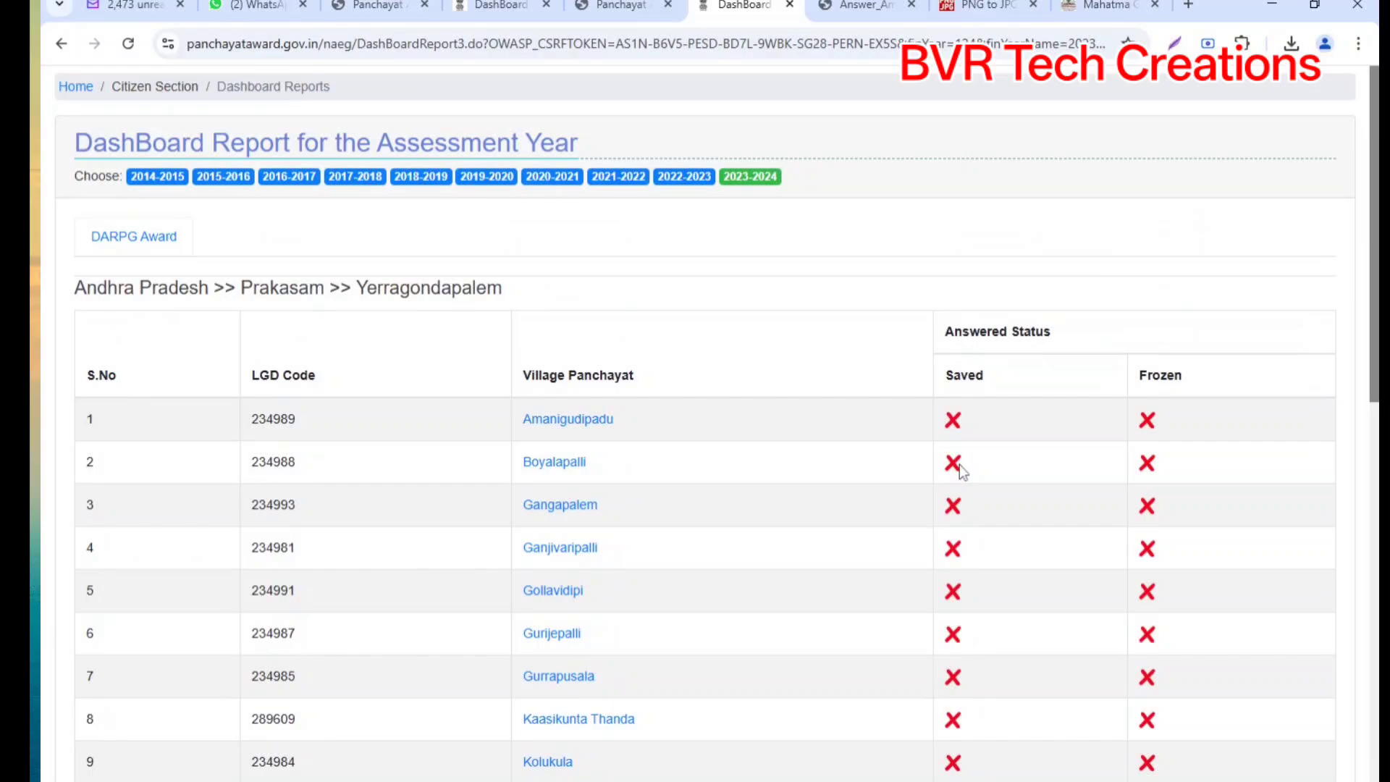